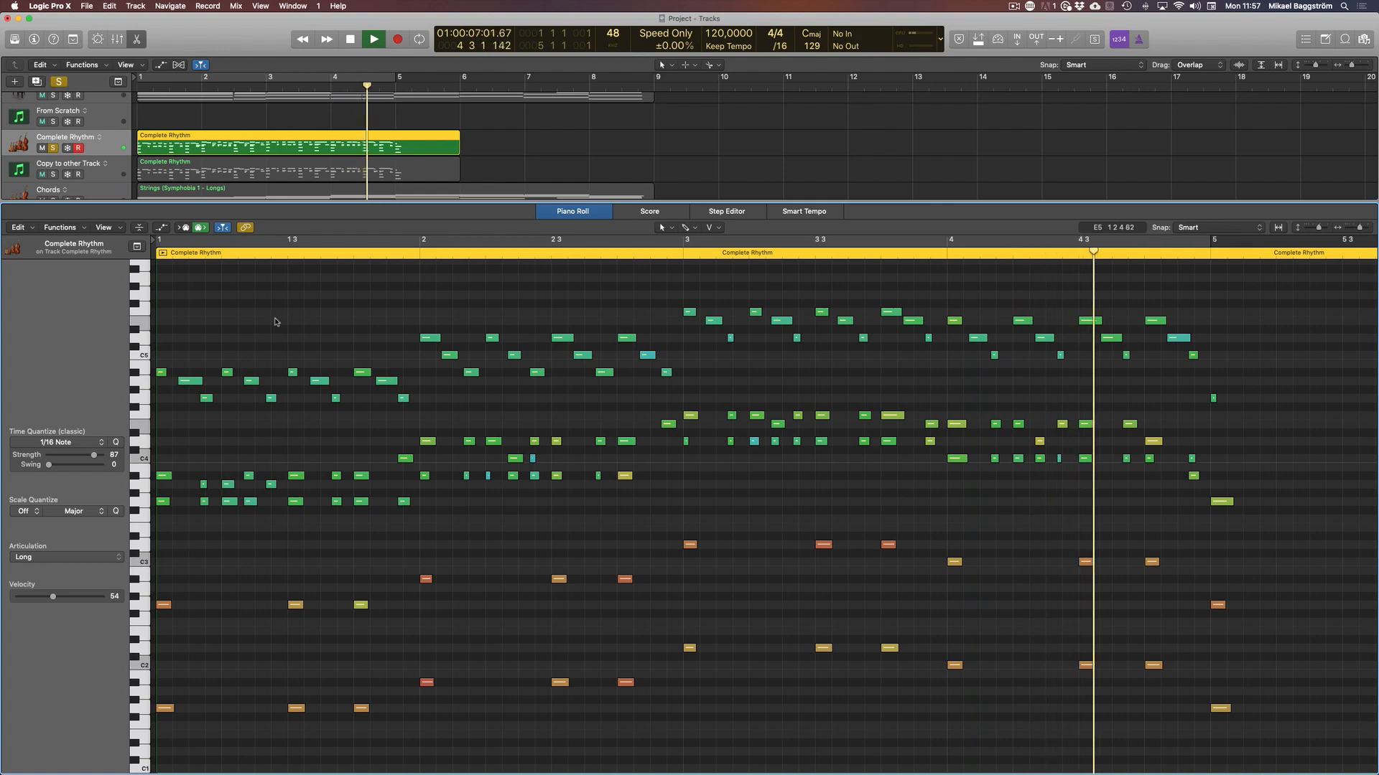
# Stop playback, close the Piano Roll and solo the Copy to other Track track along with Complete Rhythm.
pyautogui.press('space')
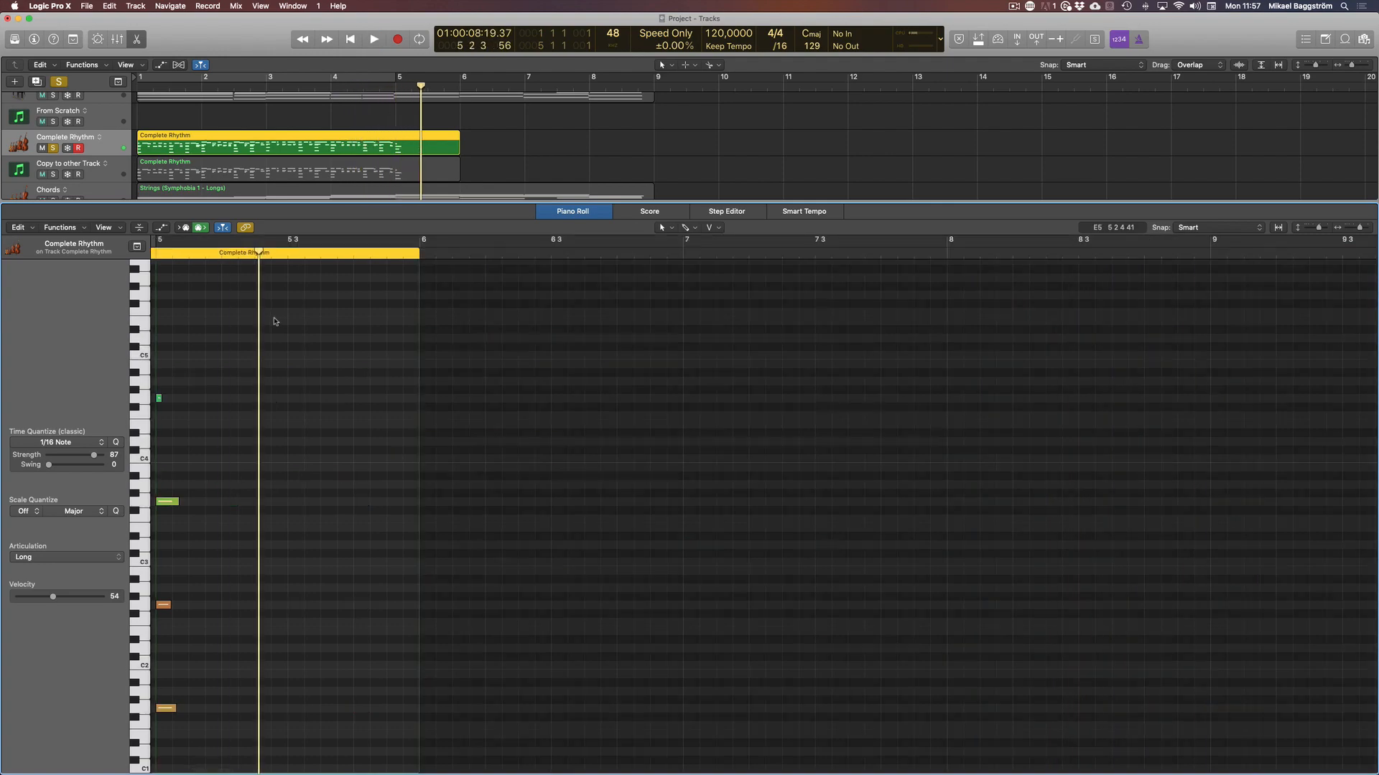
pyautogui.press('e')
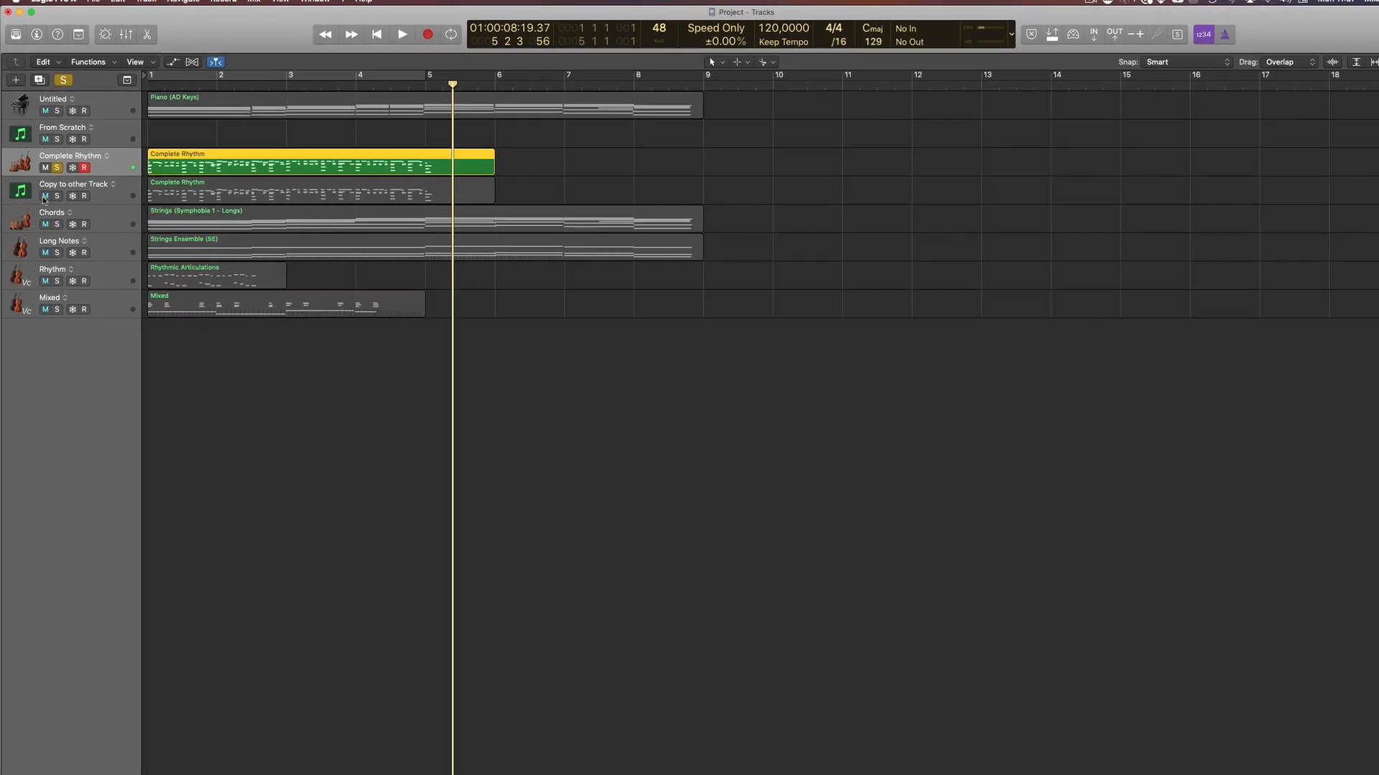
pyautogui.click(57, 196)
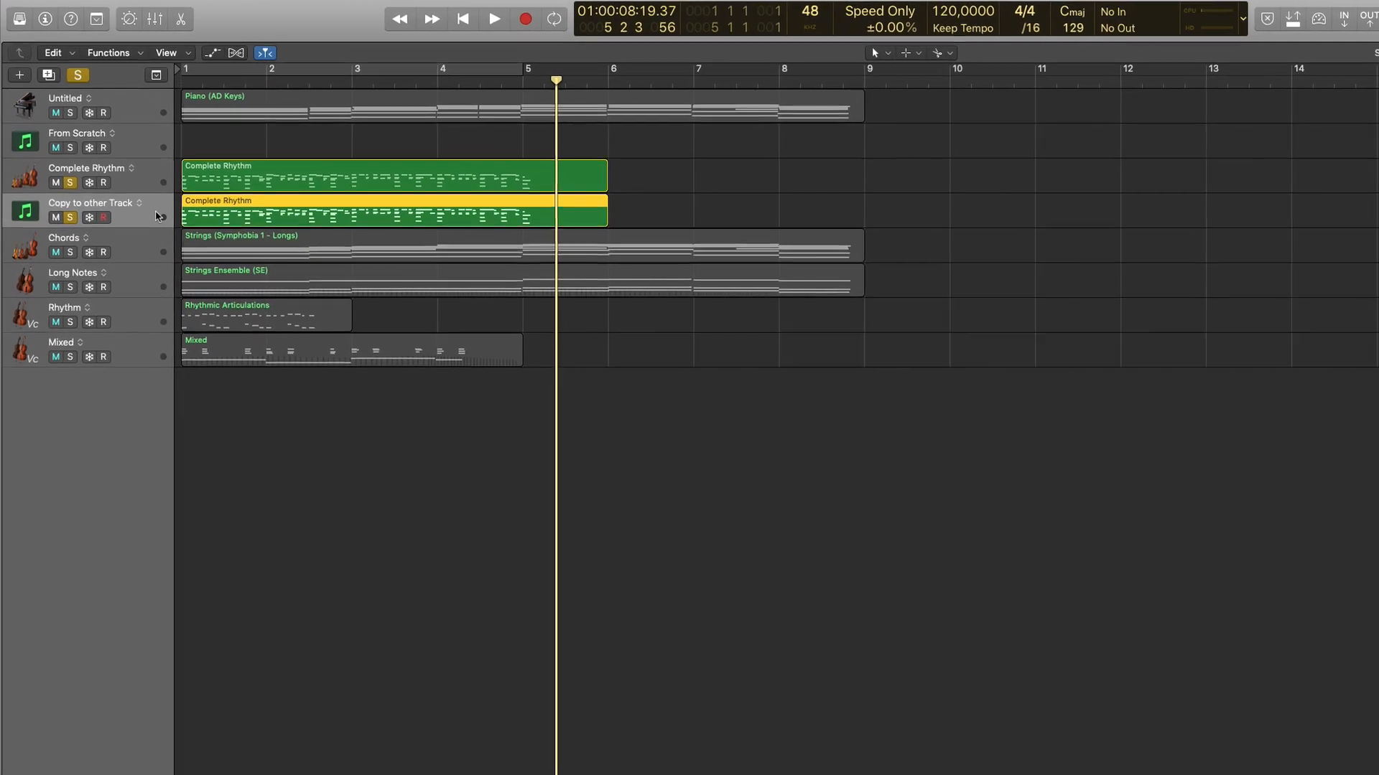
pyautogui.press('v')
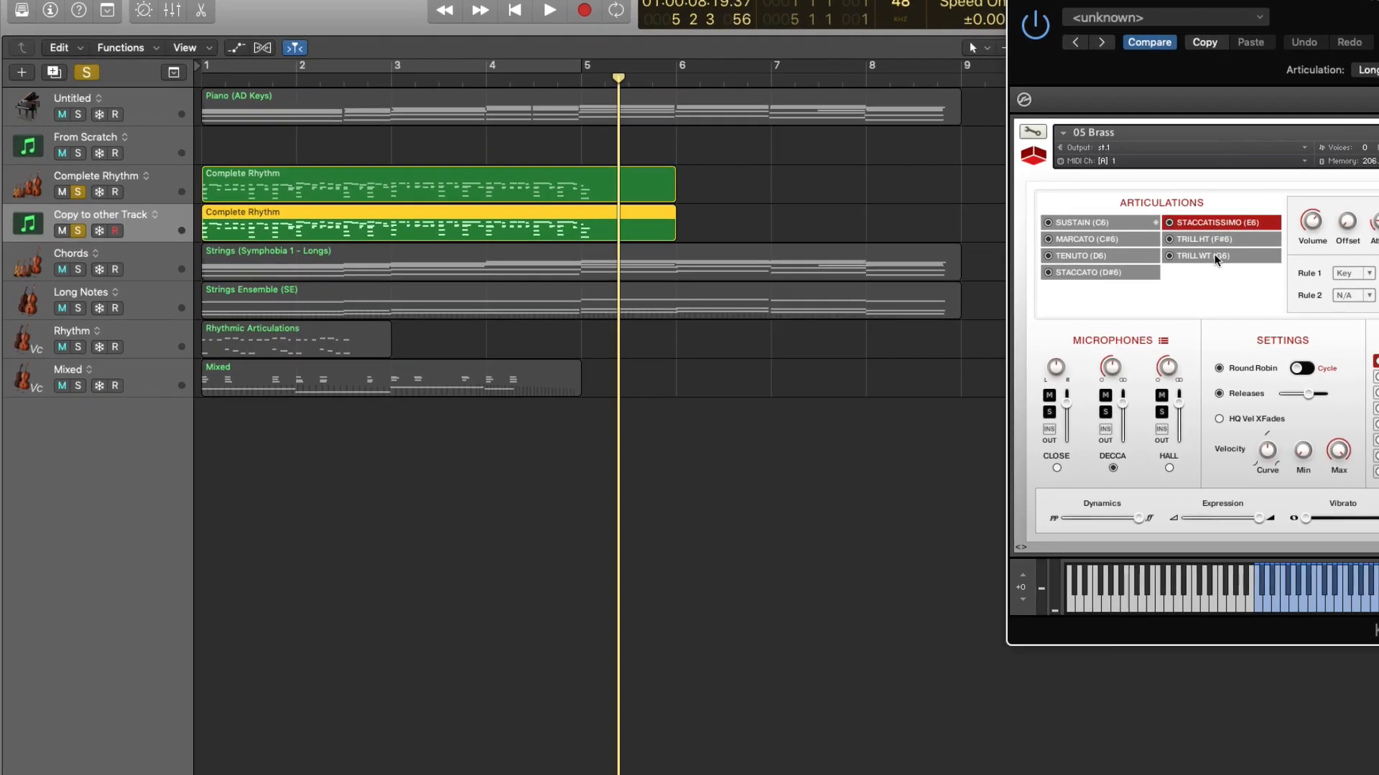
pyautogui.press('v')
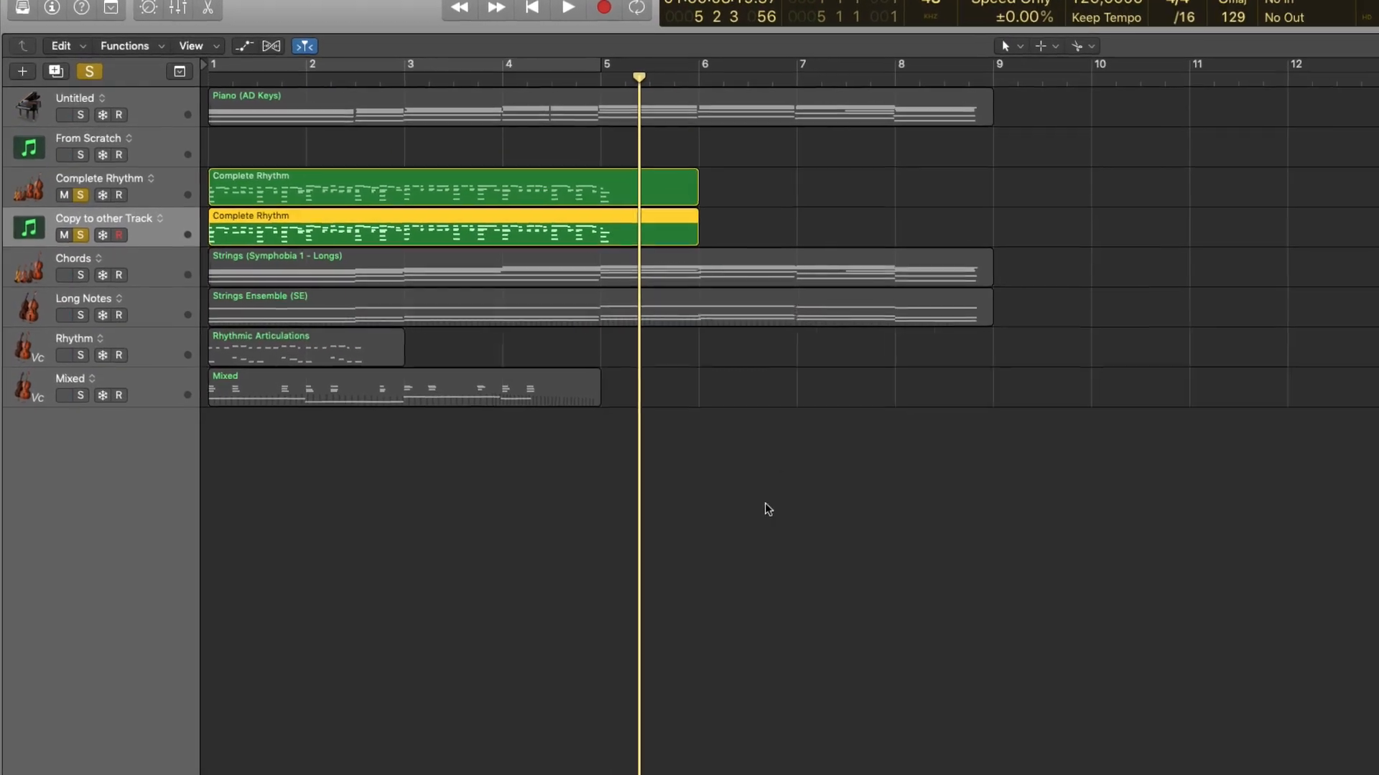
# Select the Complete Rhythm regions on both soloed tracks and show them together in the Piano Roll with the playhead at bar 1.
pyautogui.click(743, 492)
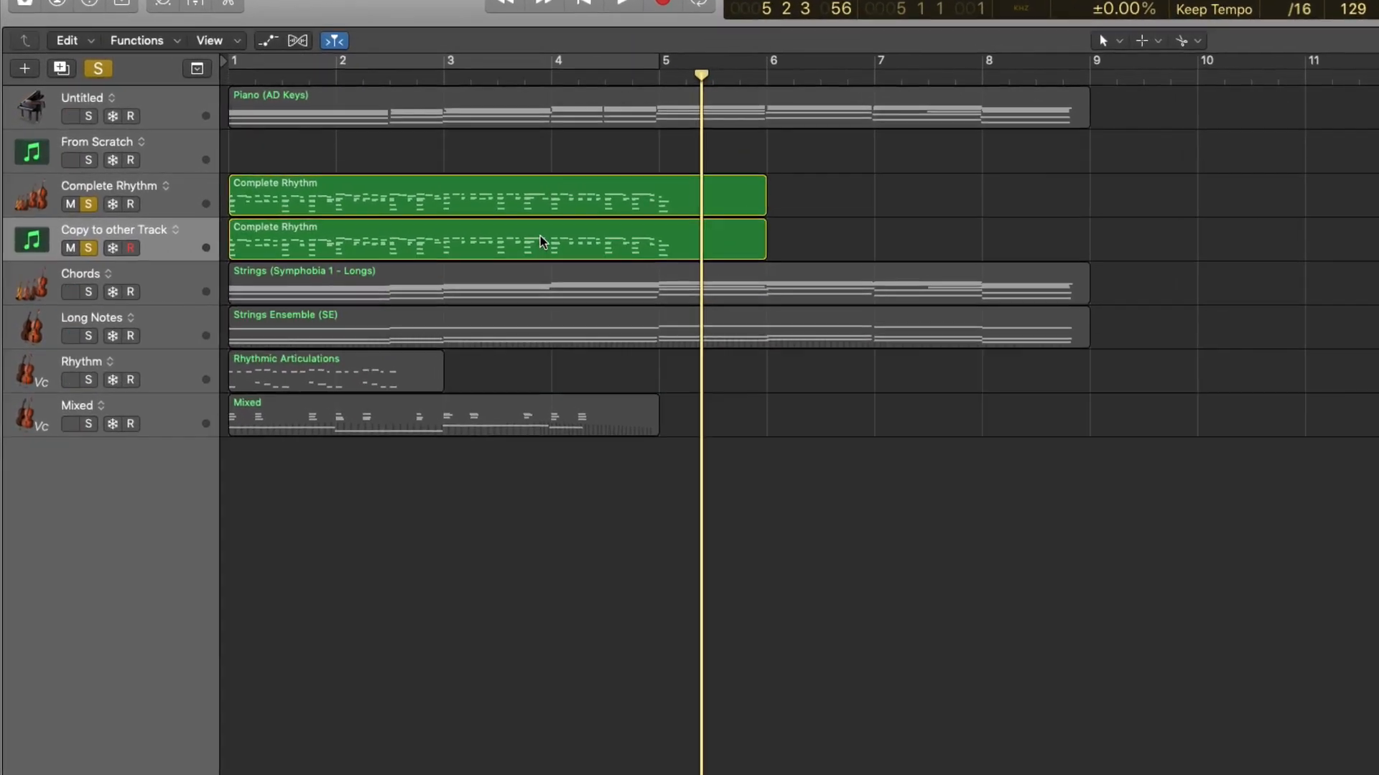
pyautogui.click(540, 237)
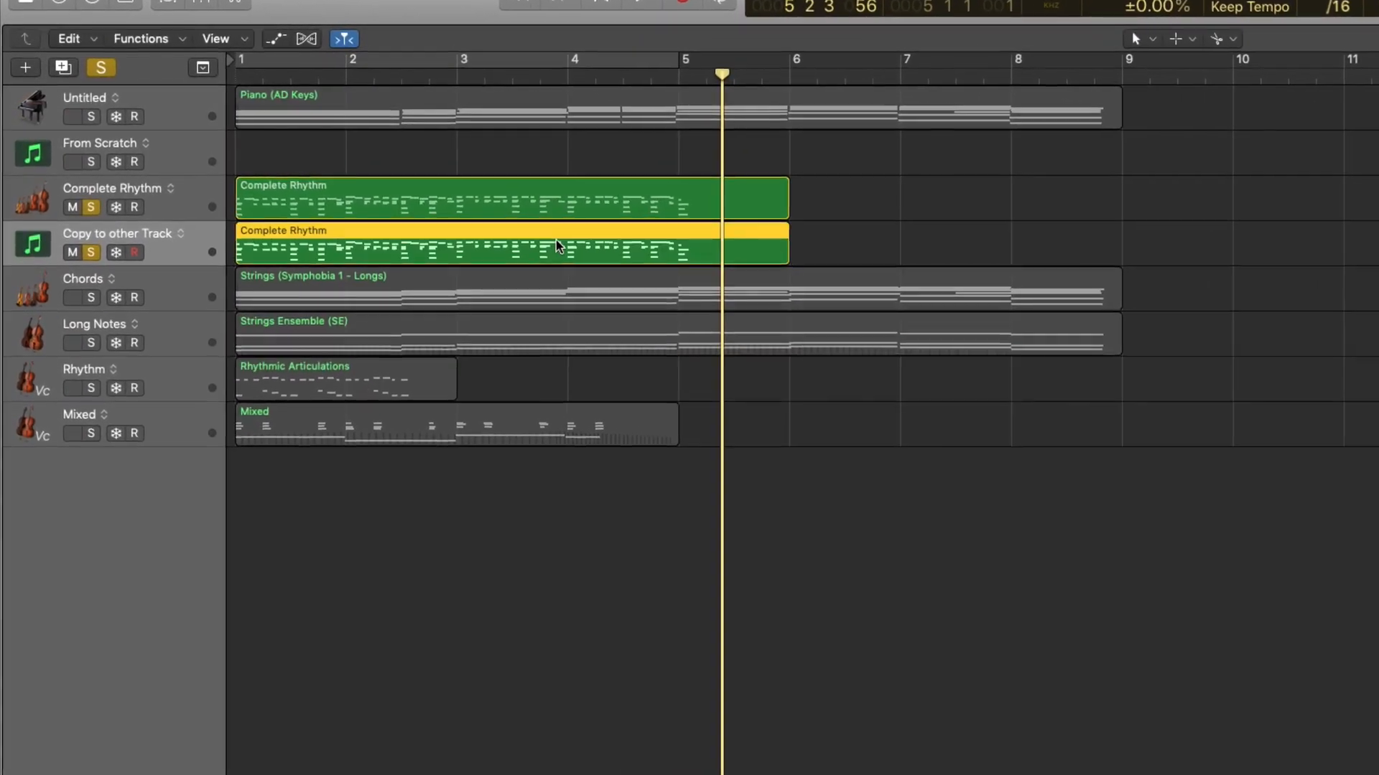
pyautogui.moveTo(901, 241); pyautogui.dragTo(427, 173)
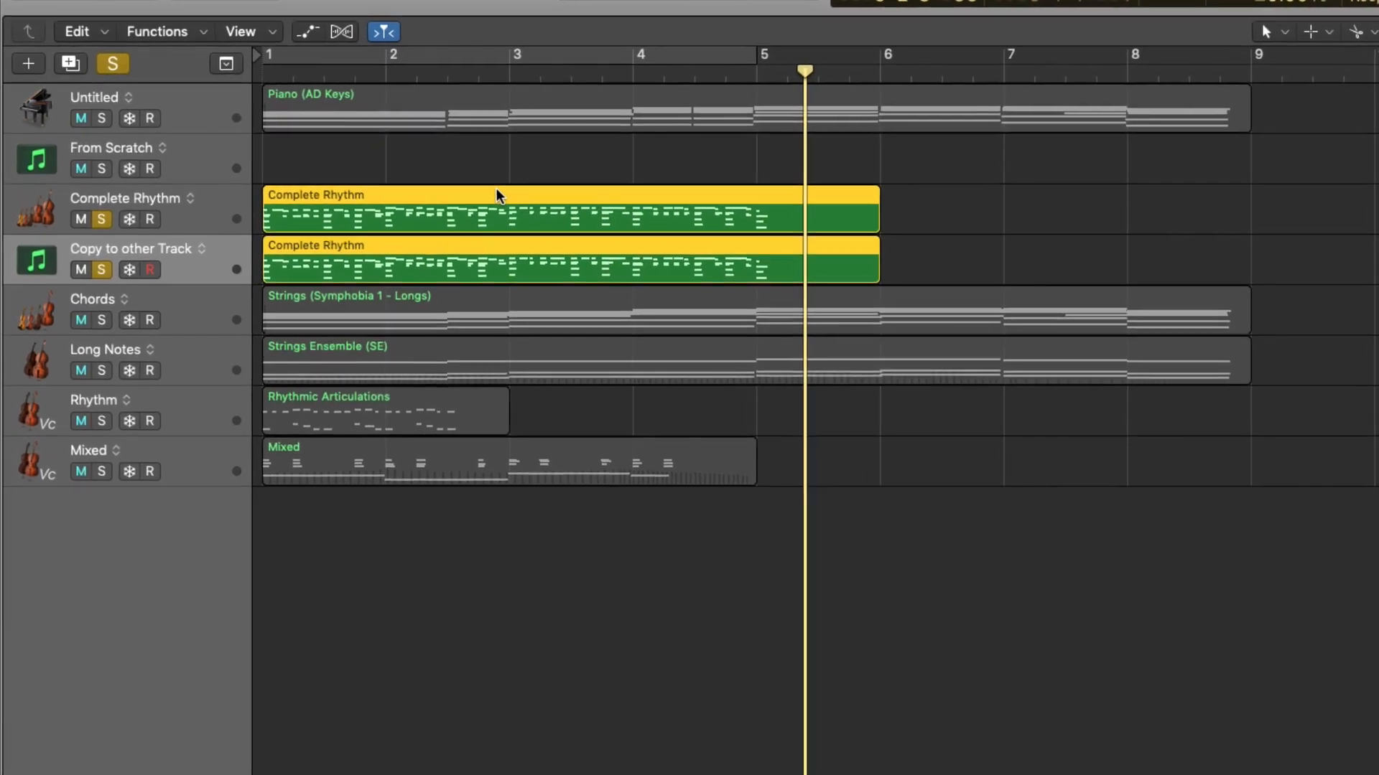
pyautogui.press('Return')
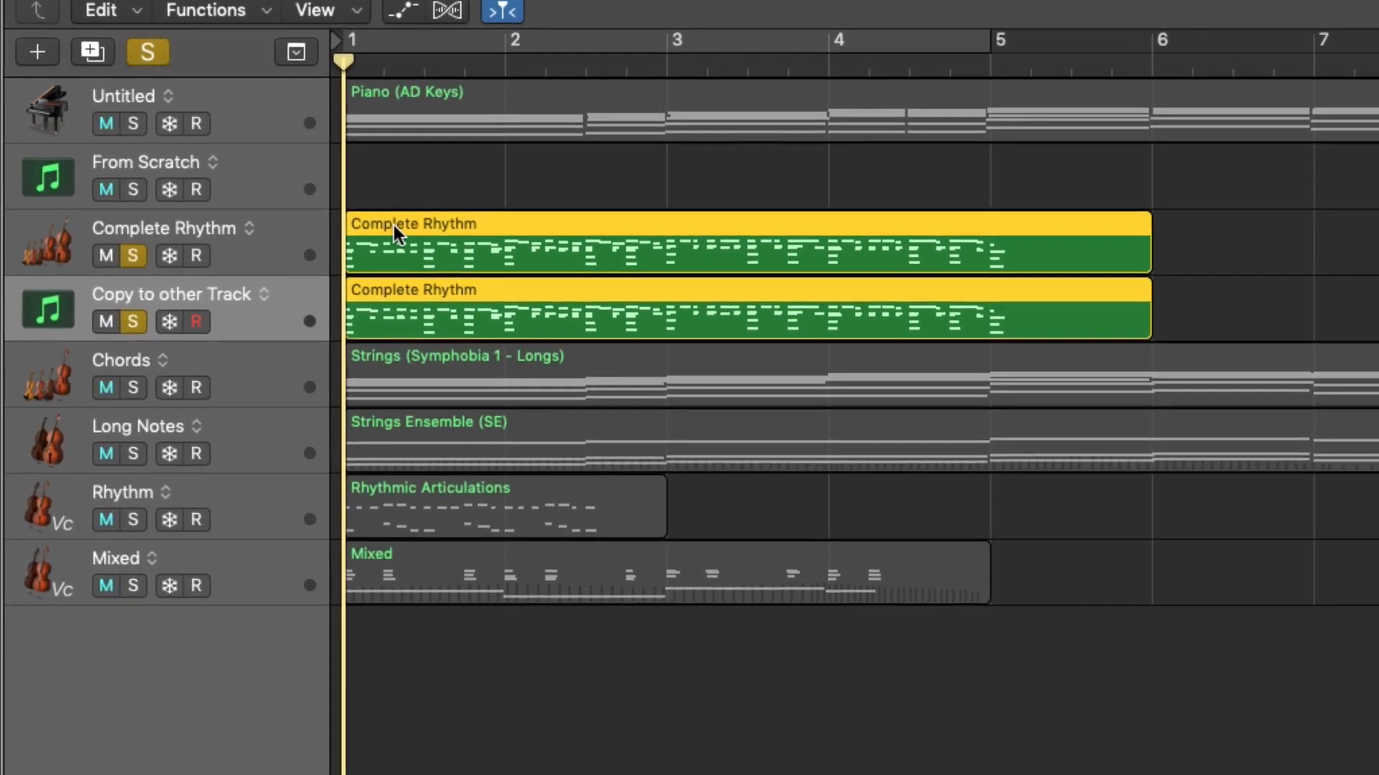
pyautogui.moveTo(1264, 262); pyautogui.dragTo(1090, 350)
pyautogui.press('p')
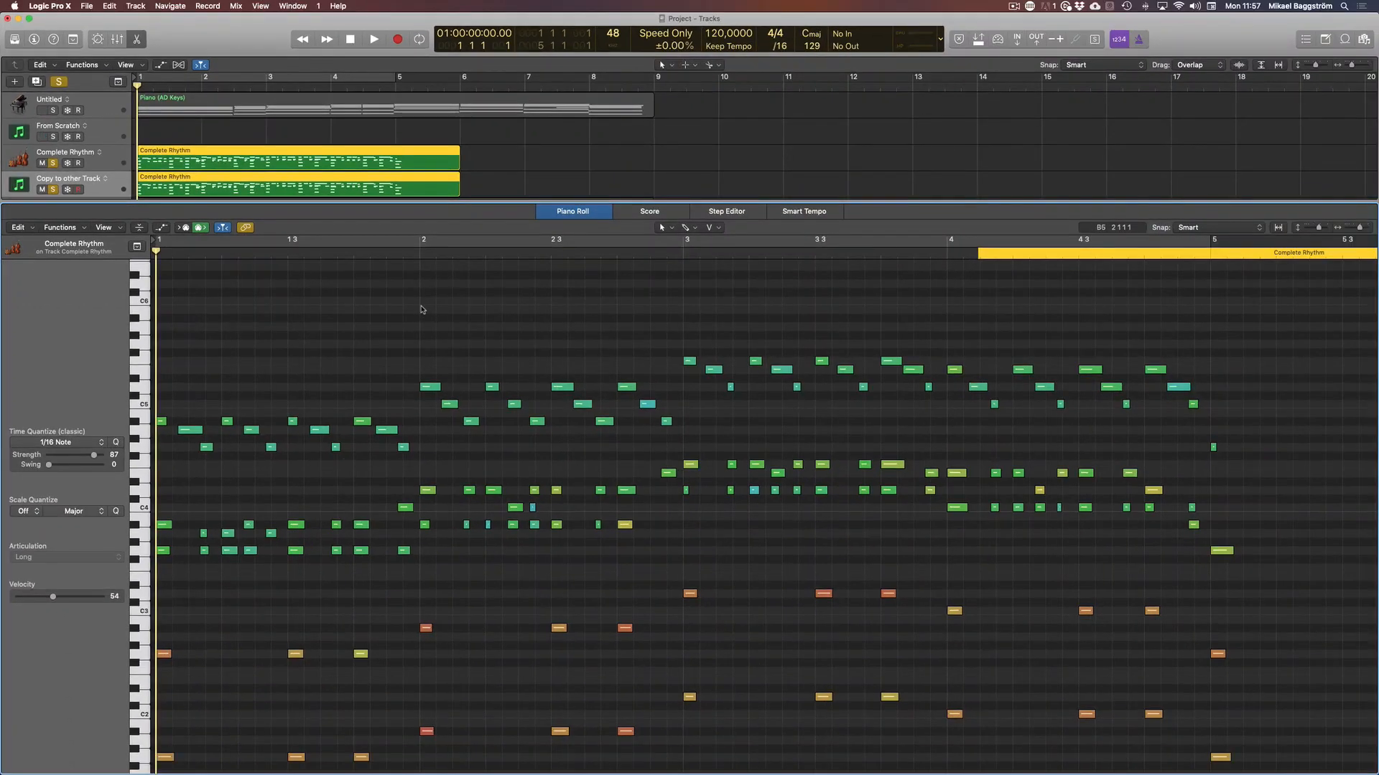
# Play both Complete Rhythm regions from bar 1 and look through their notes in the Piano Roll.
pyautogui.press('space')
pyautogui.scroll(-5, 514, 464)
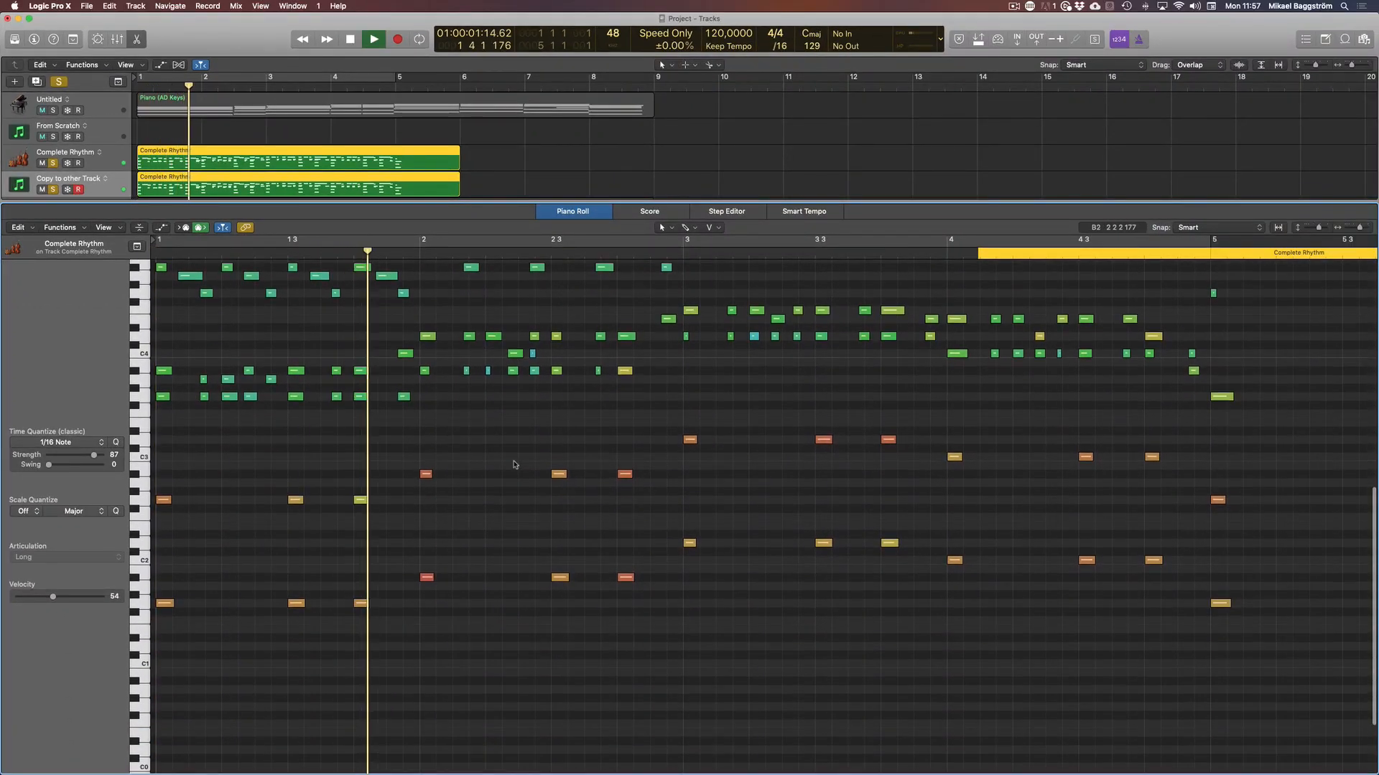
pyautogui.scroll(3, 514, 464)
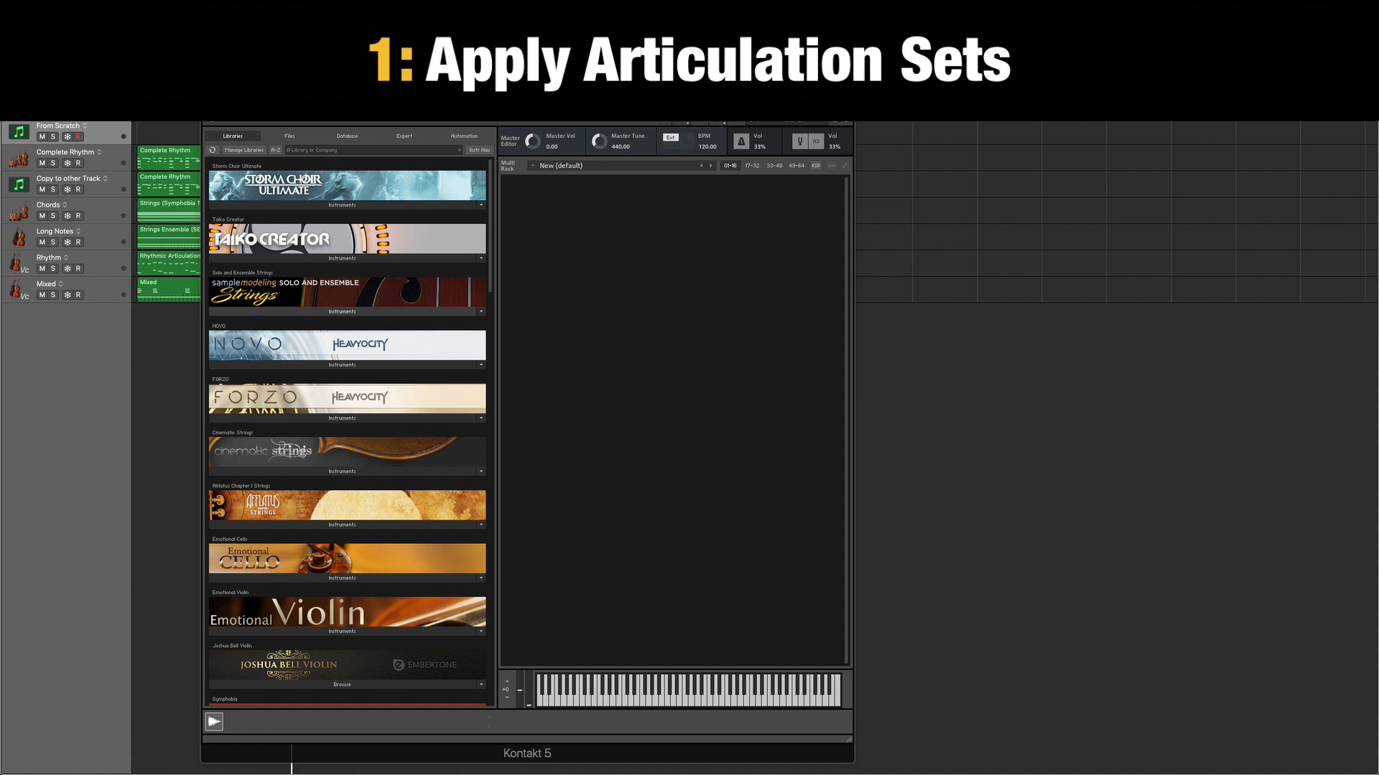
# Load II Trumpets (4).nki from the FORZO library's I Traditional folder into Kontakt on the From Scratch track.
pyautogui.moveTo(301, 53); pyautogui.dragTo(437, 52)
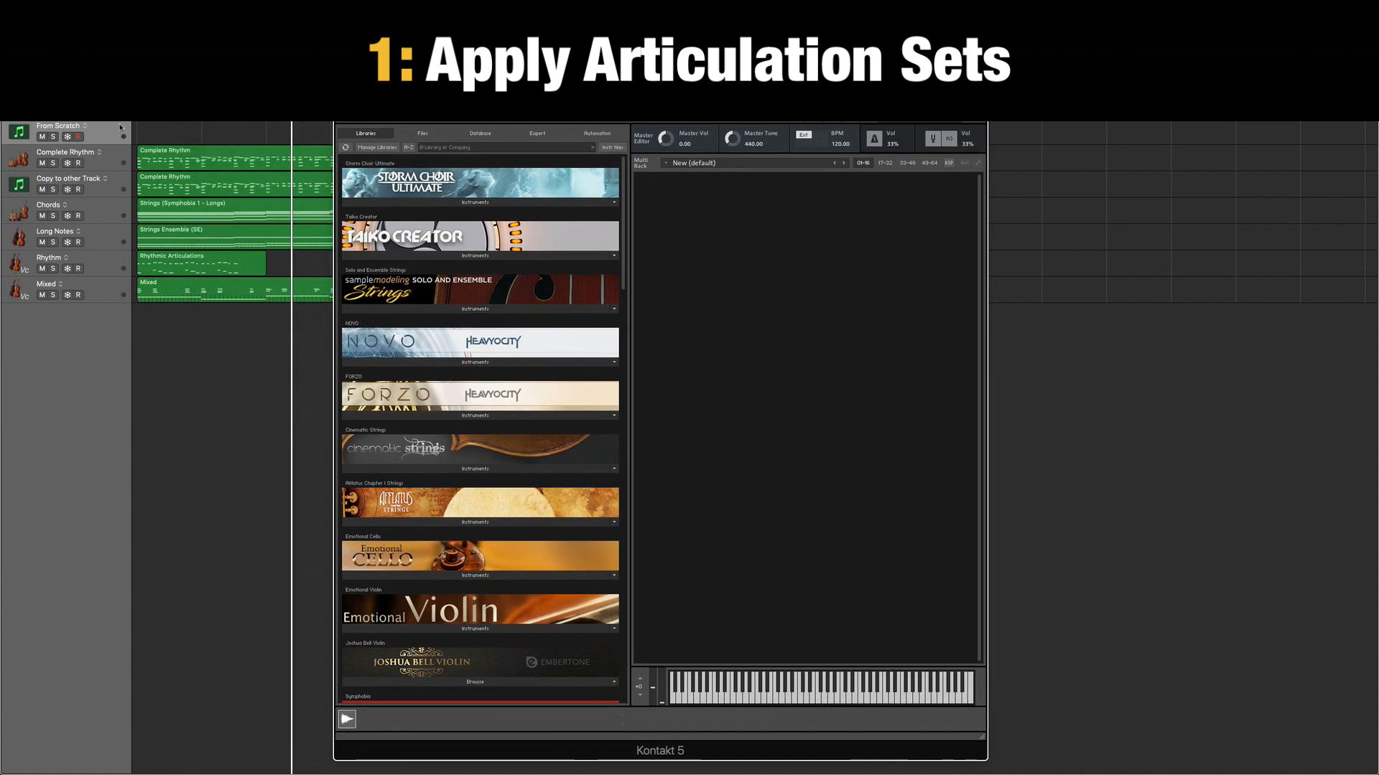
pyautogui.click(466, 417)
pyautogui.click(390, 429)
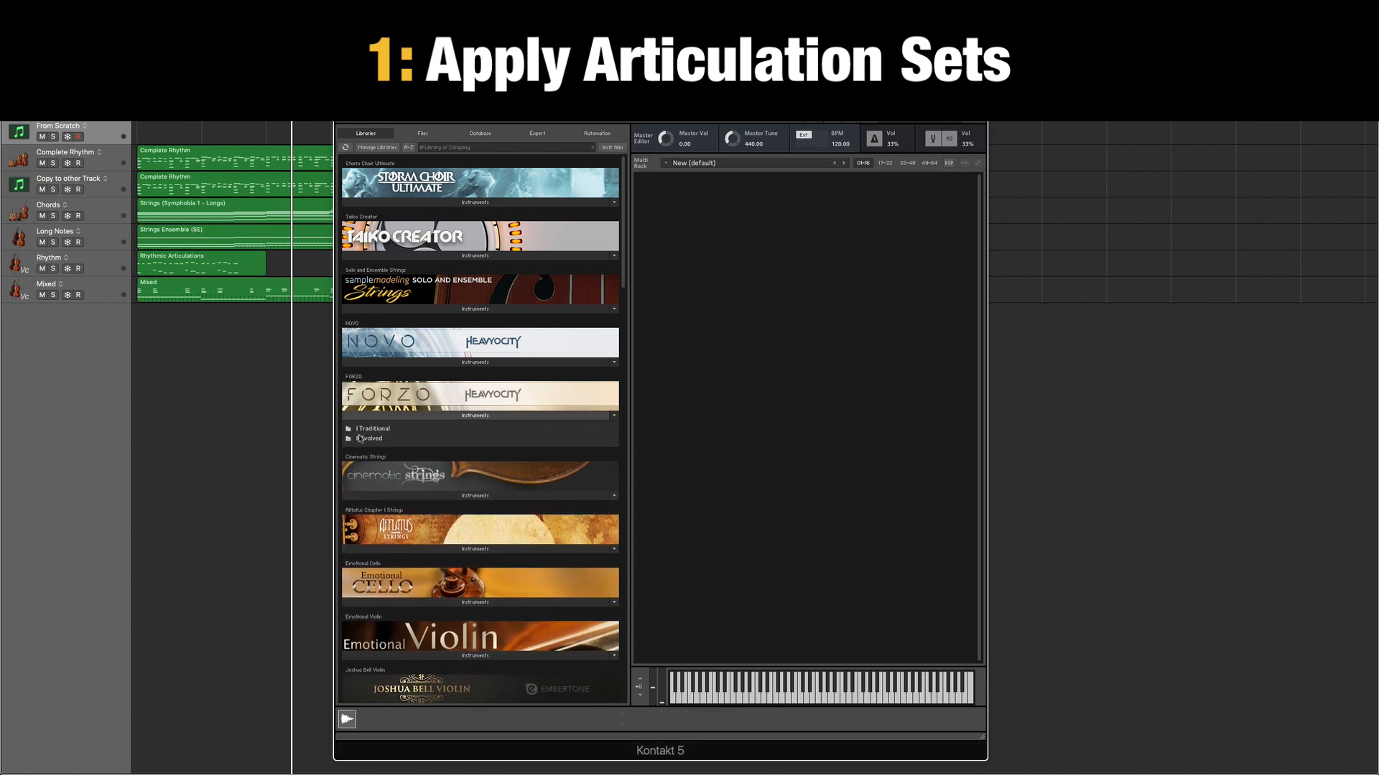
pyautogui.click(380, 431)
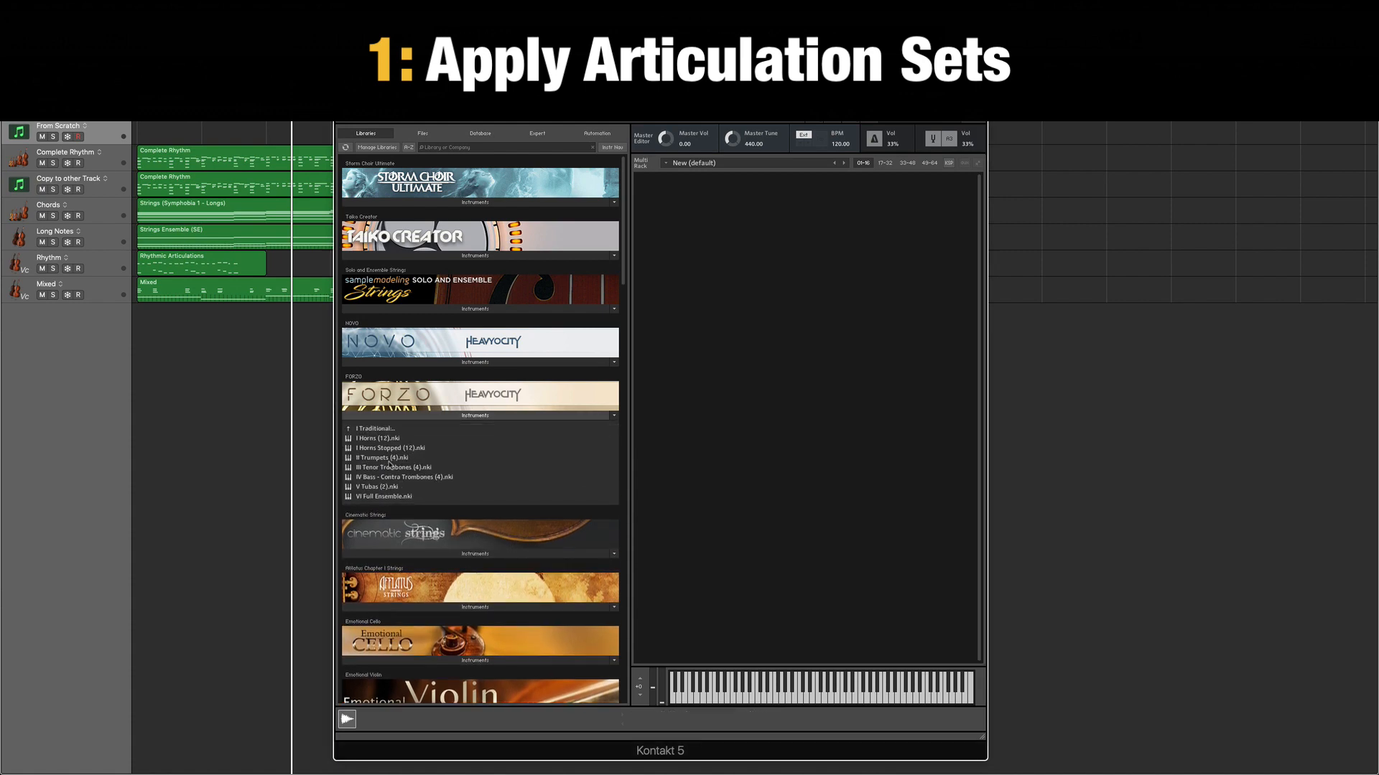
pyautogui.moveTo(381, 461); pyautogui.dragTo(736, 384)
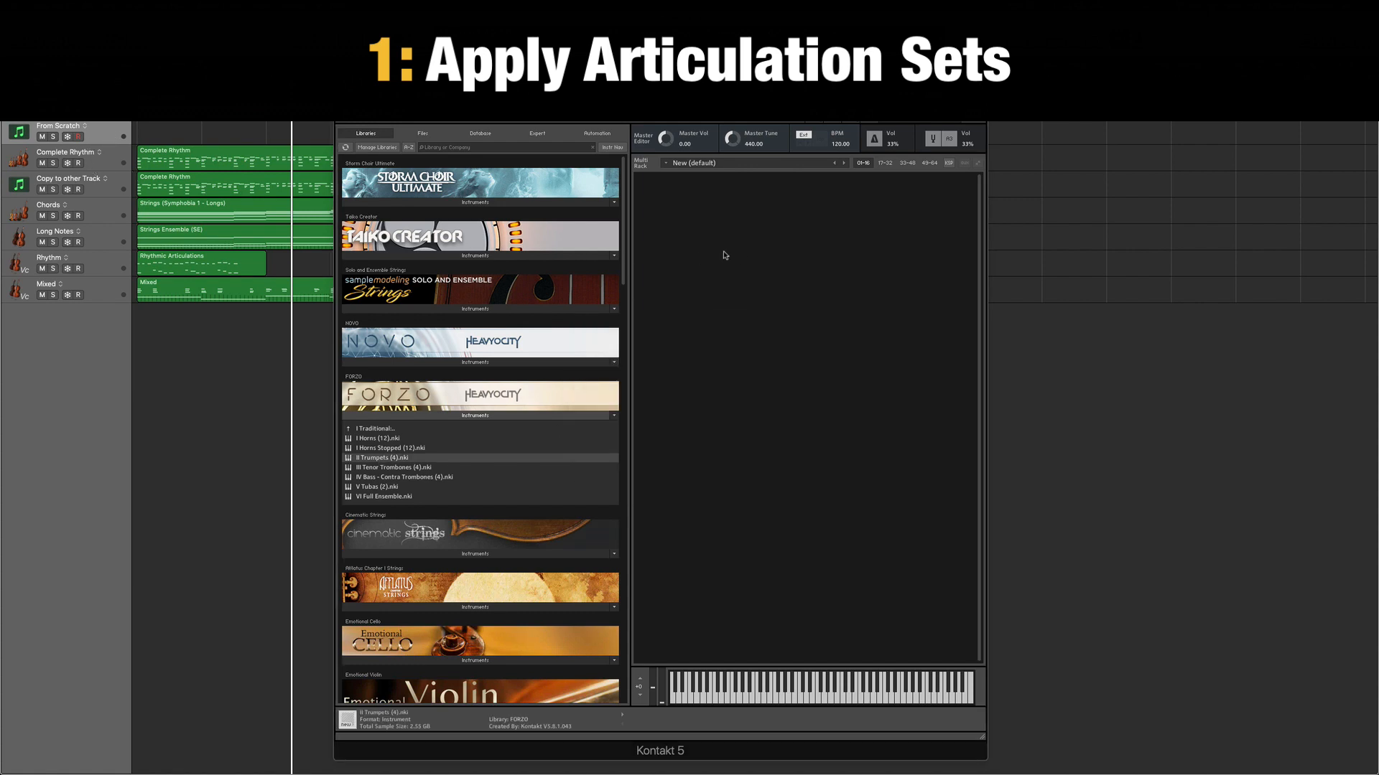
# Assign the HYFZ Trumpets Core articulation set from My Favorites, FORZO to the From Scratch track.
pyautogui.press('i')
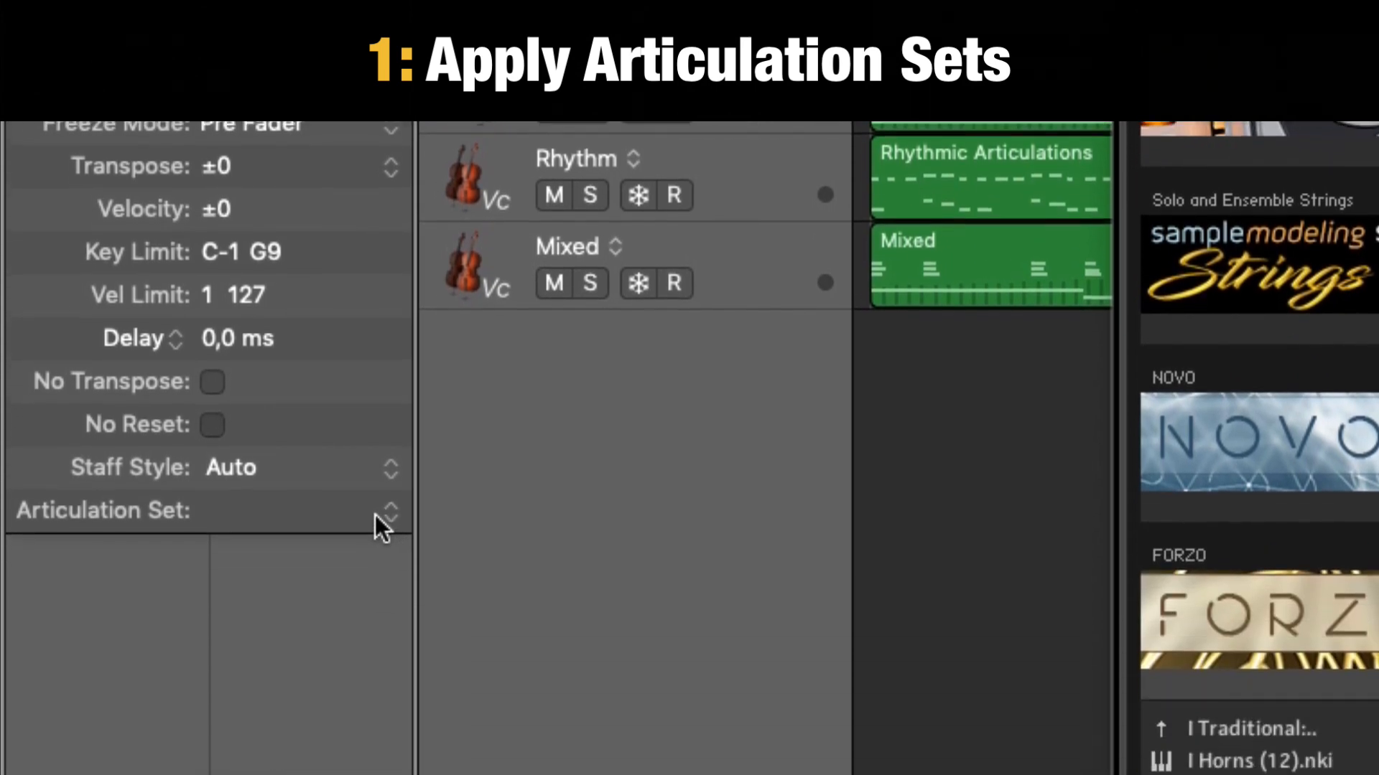
pyautogui.click(377, 514)
pyautogui.moveTo(388, 684)
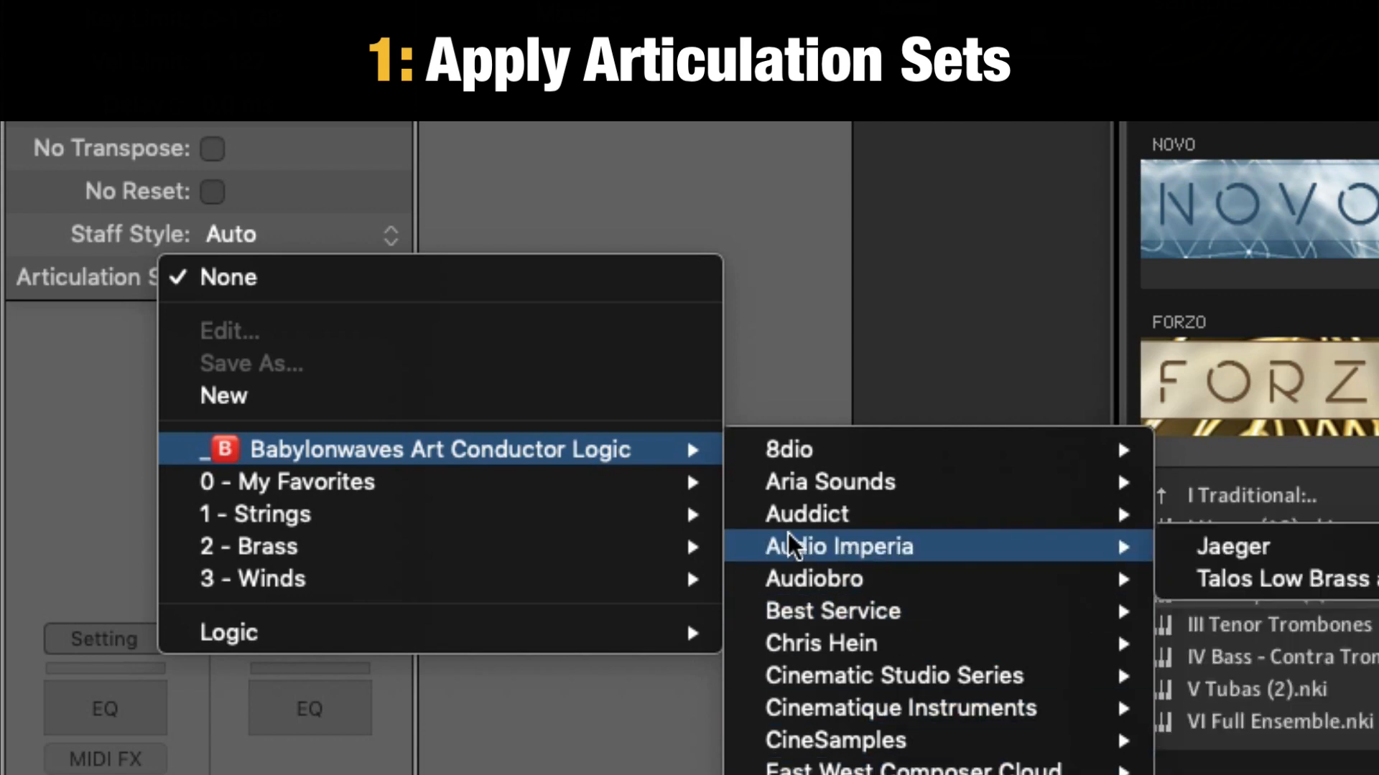
pyautogui.moveTo(421, 494)
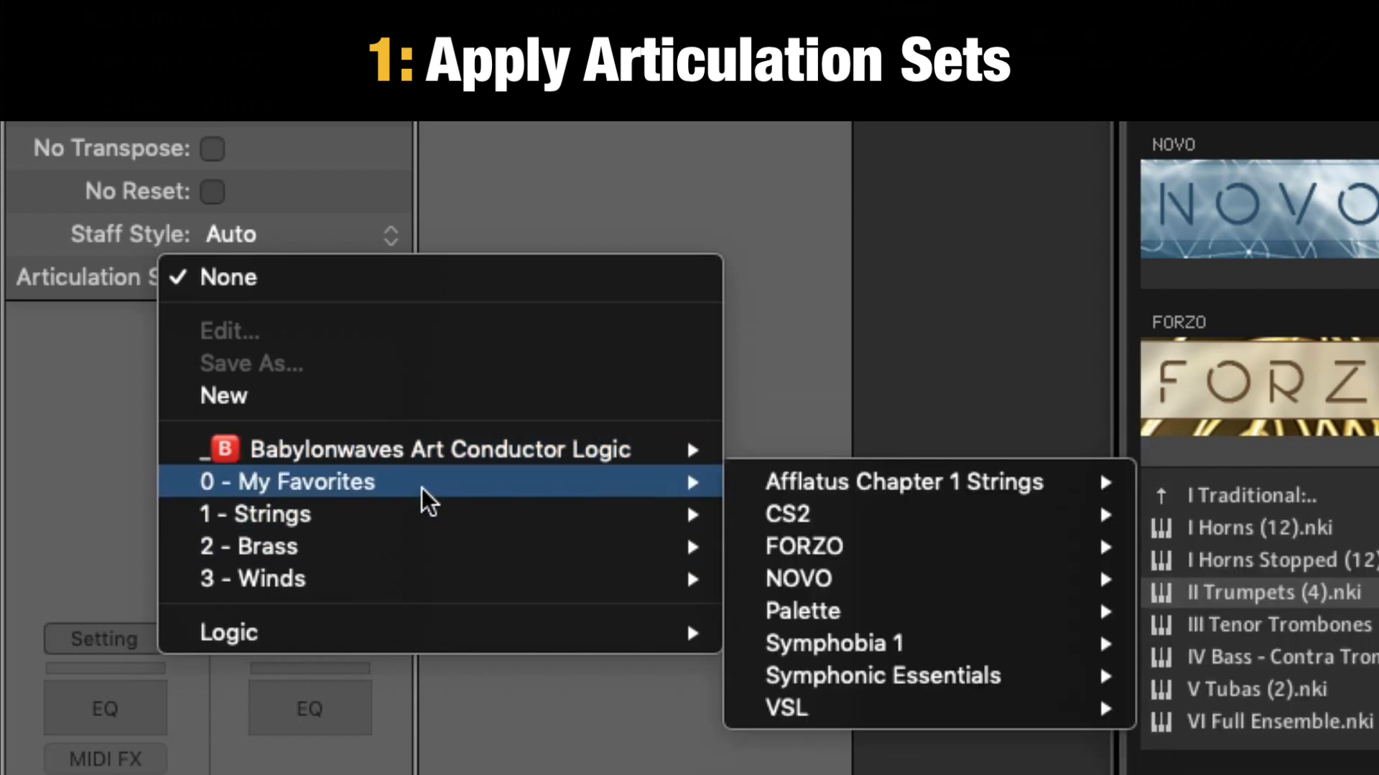
pyautogui.moveTo(797, 511)
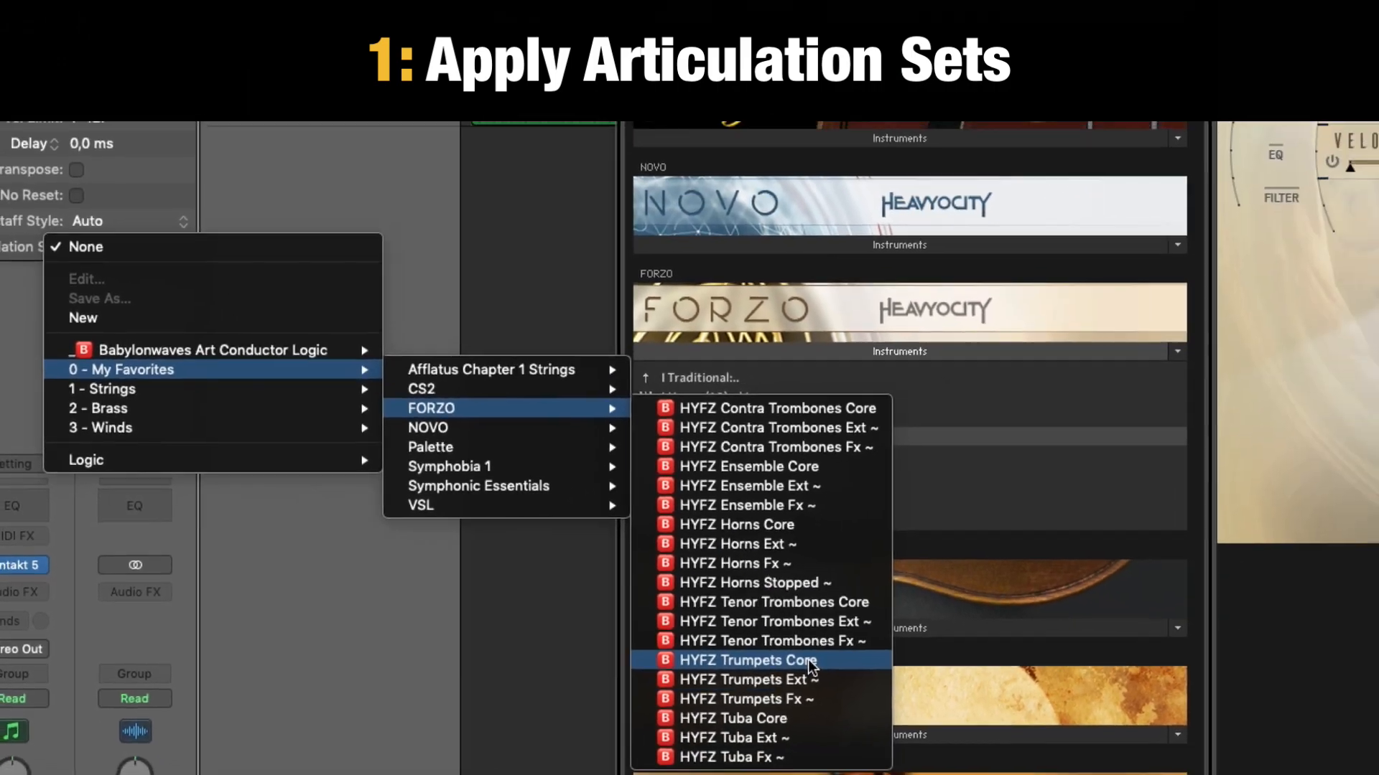
pyautogui.click(962, 715)
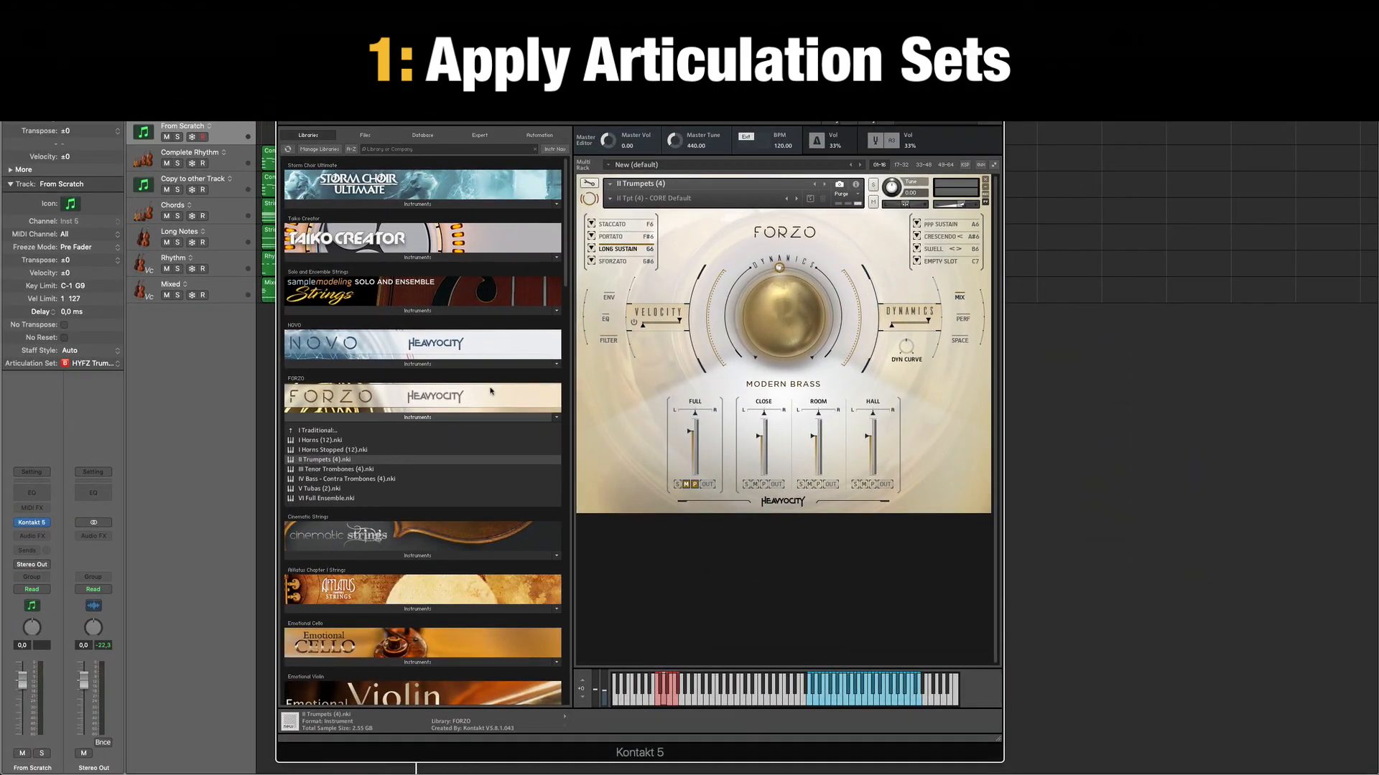
# Open the Smart Controls for the From Scratch track and switch them to the Keyswitches view.
pyautogui.press('b')
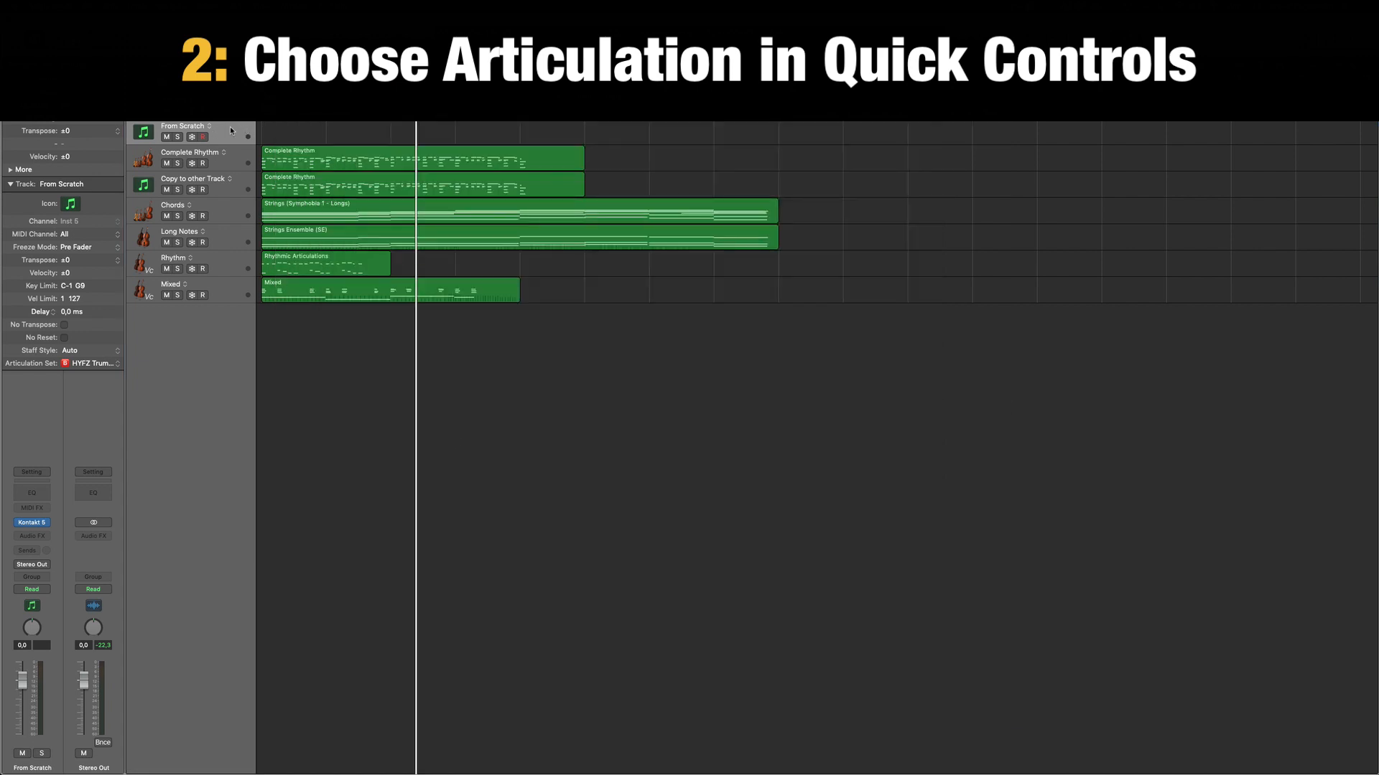
pyautogui.press('b')
pyautogui.click(713, 586)
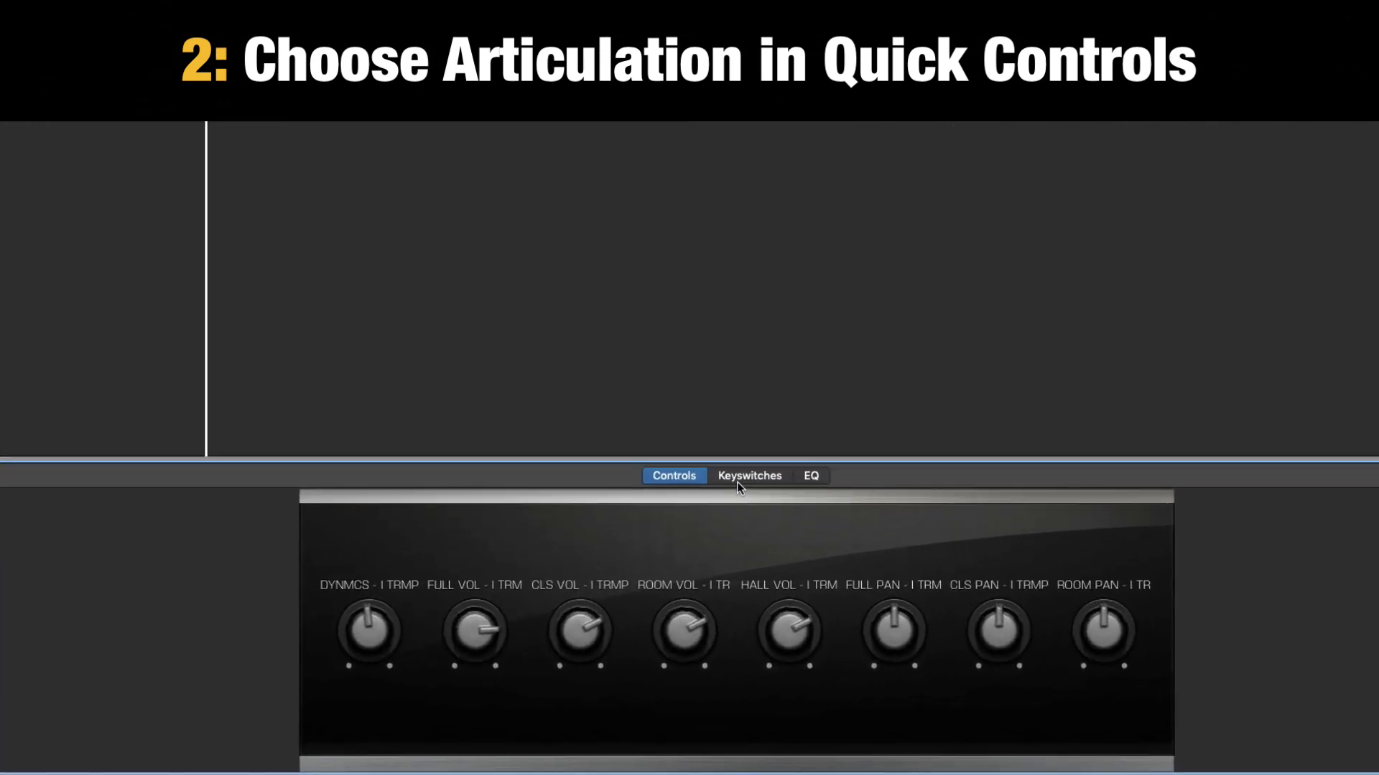
pyautogui.click(753, 508)
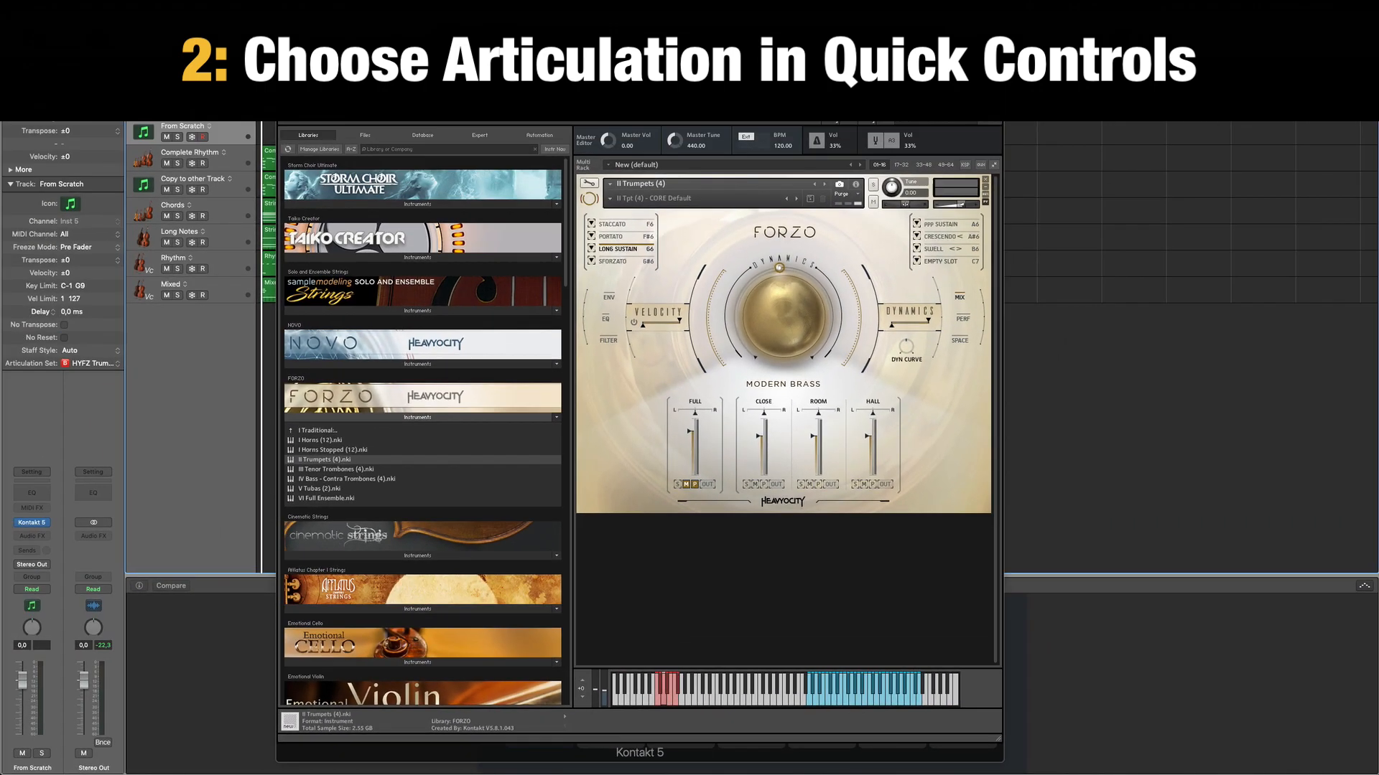
# Hide Kontakt's library browser and move the trumpet instrument window clear of the keyswitches.
pyautogui.moveTo(639, 62); pyautogui.dragTo(698, 66)
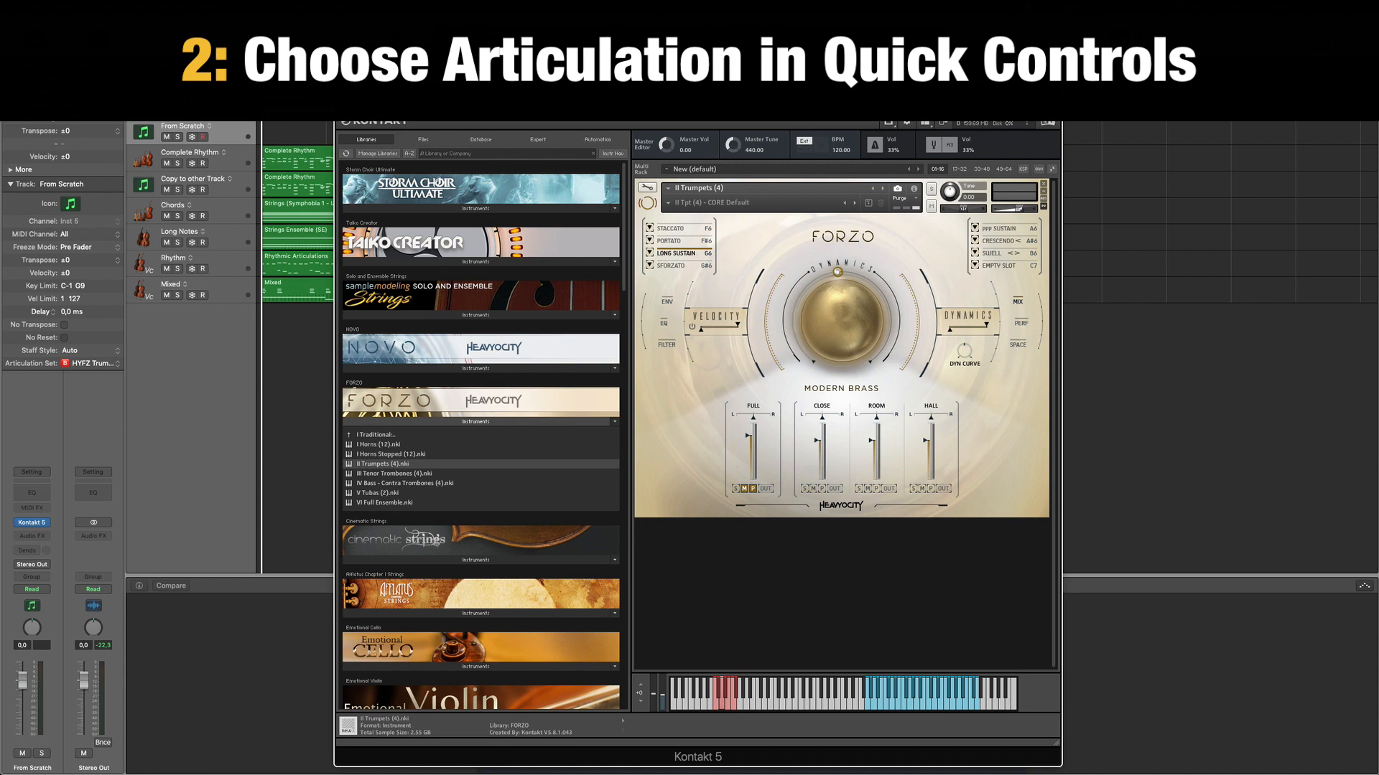
pyautogui.click(1047, 120)
pyautogui.moveTo(543, 65); pyautogui.dragTo(896, 44)
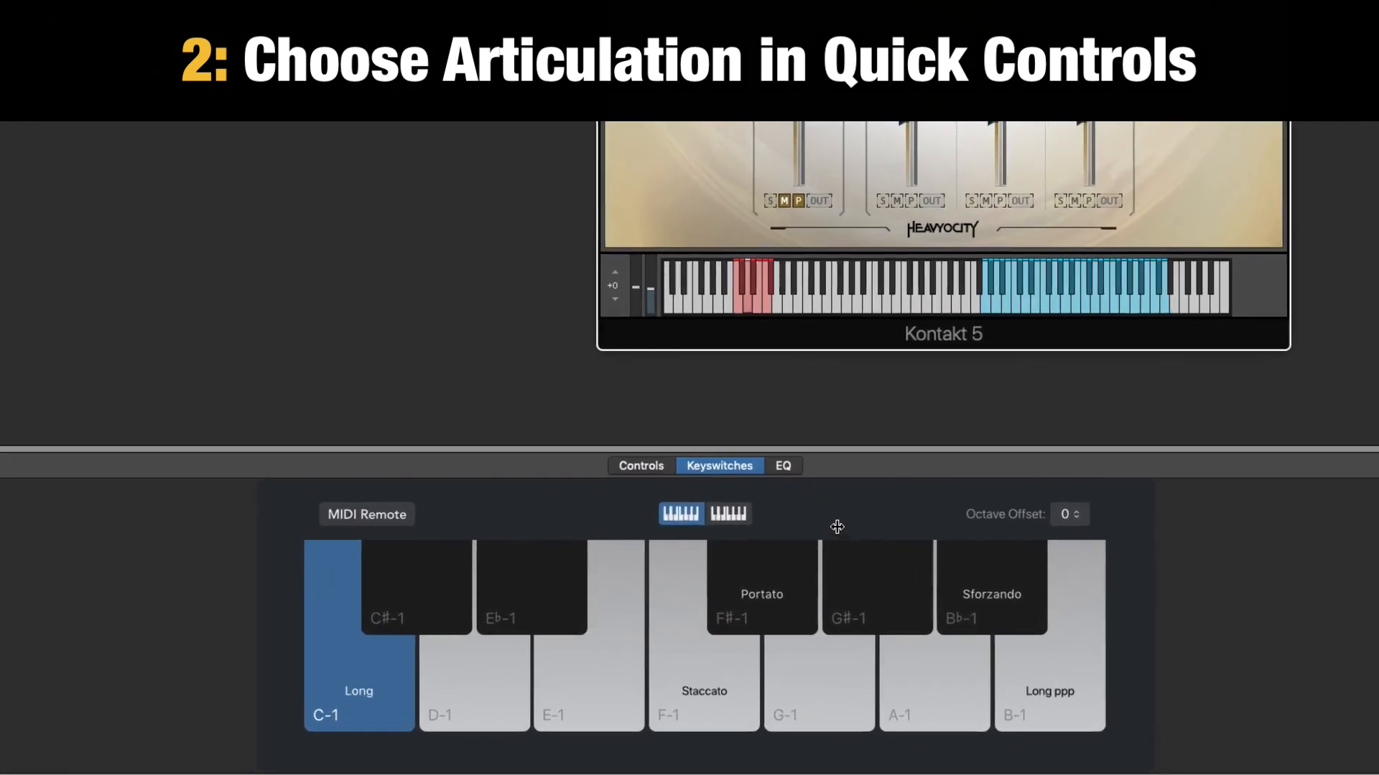
# View the second keyswitch octave, return to the first and try the Staccato, Portato and Sforzando keyswitches.
pyautogui.click(728, 513)
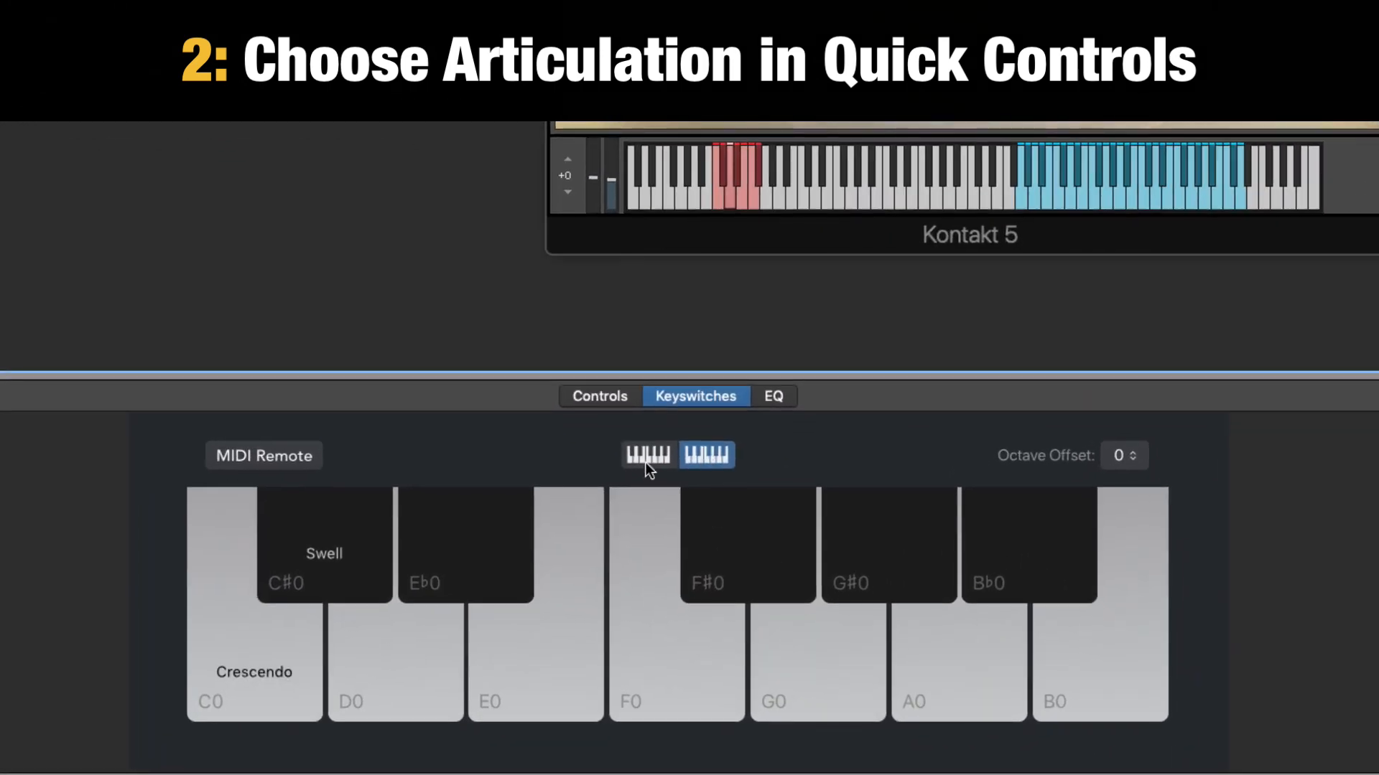
pyautogui.click(645, 456)
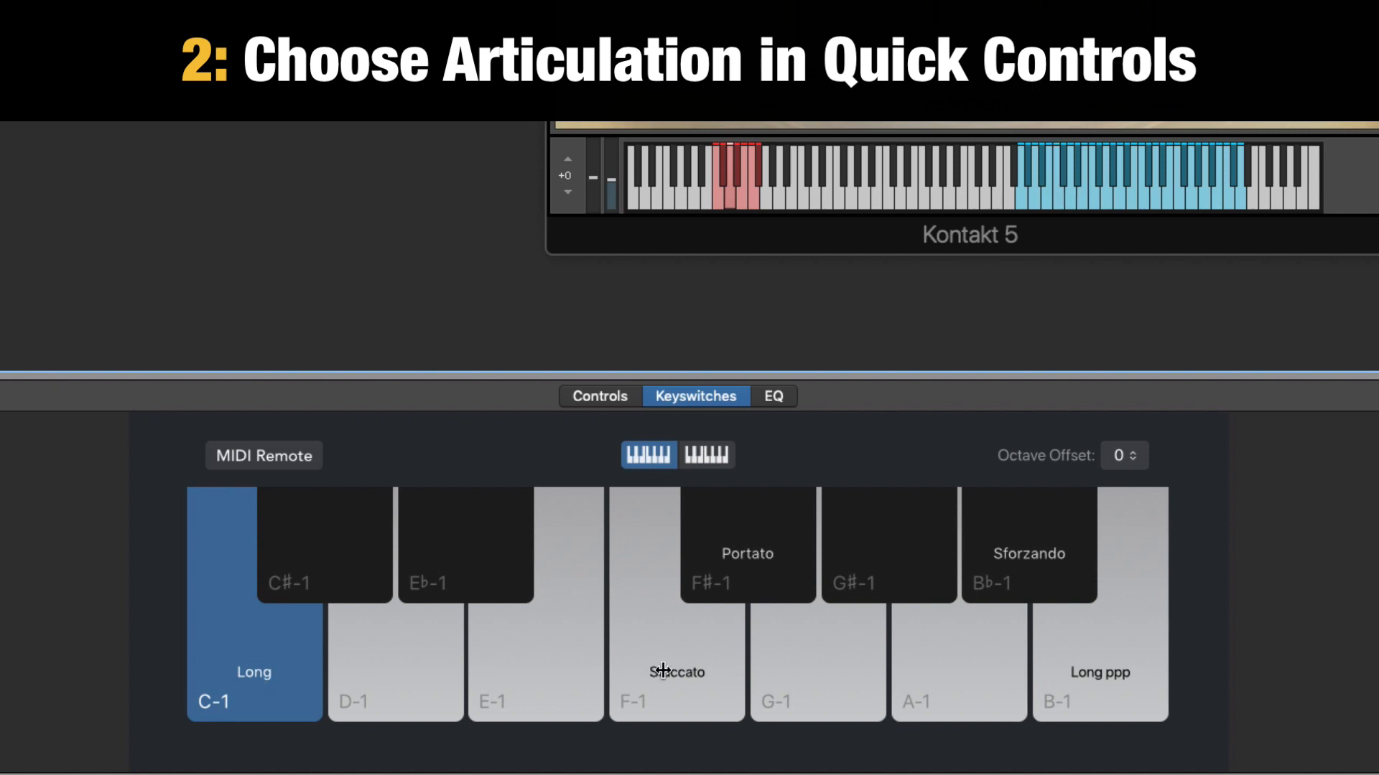
pyautogui.click(697, 681)
pyautogui.click(764, 553)
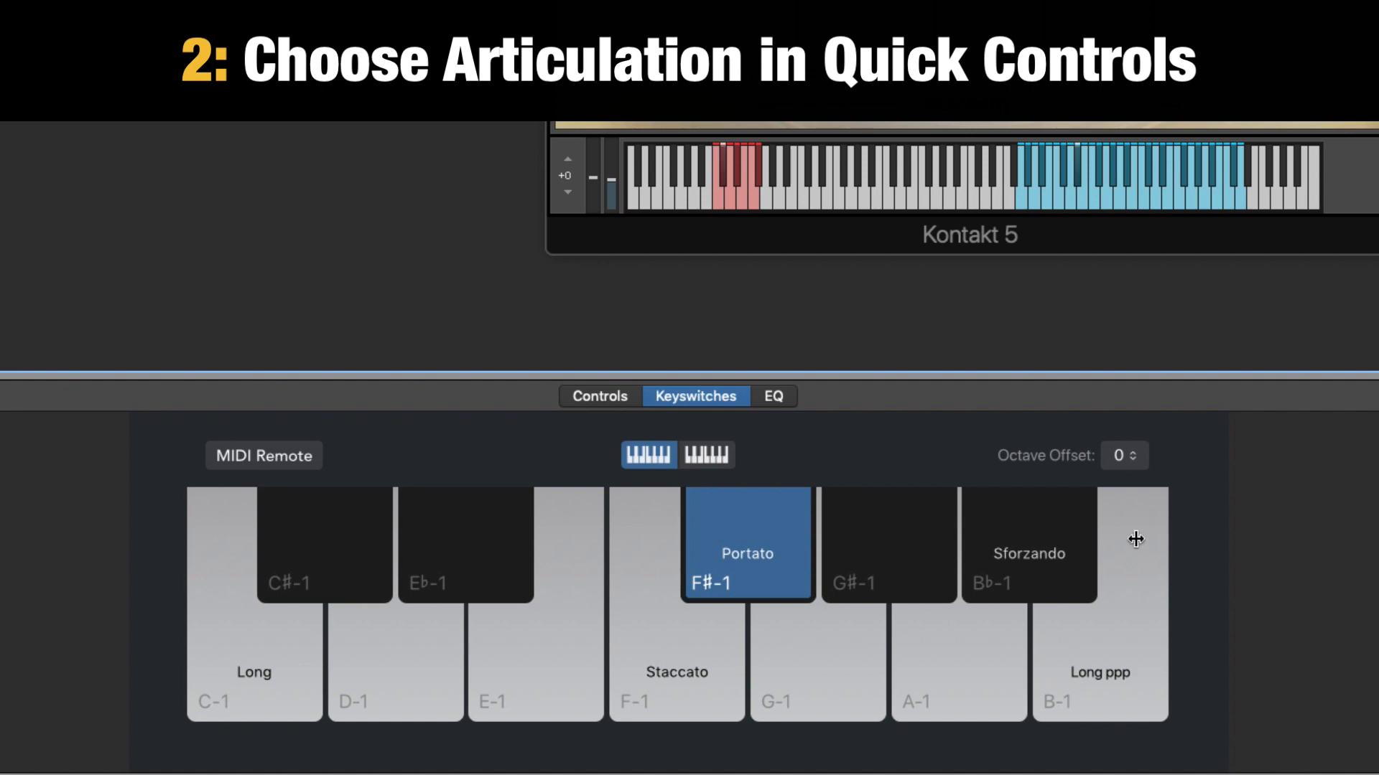
pyautogui.click(967, 550)
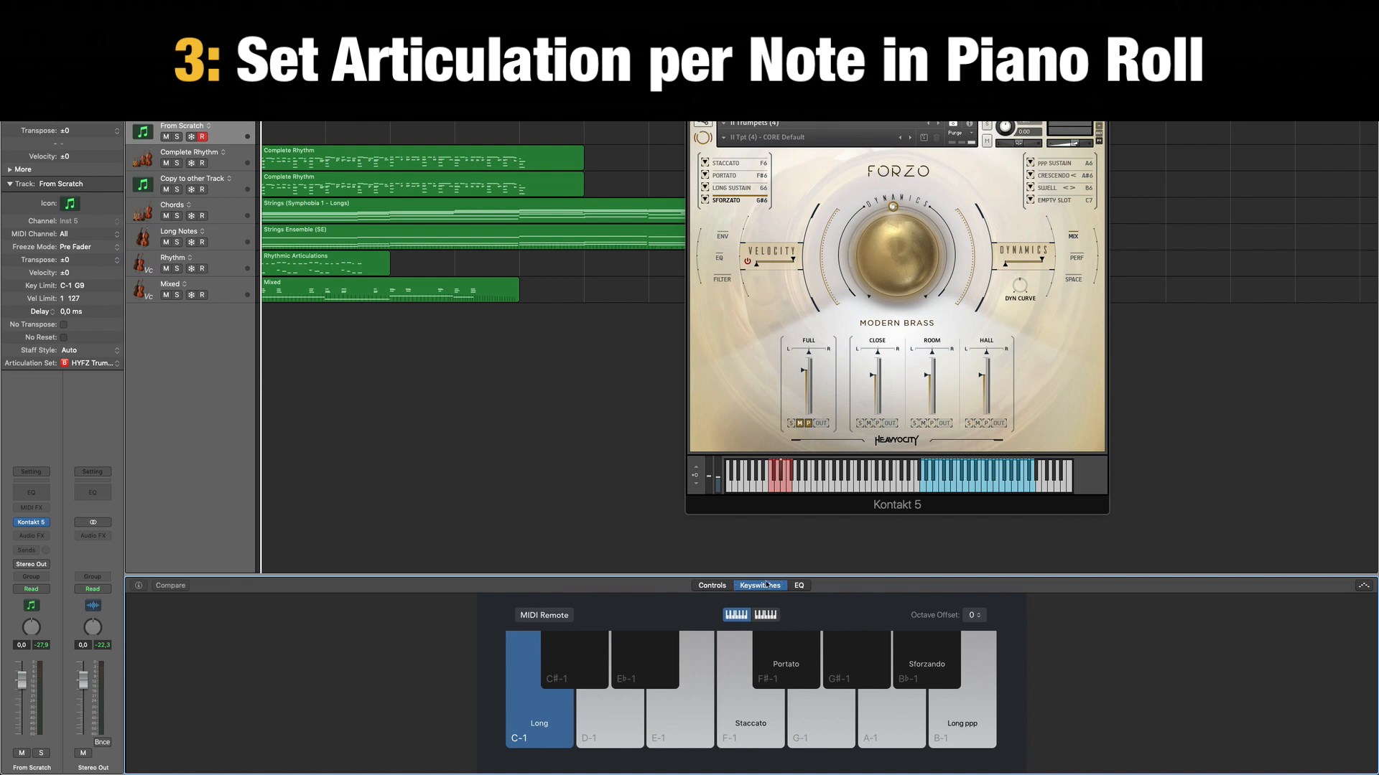
# Switch the trumpets among the Long, Portato, Sforzando and Long ppp keyswitches, ending on Staccato.
pyautogui.click(757, 727)
pyautogui.click(540, 733)
pyautogui.click(768, 720)
pyautogui.click(778, 670)
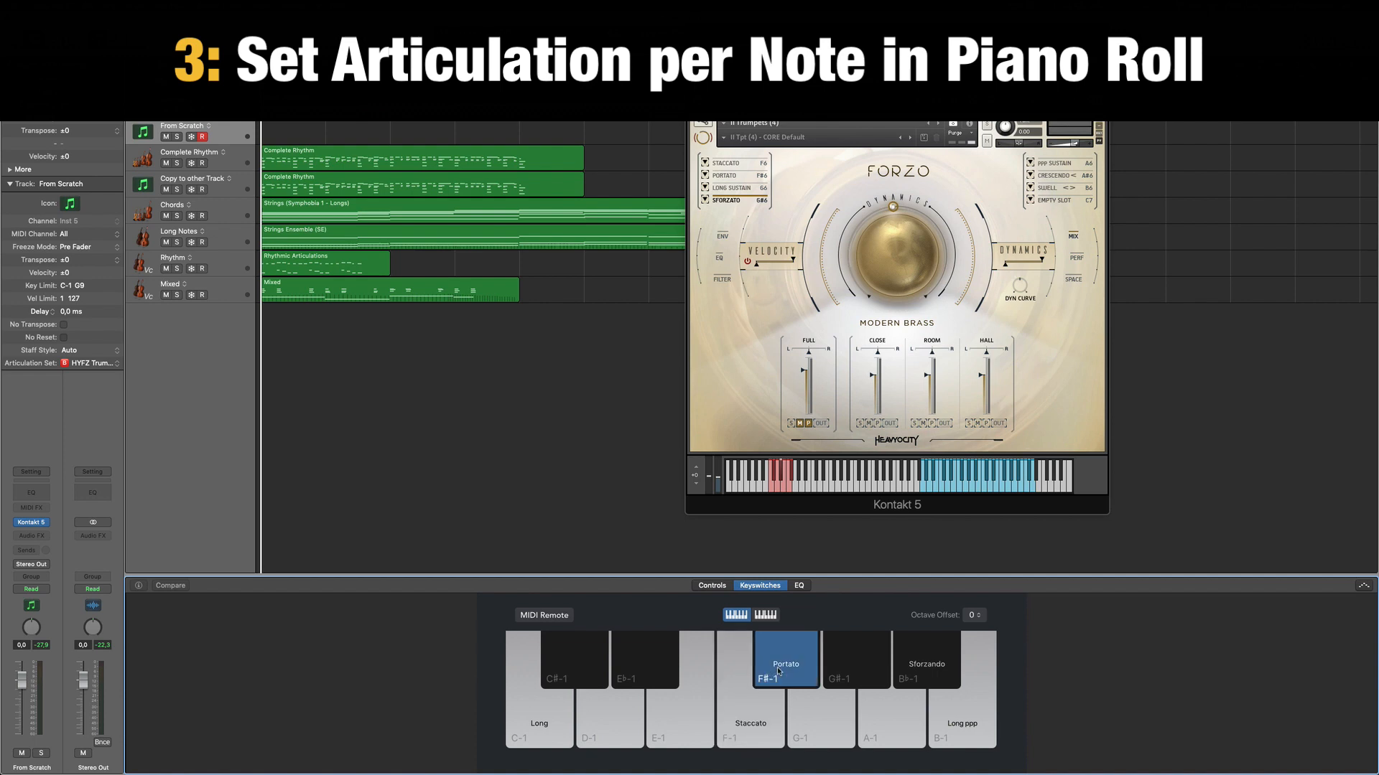
pyautogui.click(929, 672)
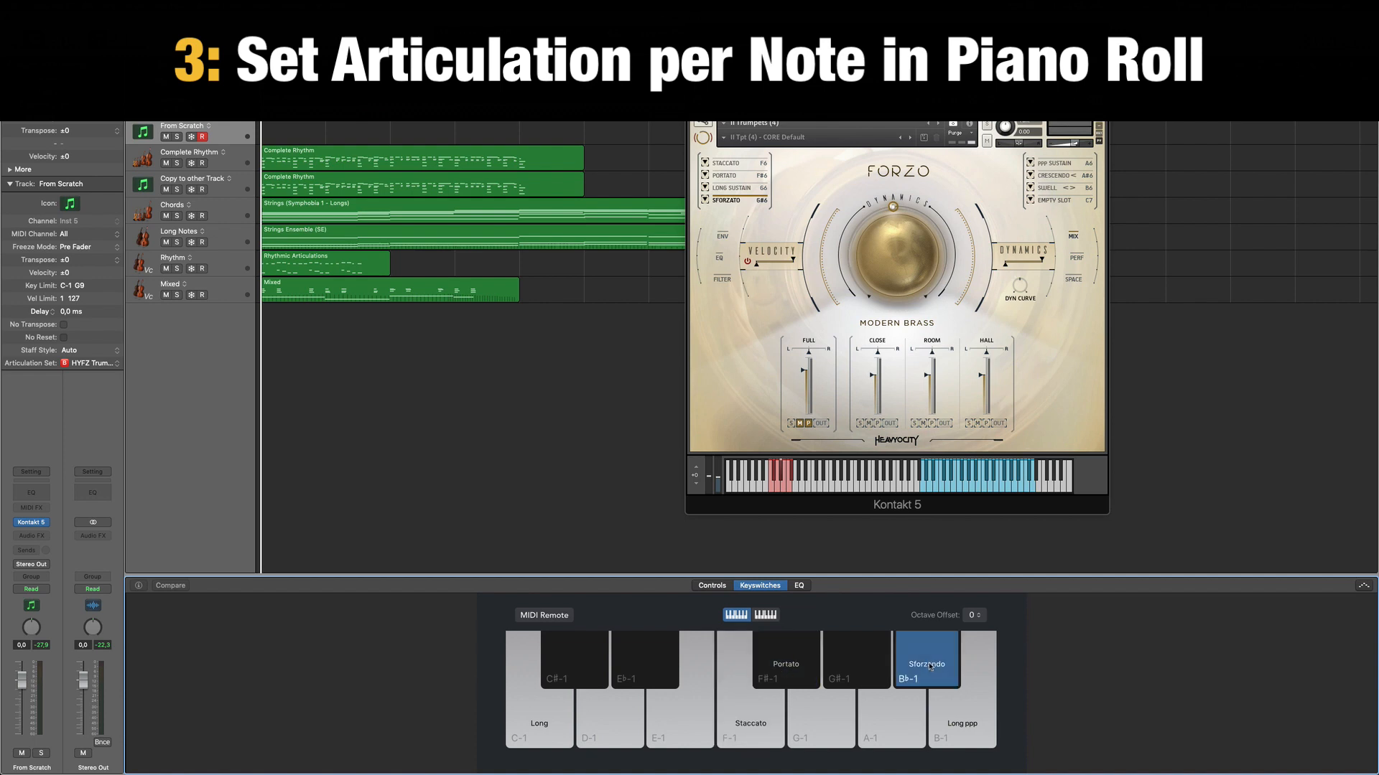
pyautogui.click(978, 661)
pyautogui.click(944, 664)
pyautogui.click(753, 660)
pyautogui.click(753, 716)
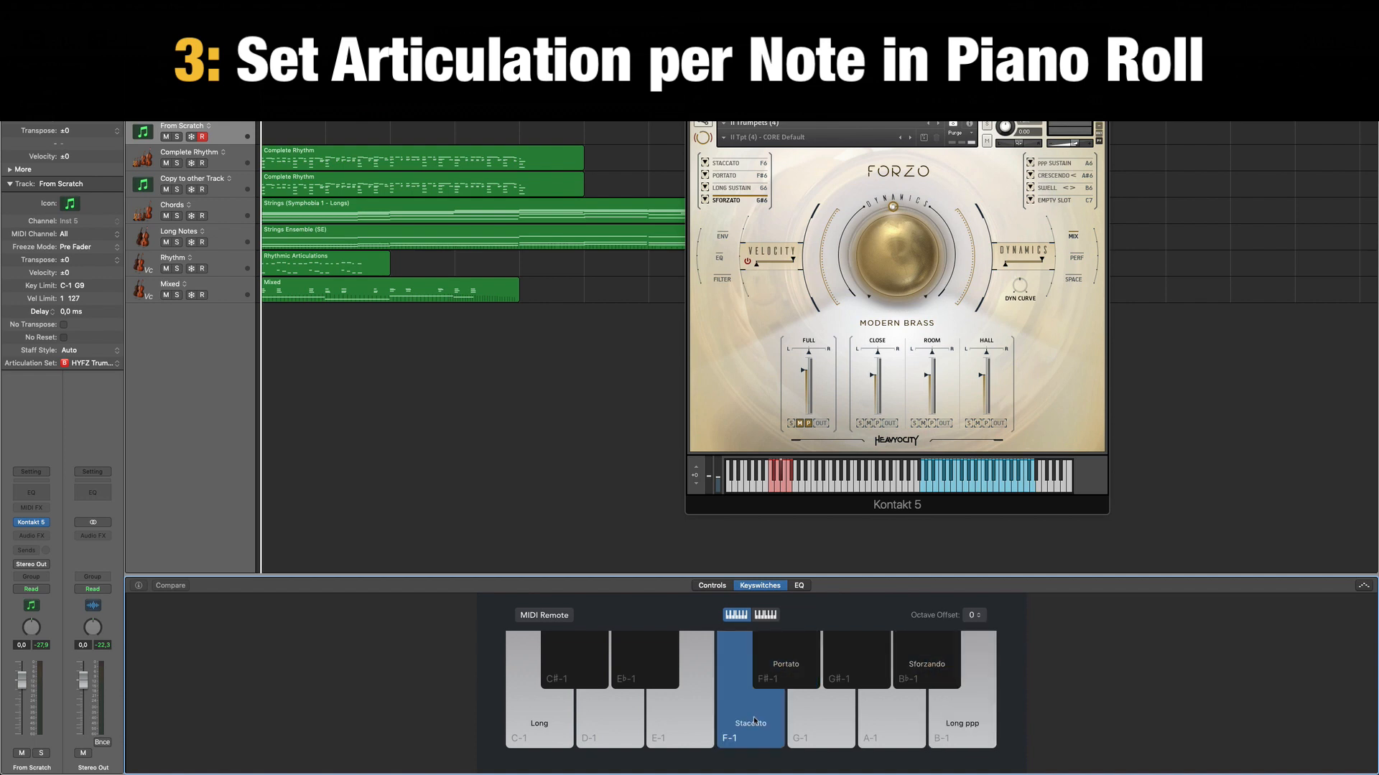
# View the keyswitches of the Complete Rhythm track in the Smart Controls, then hide them again.
pyautogui.press('b')
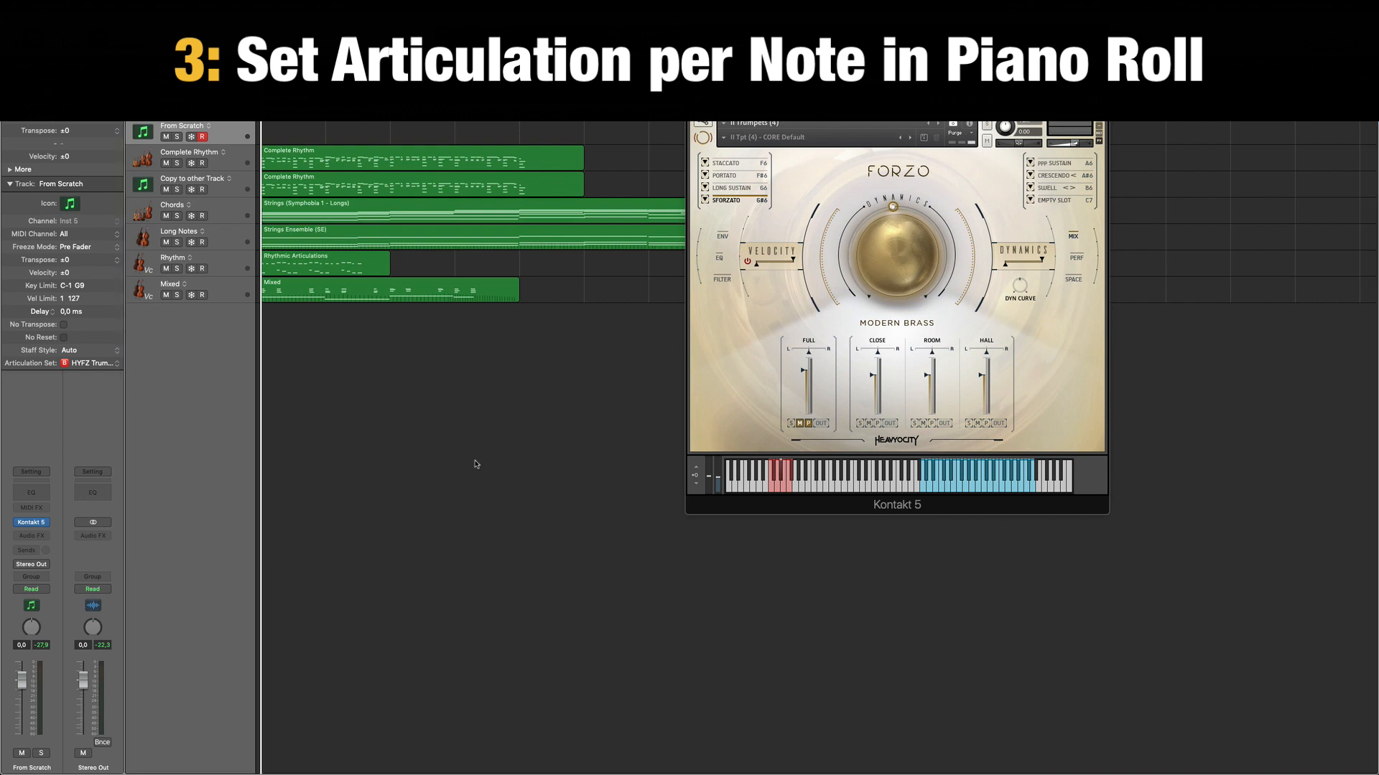
pyautogui.click(242, 158)
pyautogui.press('b')
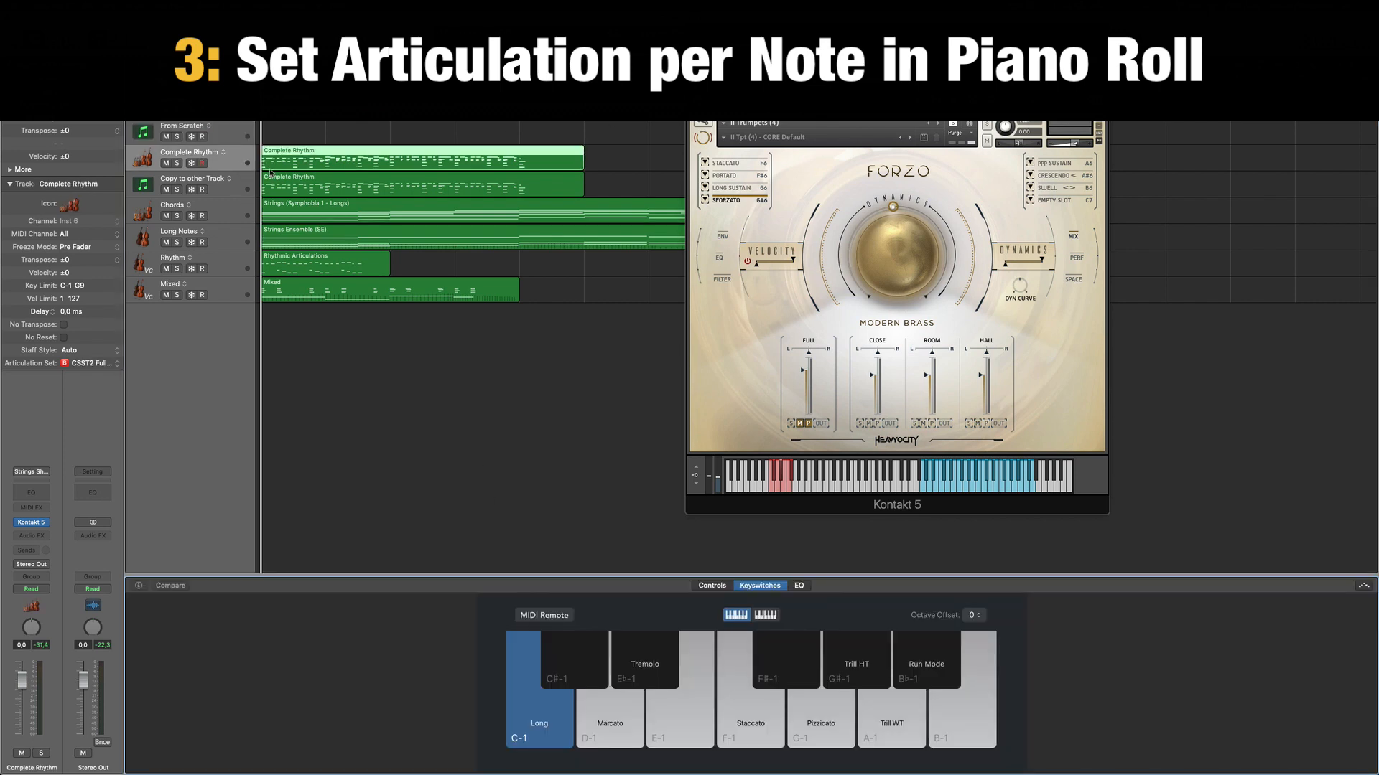
pyautogui.press('b')
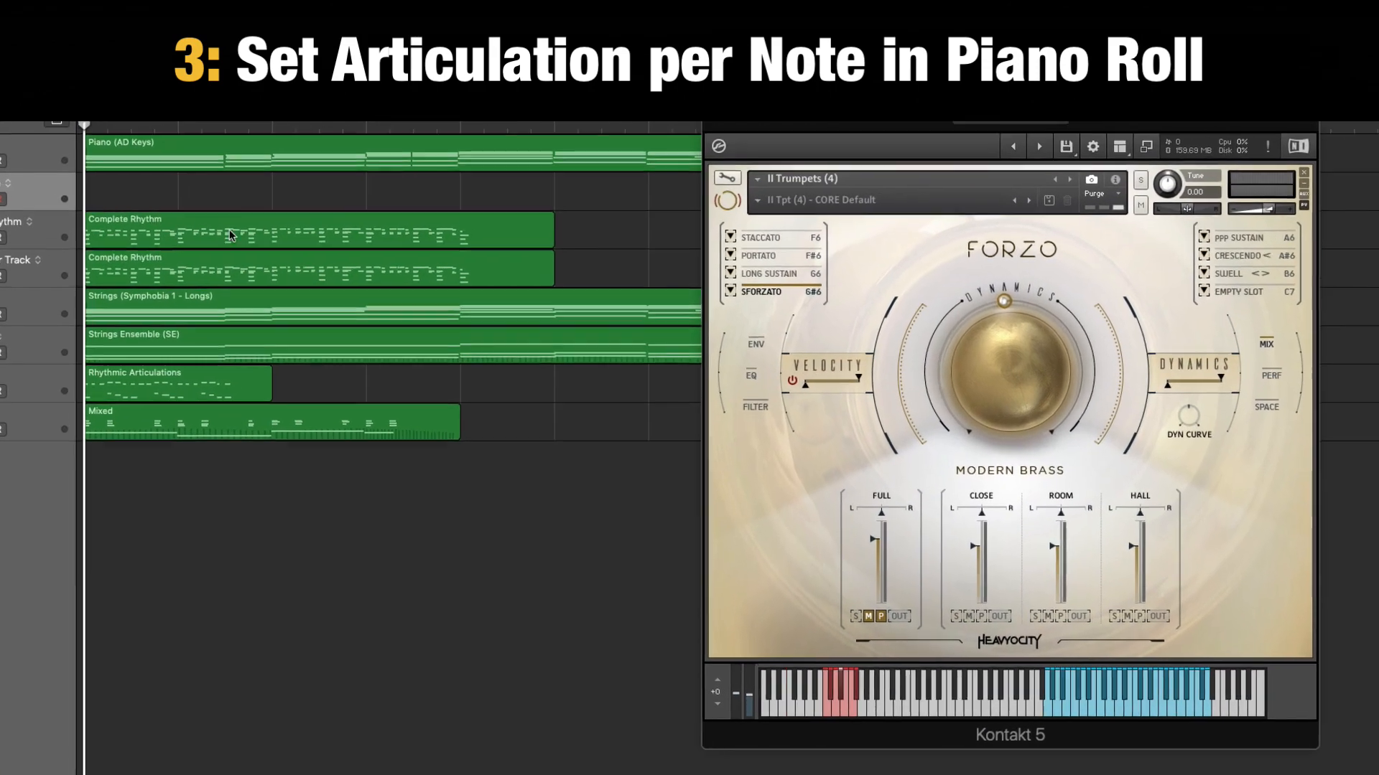
# Check the articulation set and keyswitches of the Complete Rhythm track, then close them along with its Kontakt window.
pyautogui.click(230, 235)
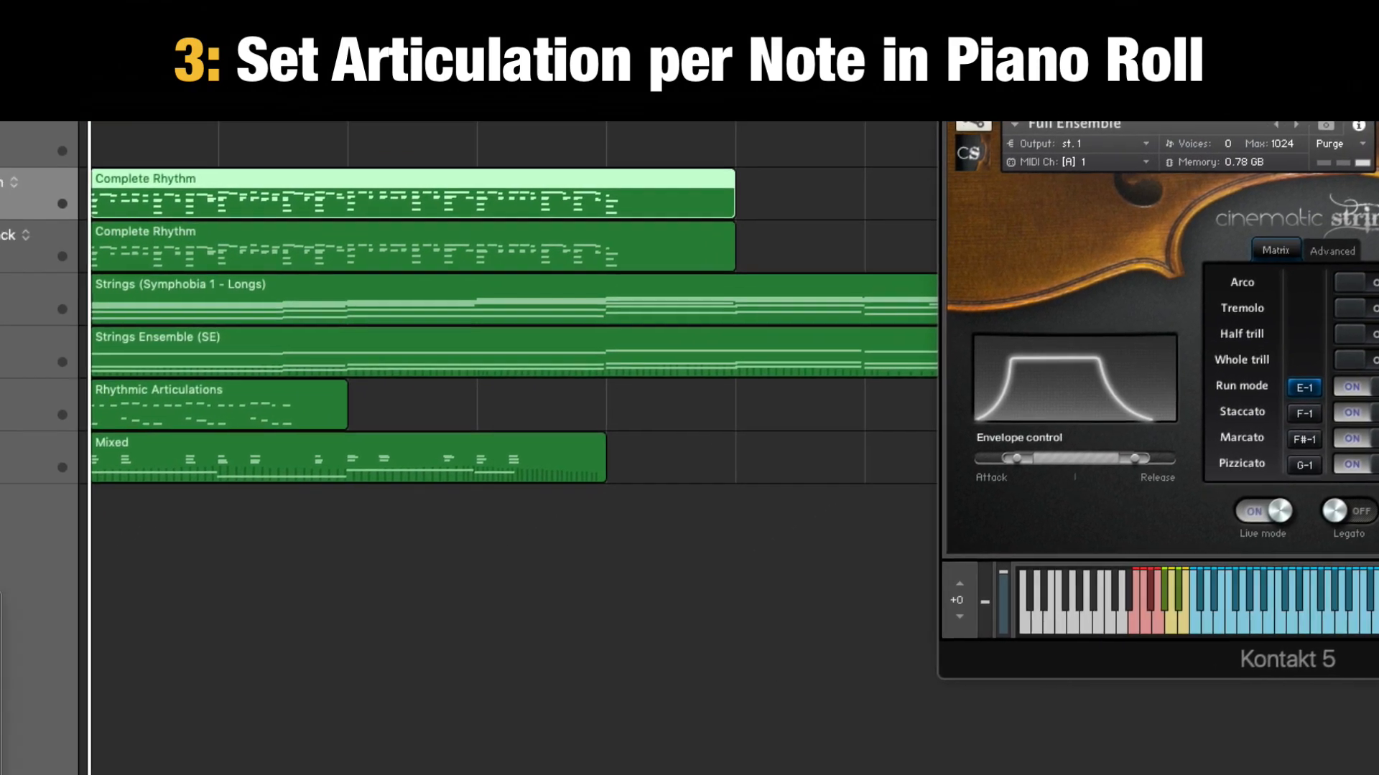
pyautogui.click(106, 429)
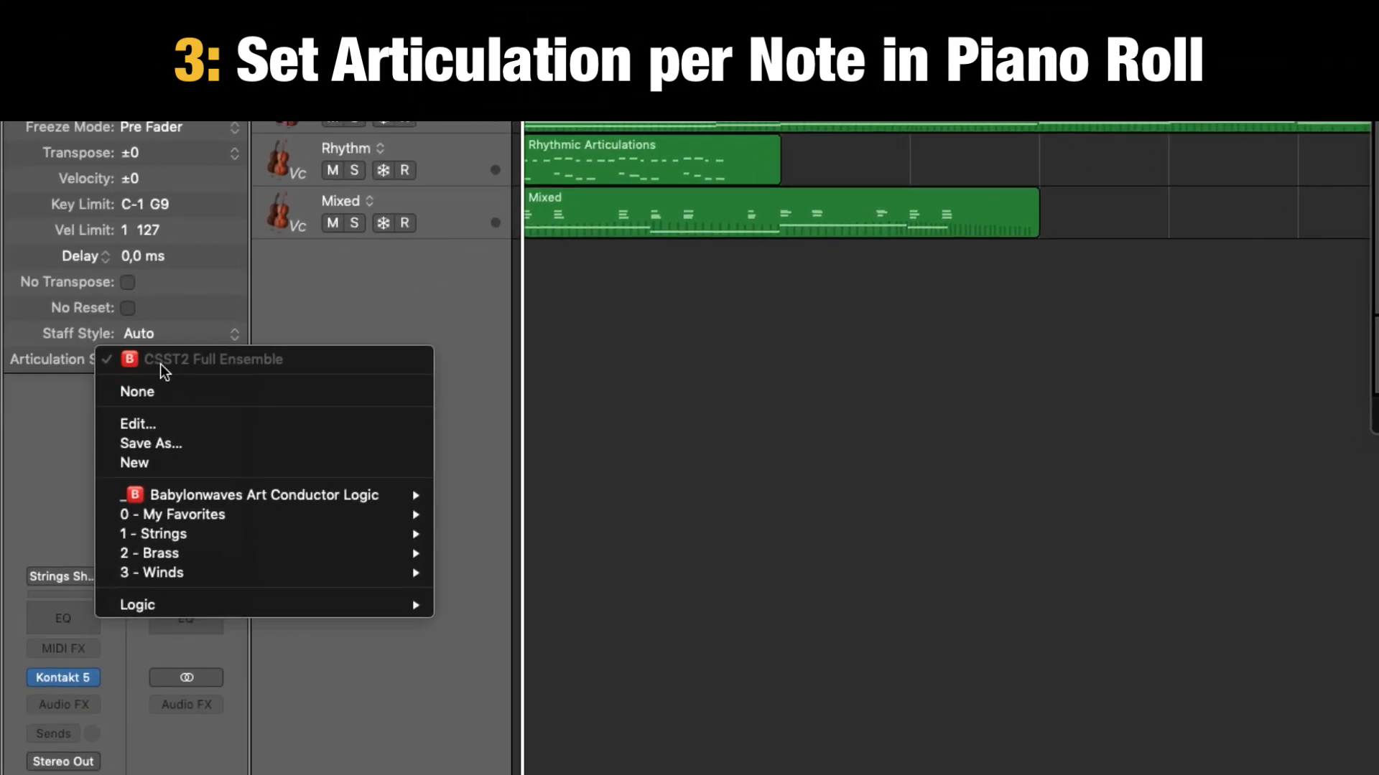
pyautogui.click(932, 719)
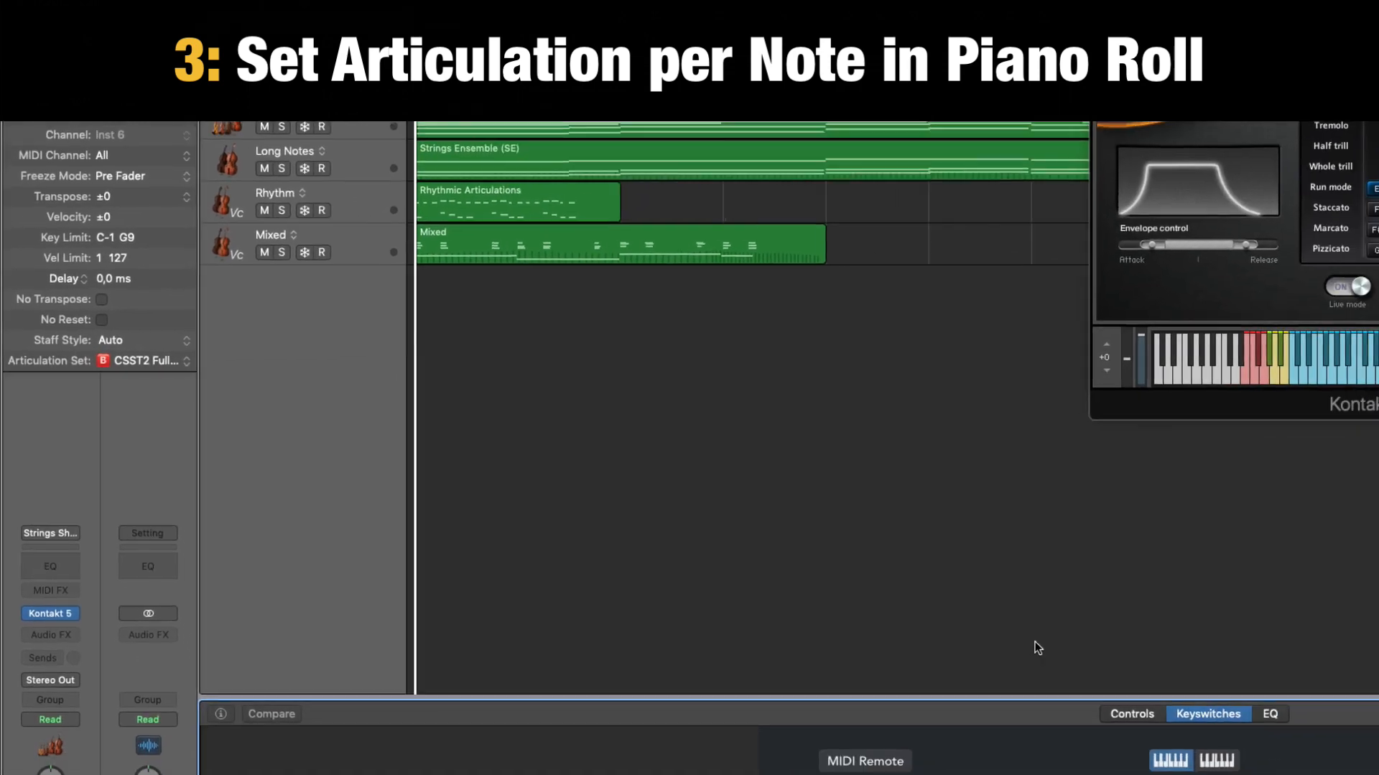
pyautogui.press('super+w')
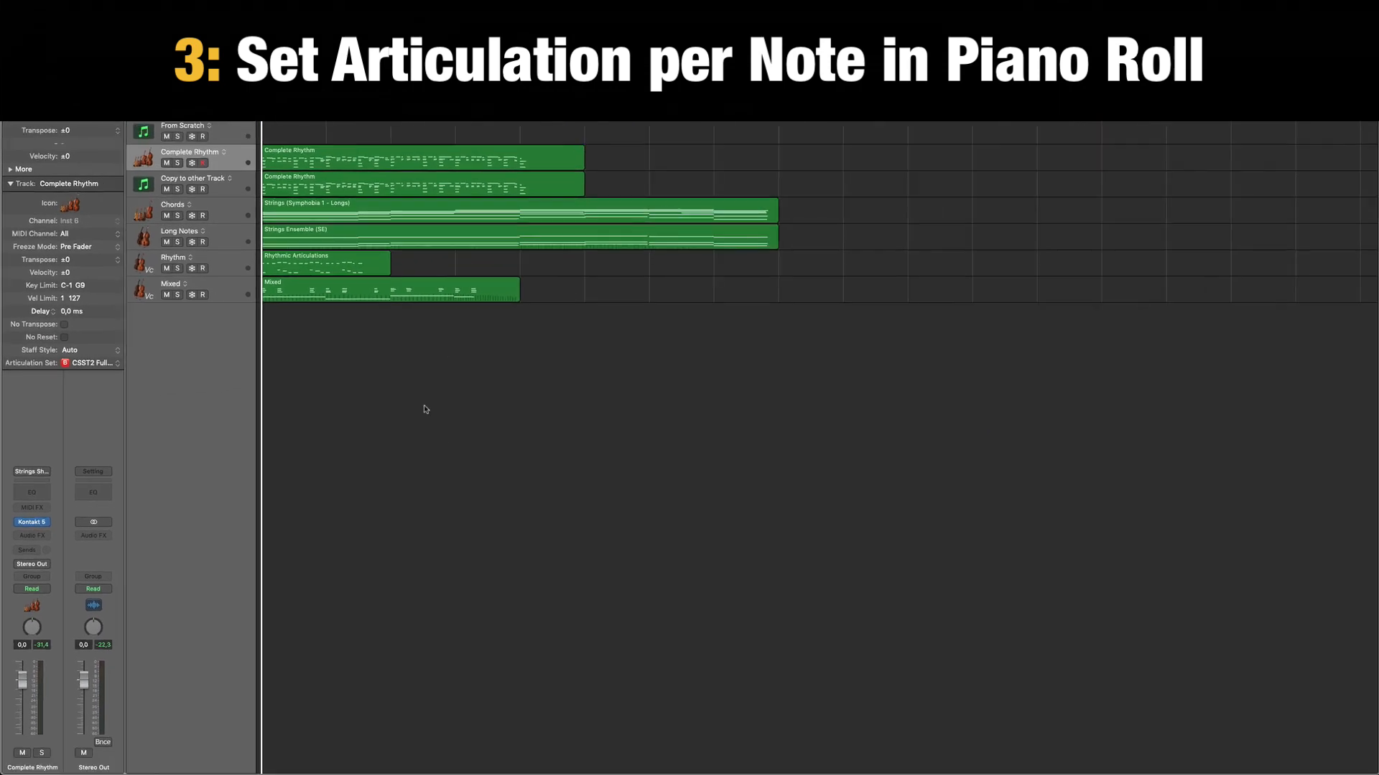
# Open the Complete Rhythm region in the Piano Roll and zoom in on its notes.
pyautogui.click(339, 165)
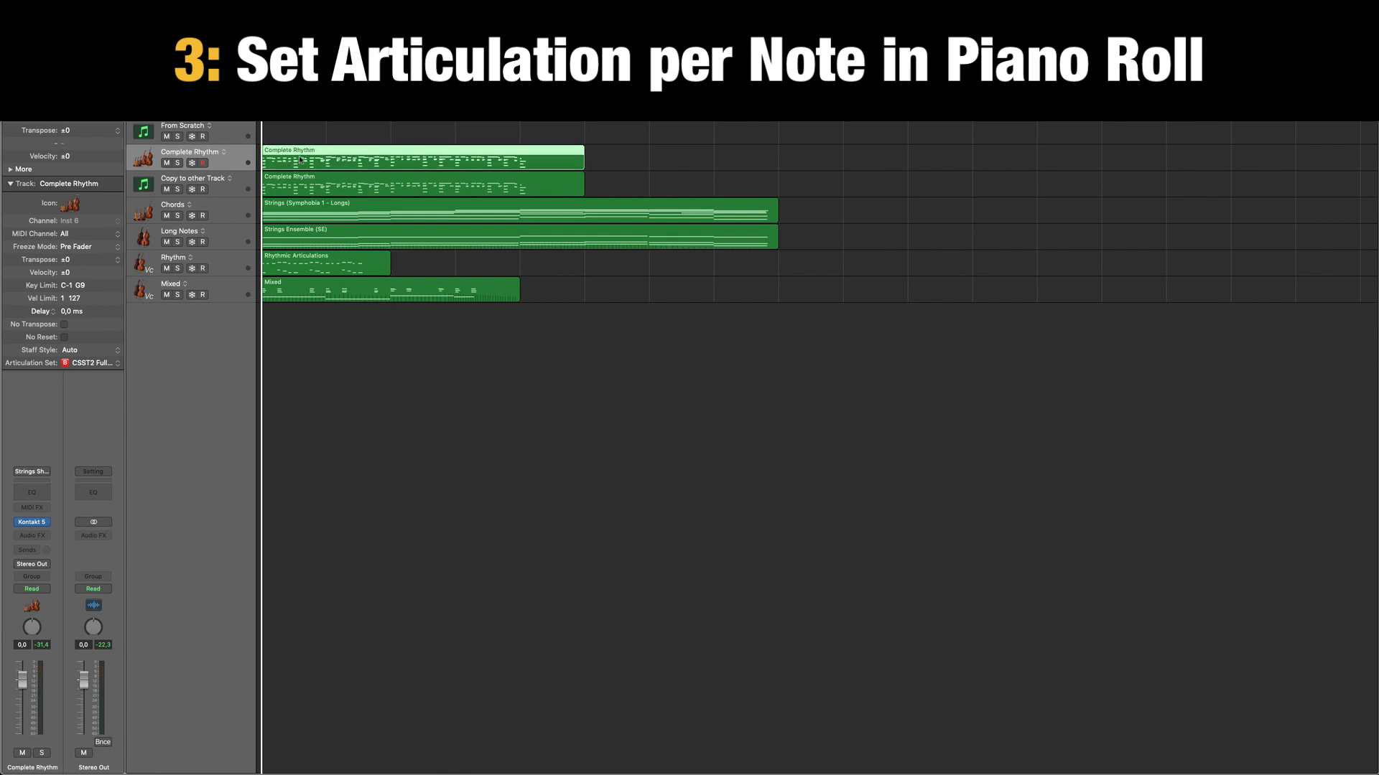
pyautogui.press('p')
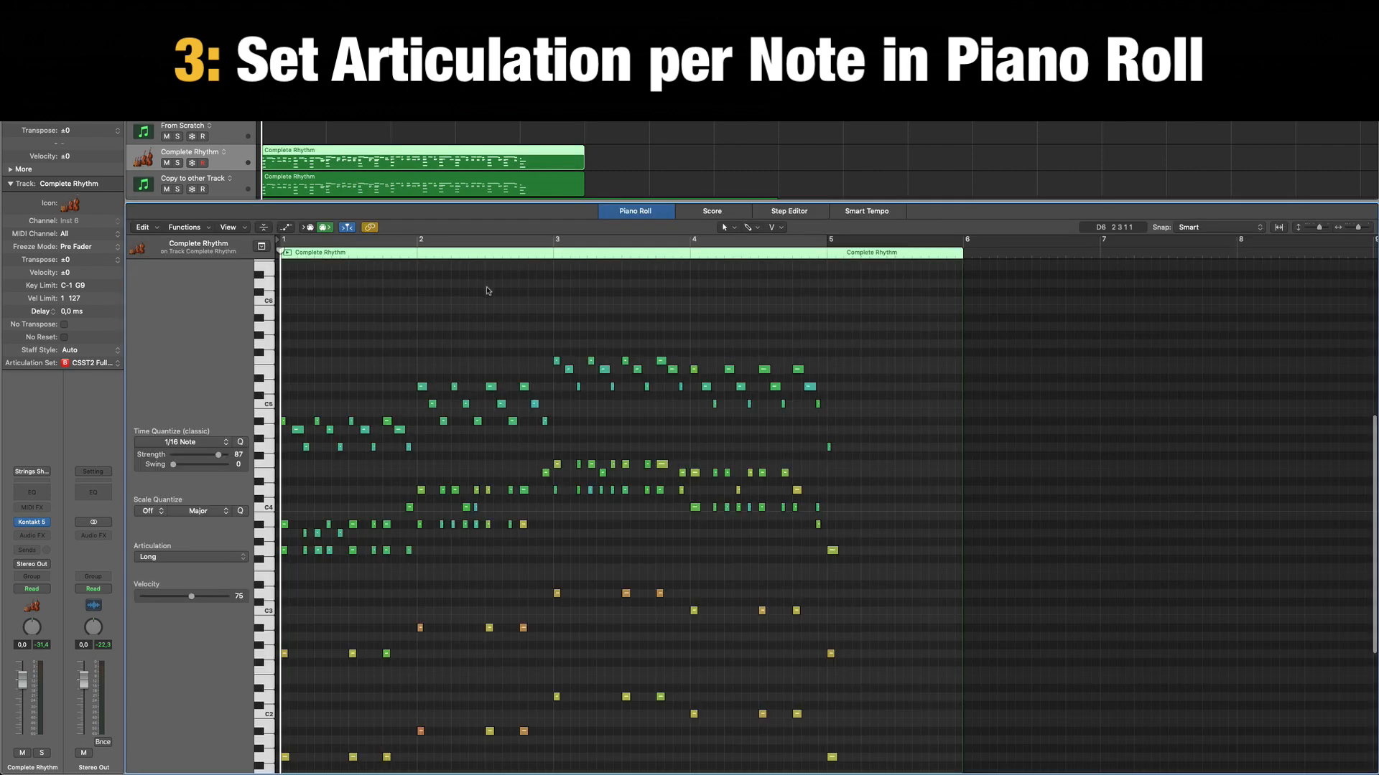
pyautogui.press('z')
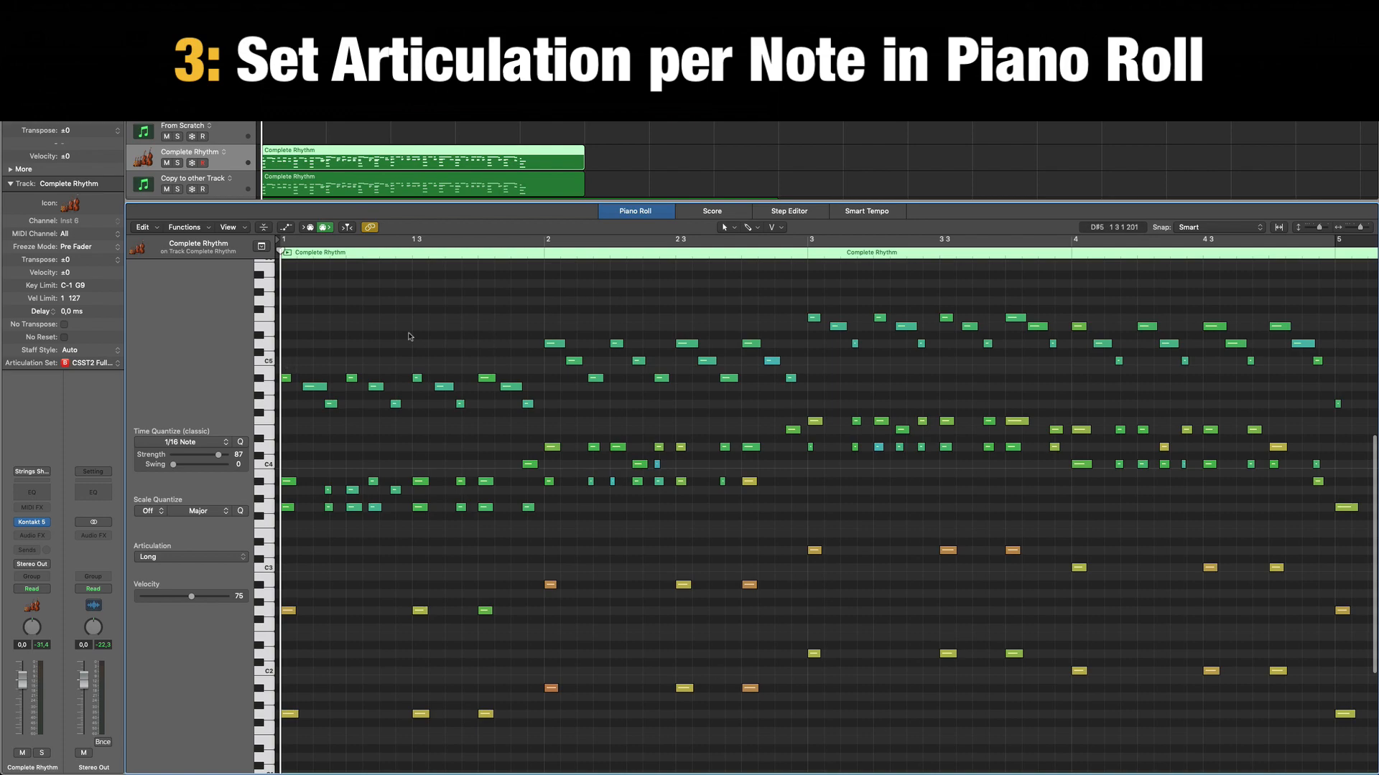
# View the articulation choices for the first high note, keep Run Mode, and deselect the note.
pyautogui.click(286, 378)
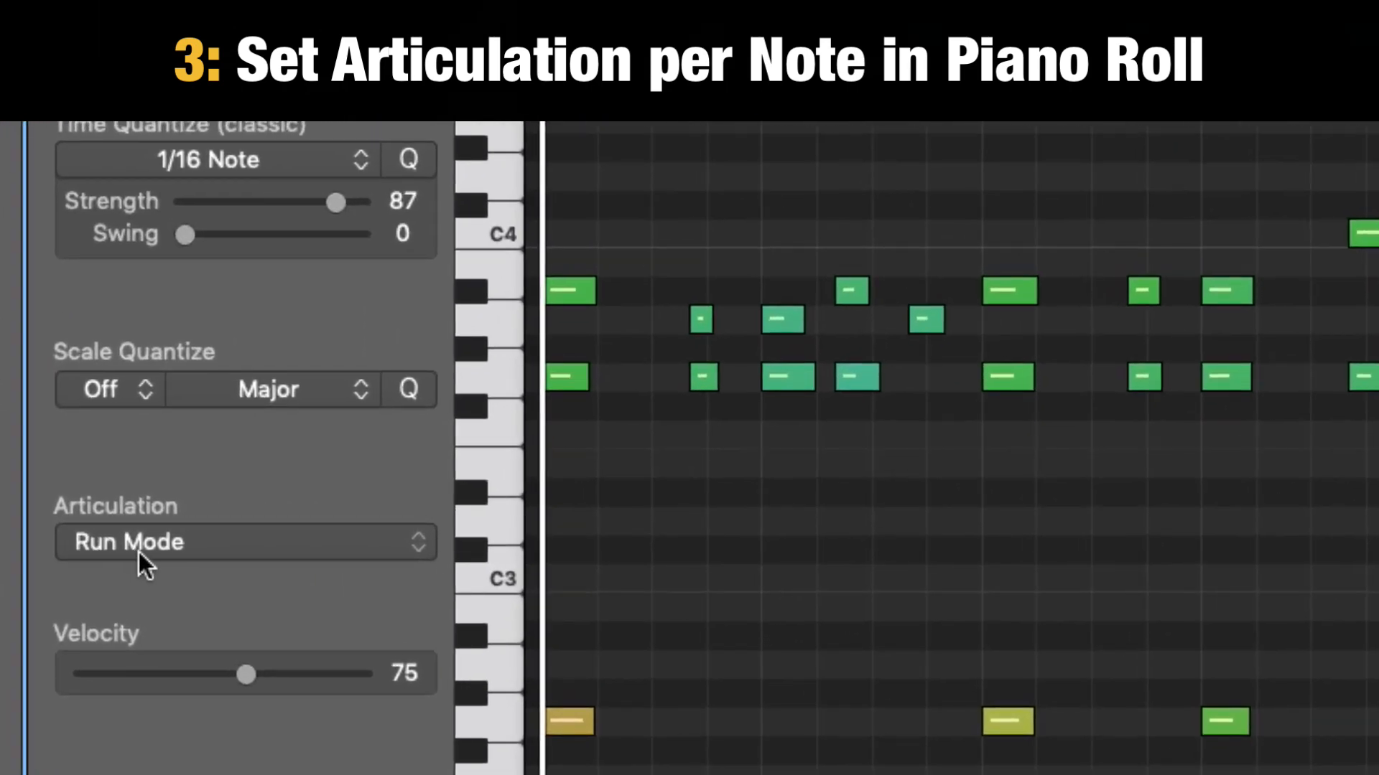
pyautogui.click(139, 552)
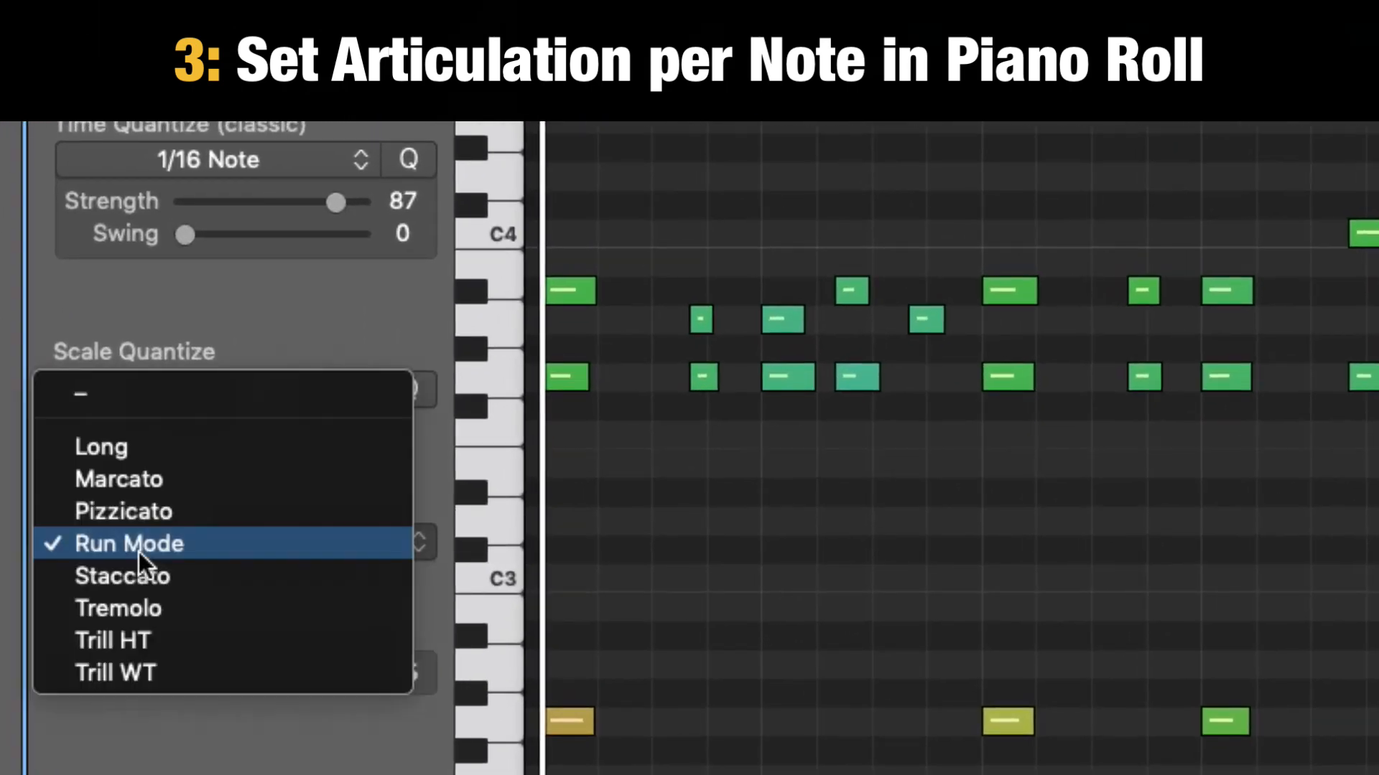
pyautogui.click(219, 553)
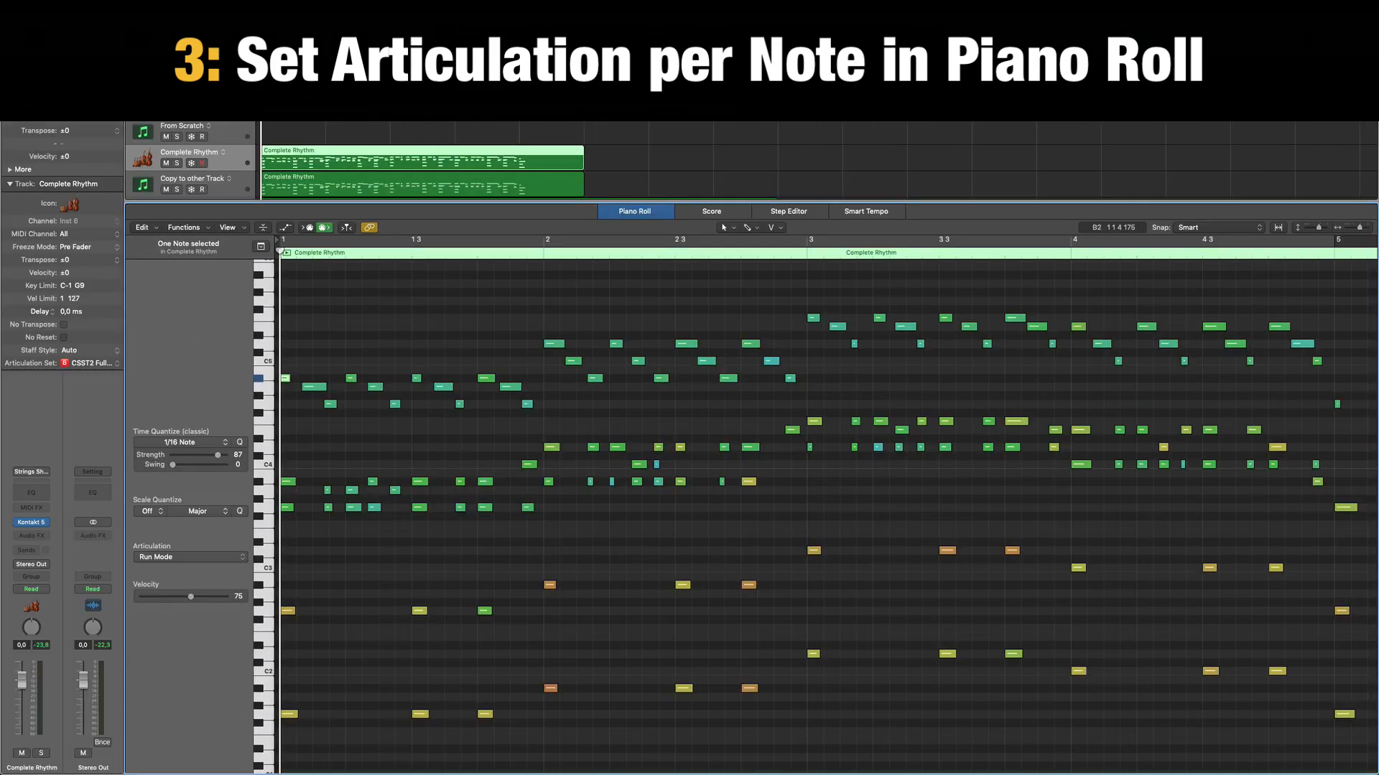
pyautogui.click(301, 381)
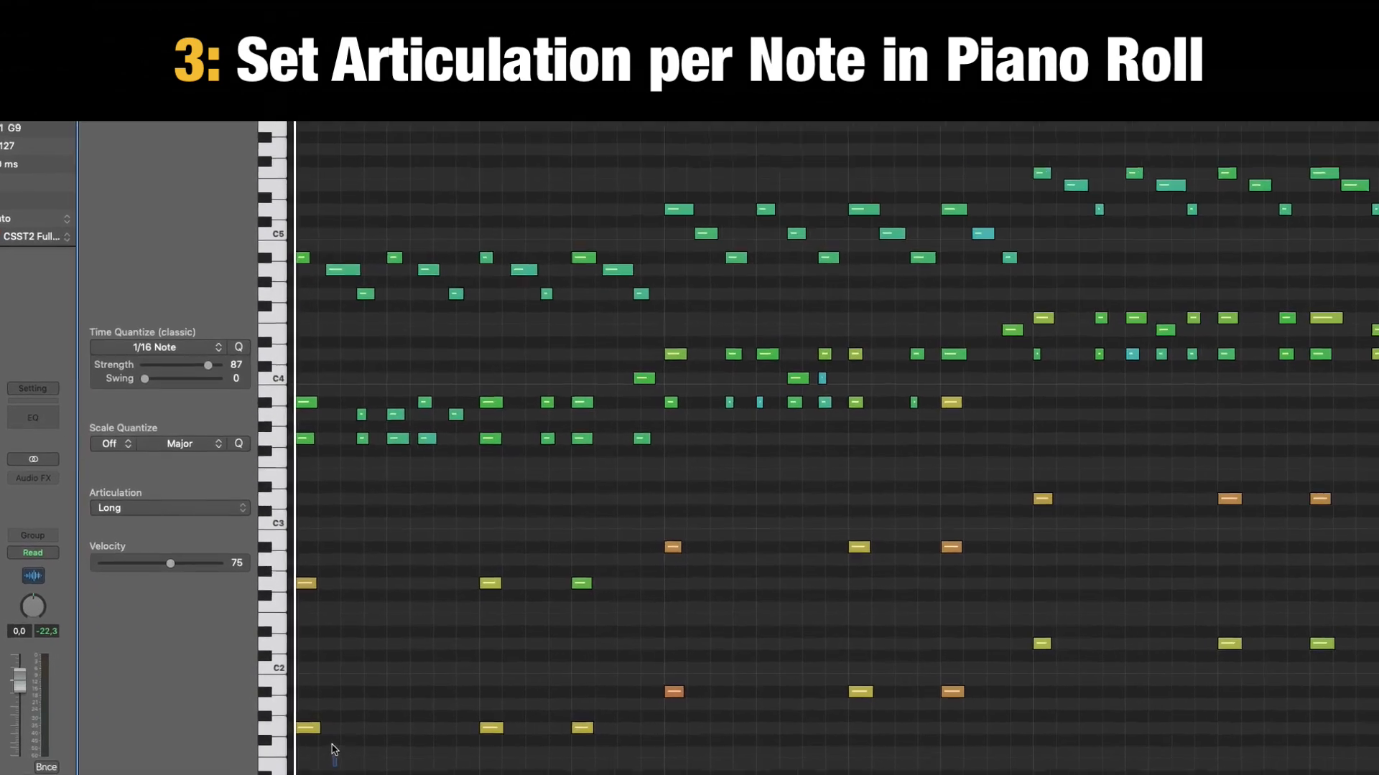
# Select the low, middle and high note groups in bar 1 in turn to compare their assigned articulations.
pyautogui.moveTo(309, 743); pyautogui.dragTo(286, 597)
pyautogui.moveTo(312, 550); pyautogui.dragTo(313, 553)
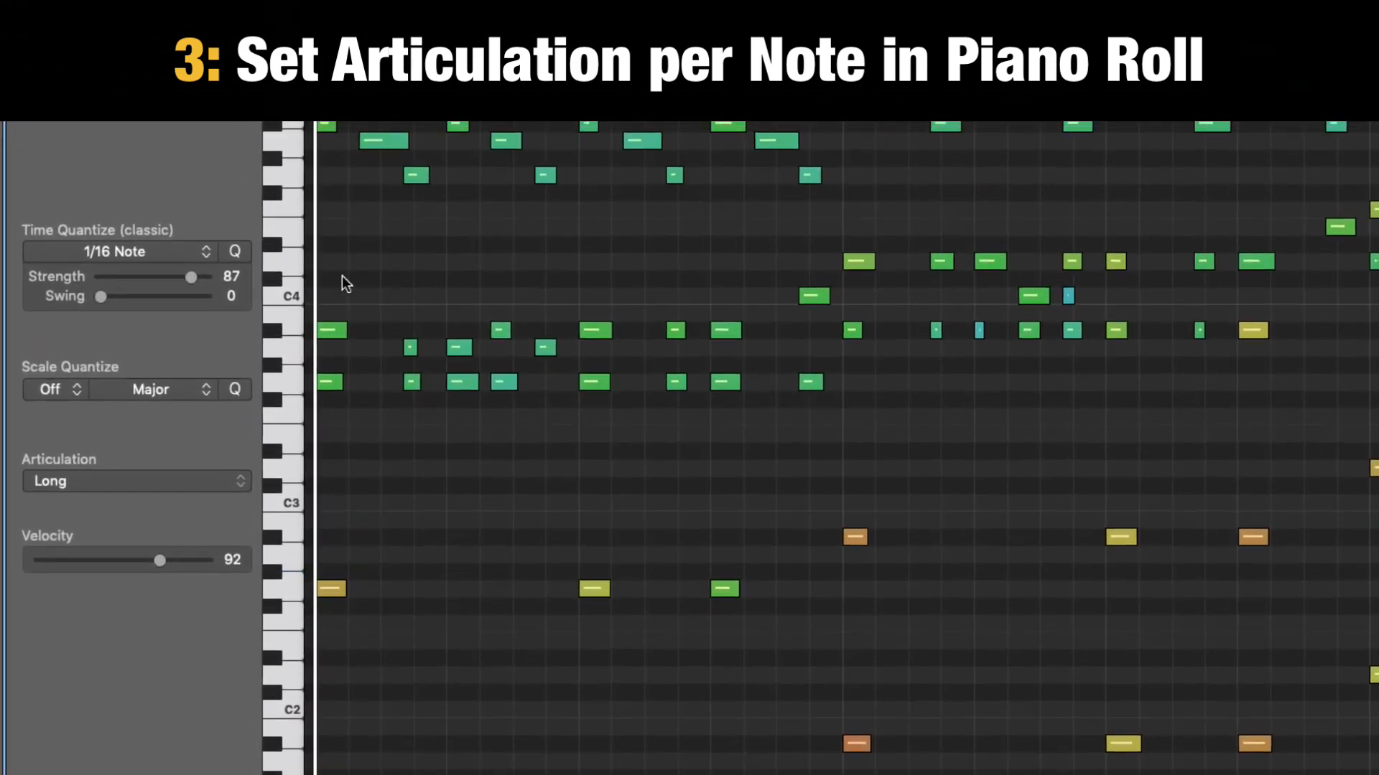
pyautogui.moveTo(344, 215); pyautogui.dragTo(660, 386)
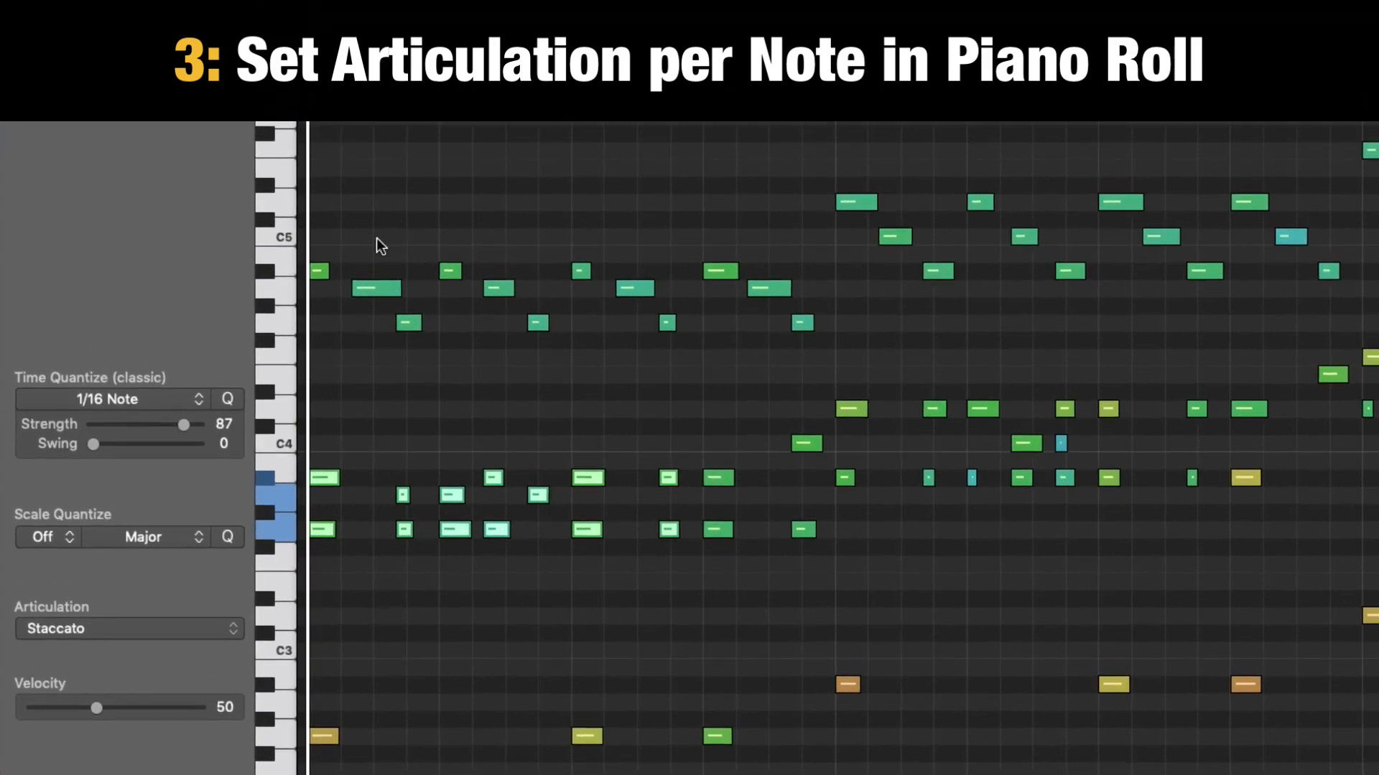
pyautogui.moveTo(326, 152); pyautogui.dragTo(515, 278)
pyautogui.click(648, 659)
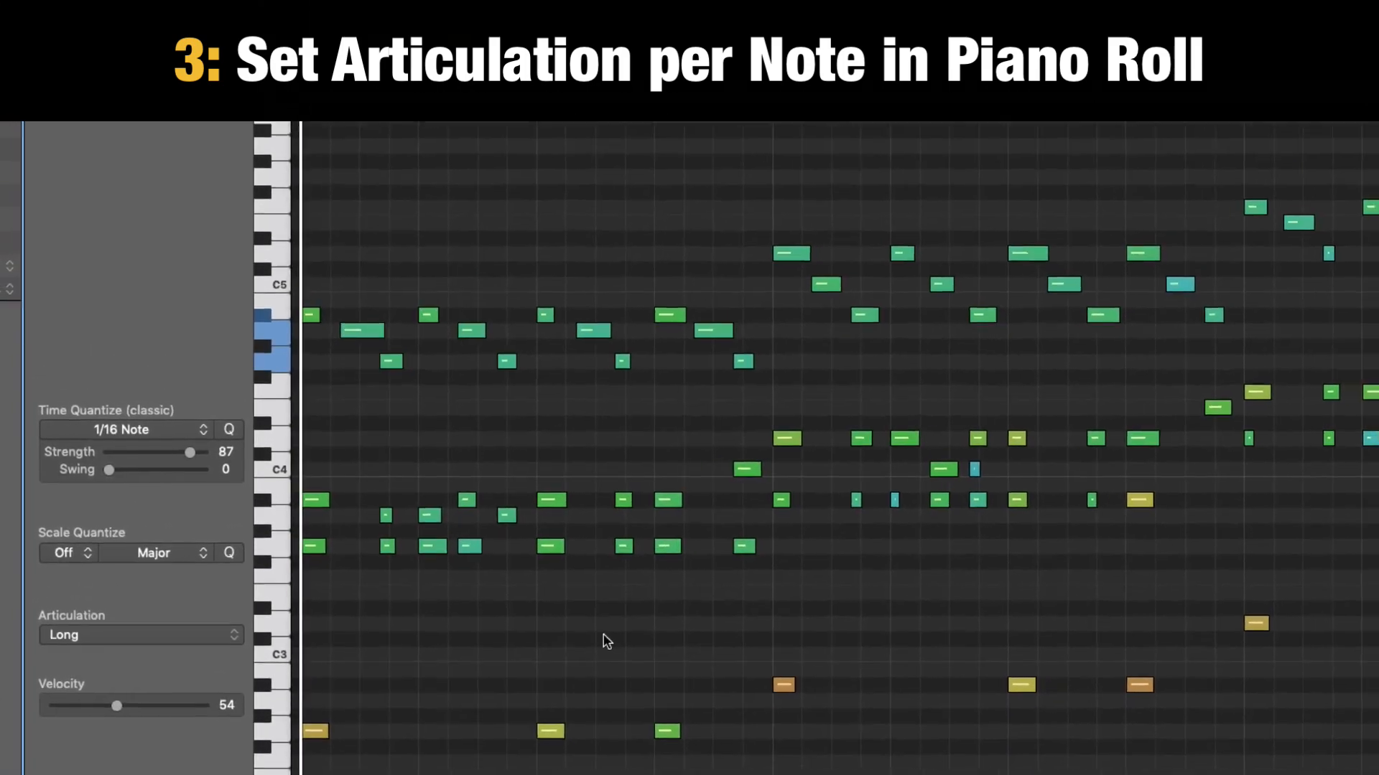
# Show and hide the Kontakt instrument window, then solo the Complete Rhythm track and play it.
pyautogui.press('v')
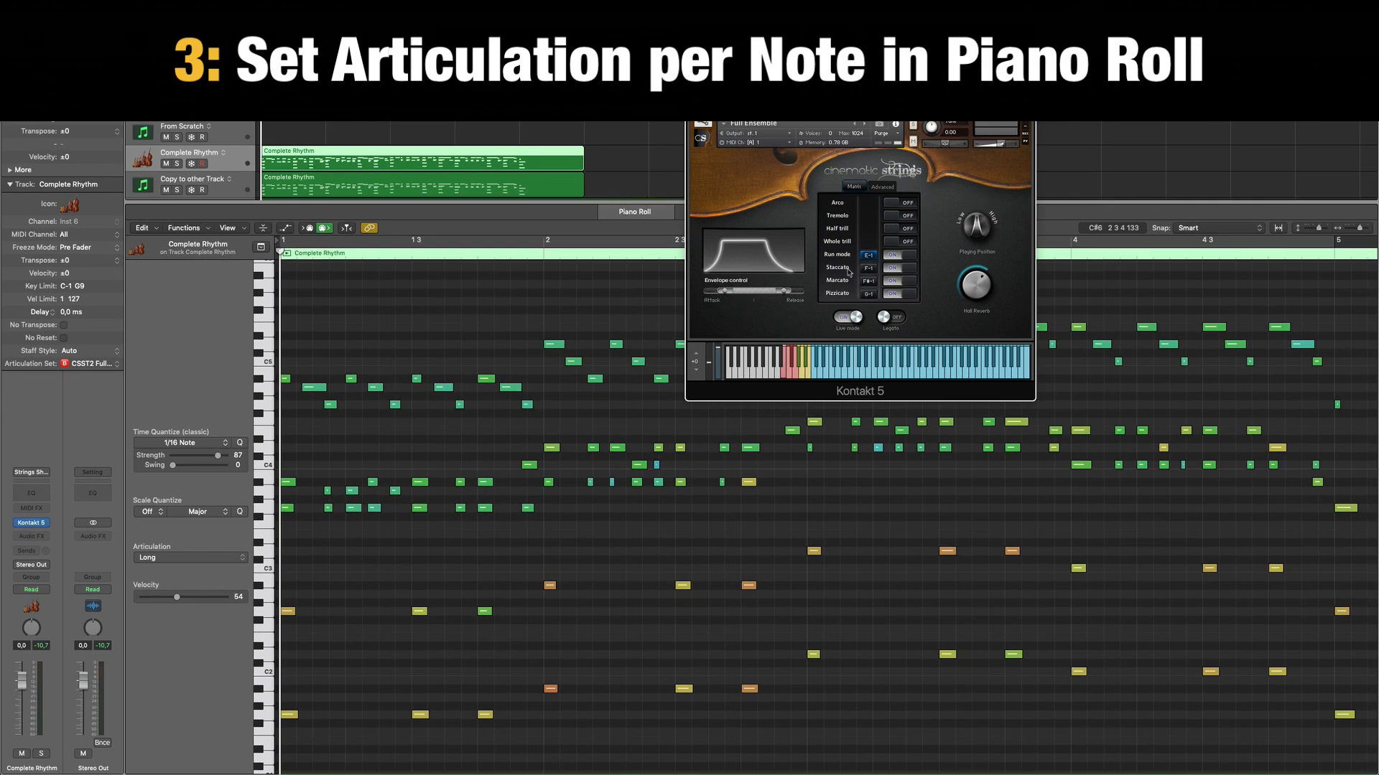
pyautogui.press('v')
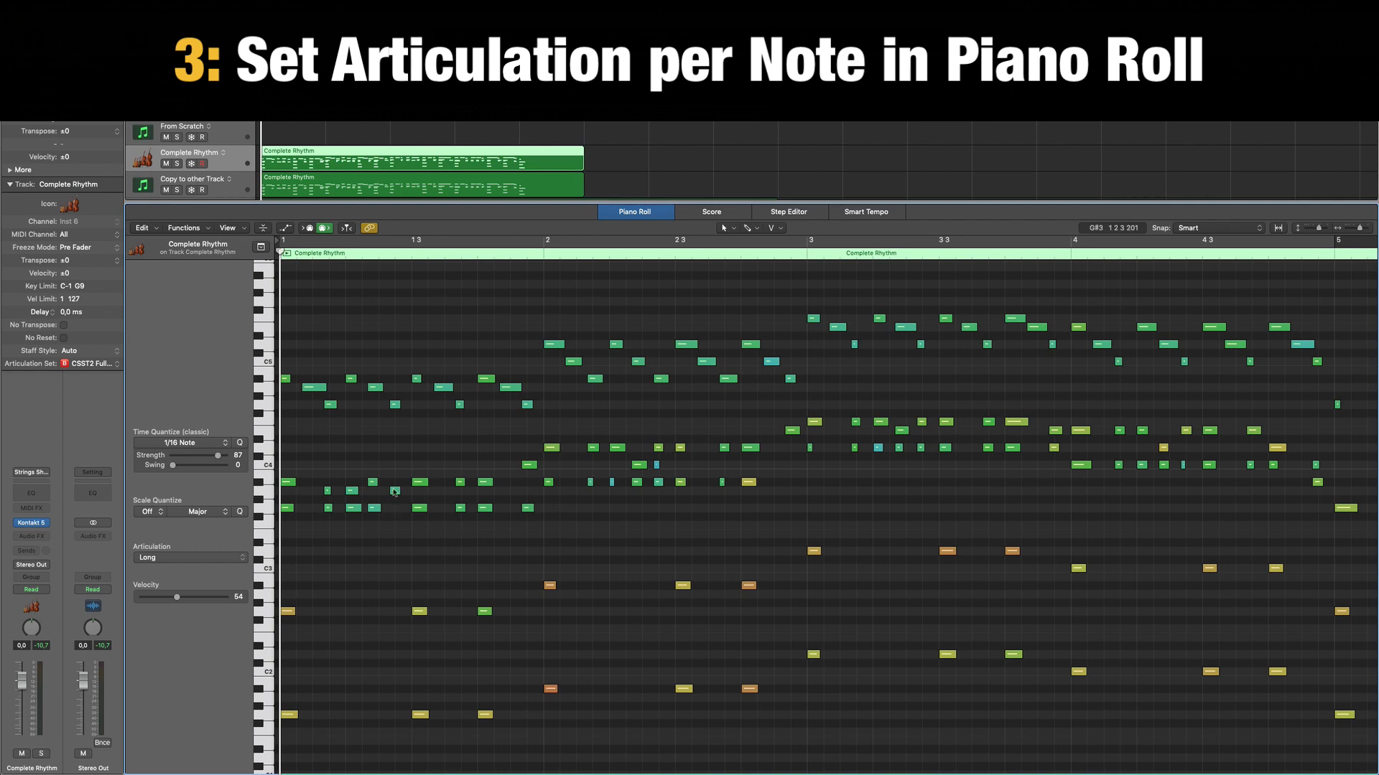
pyautogui.hotkey('ctrl', 's')
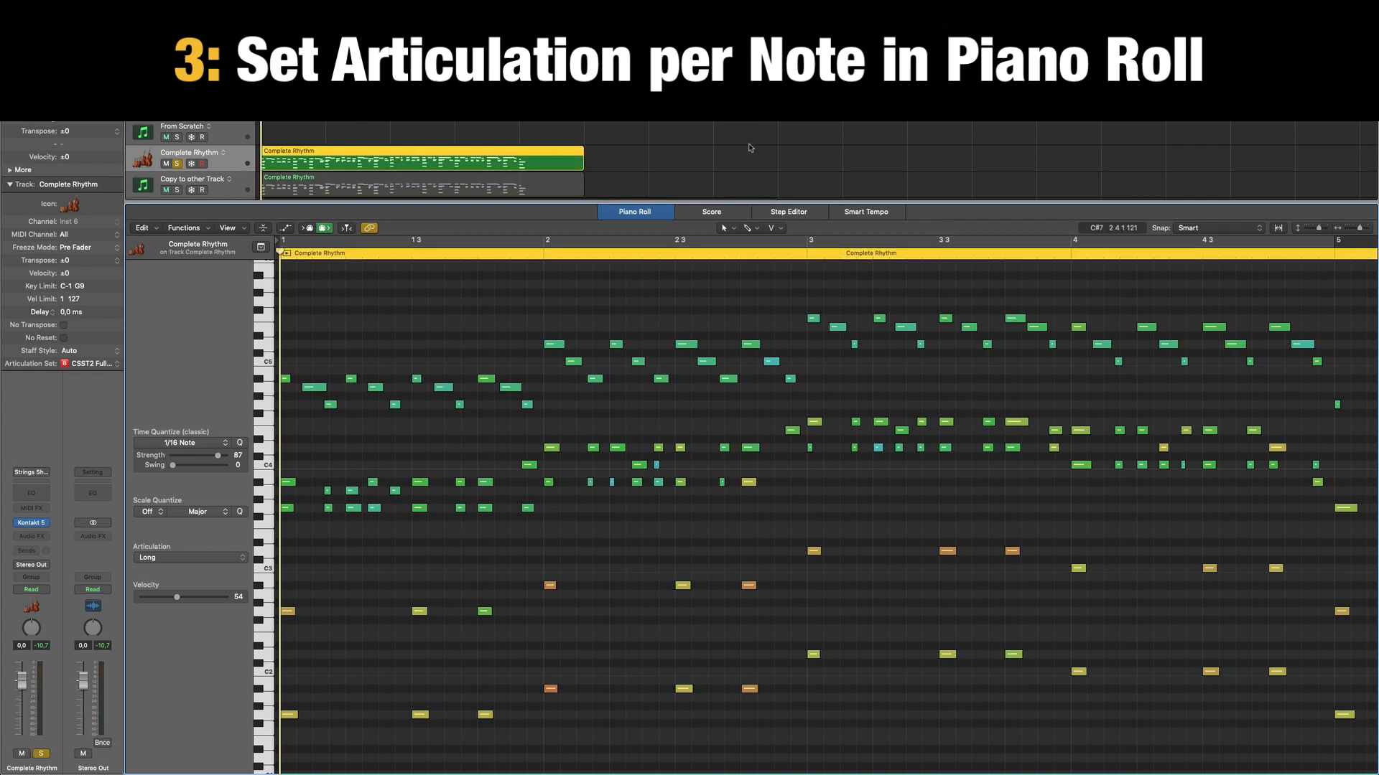
pyautogui.press('space')
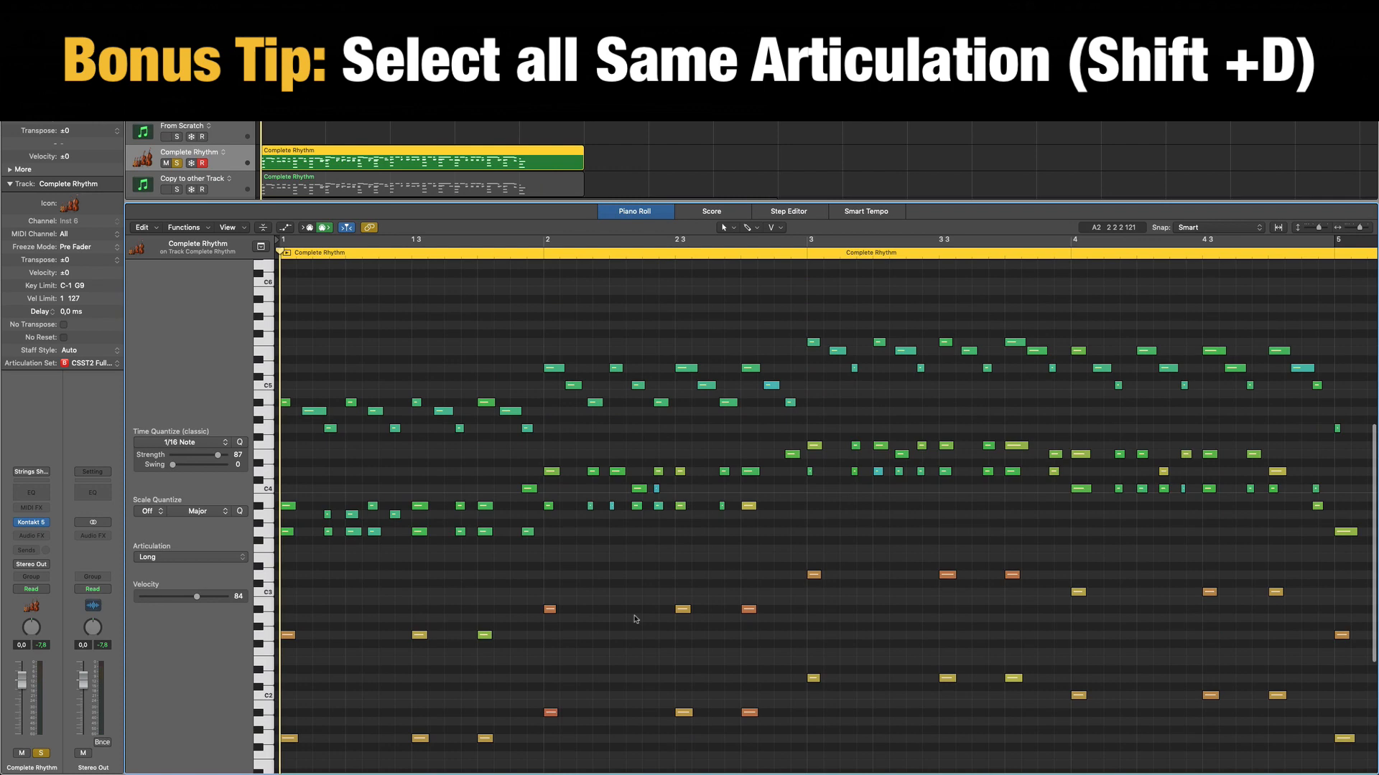
# Check the articulation of the first low note, marquee-select all the low notes, and briefly play the region.
pyautogui.scroll(-3, 635, 619)
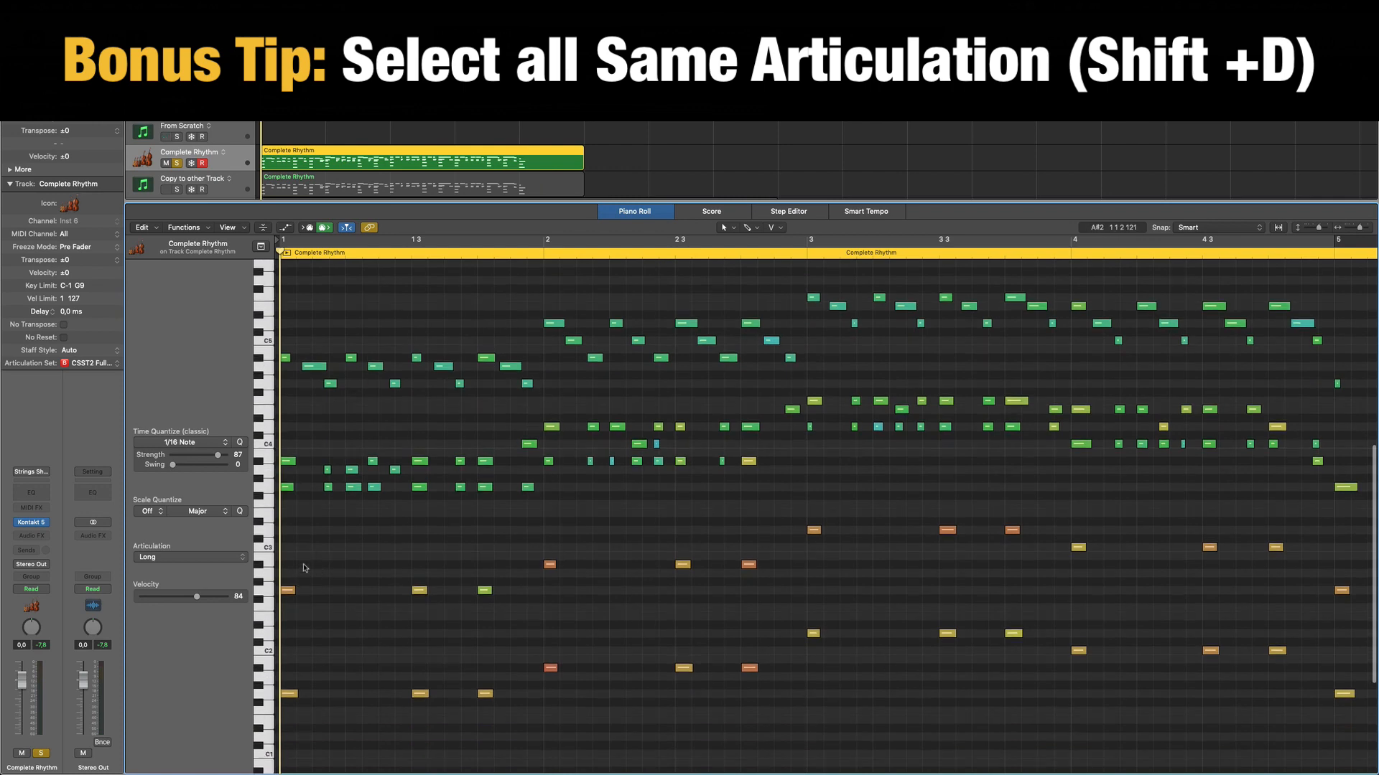
pyautogui.click(287, 590)
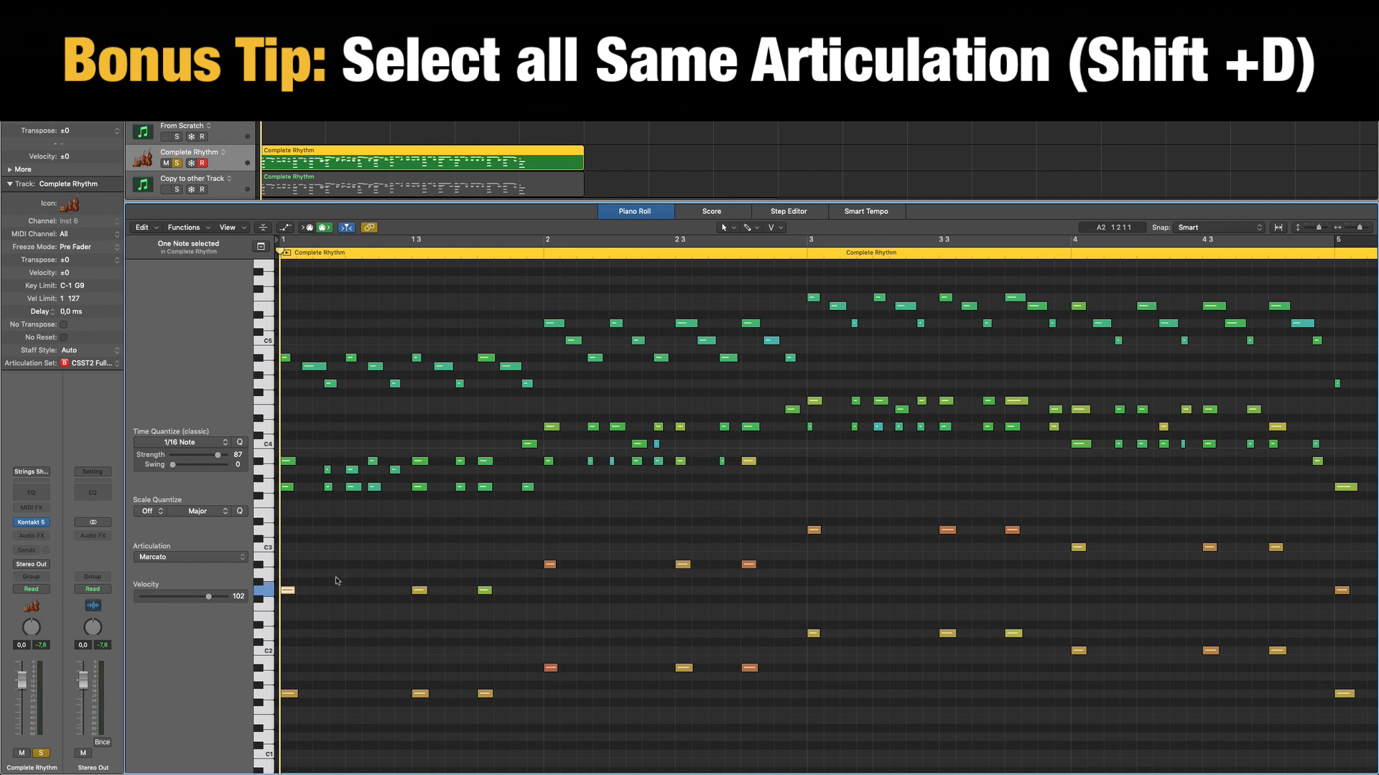
pyautogui.moveTo(1359, 732); pyautogui.dragTo(290, 529)
pyautogui.press('space')
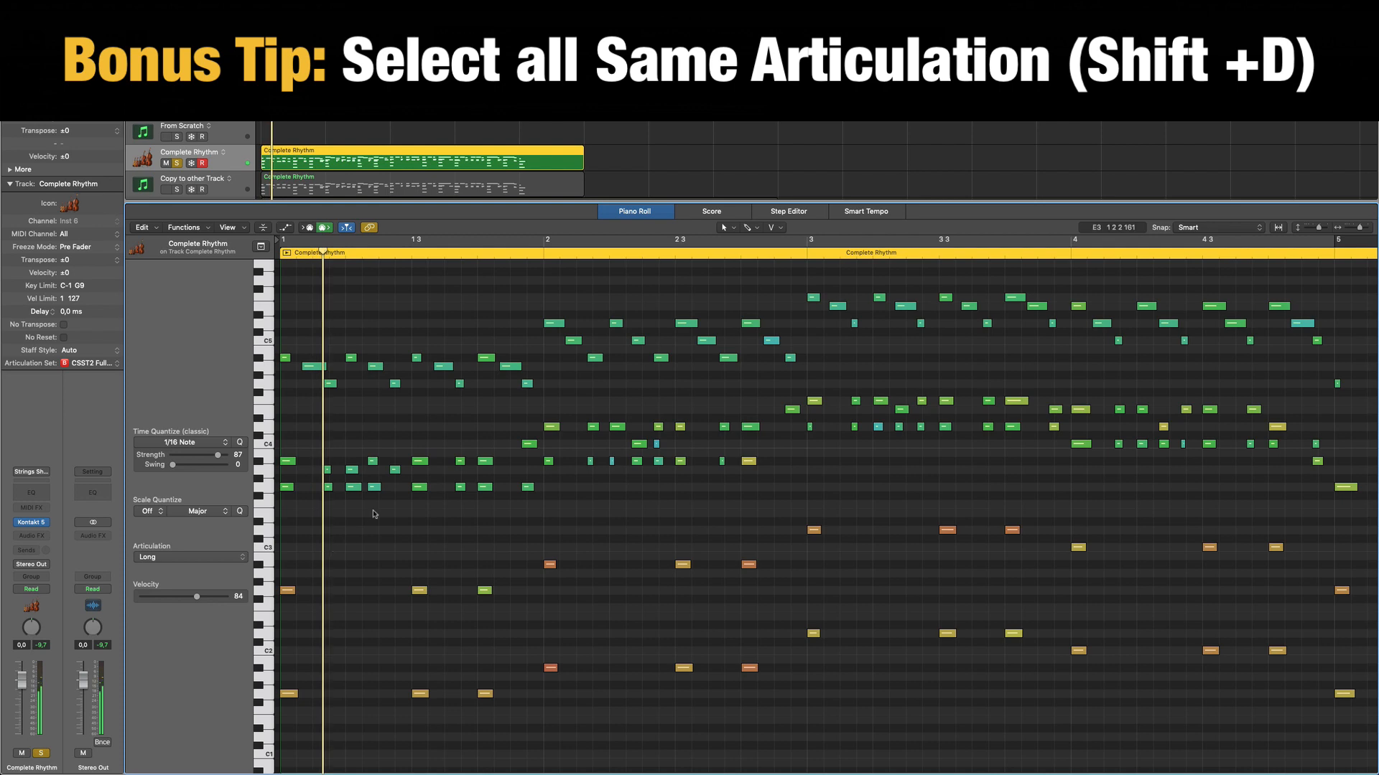
# Select all notes sharing the first low note's Marcato articulation, raise their velocity to 88 and deselect them.
pyautogui.click(288, 590)
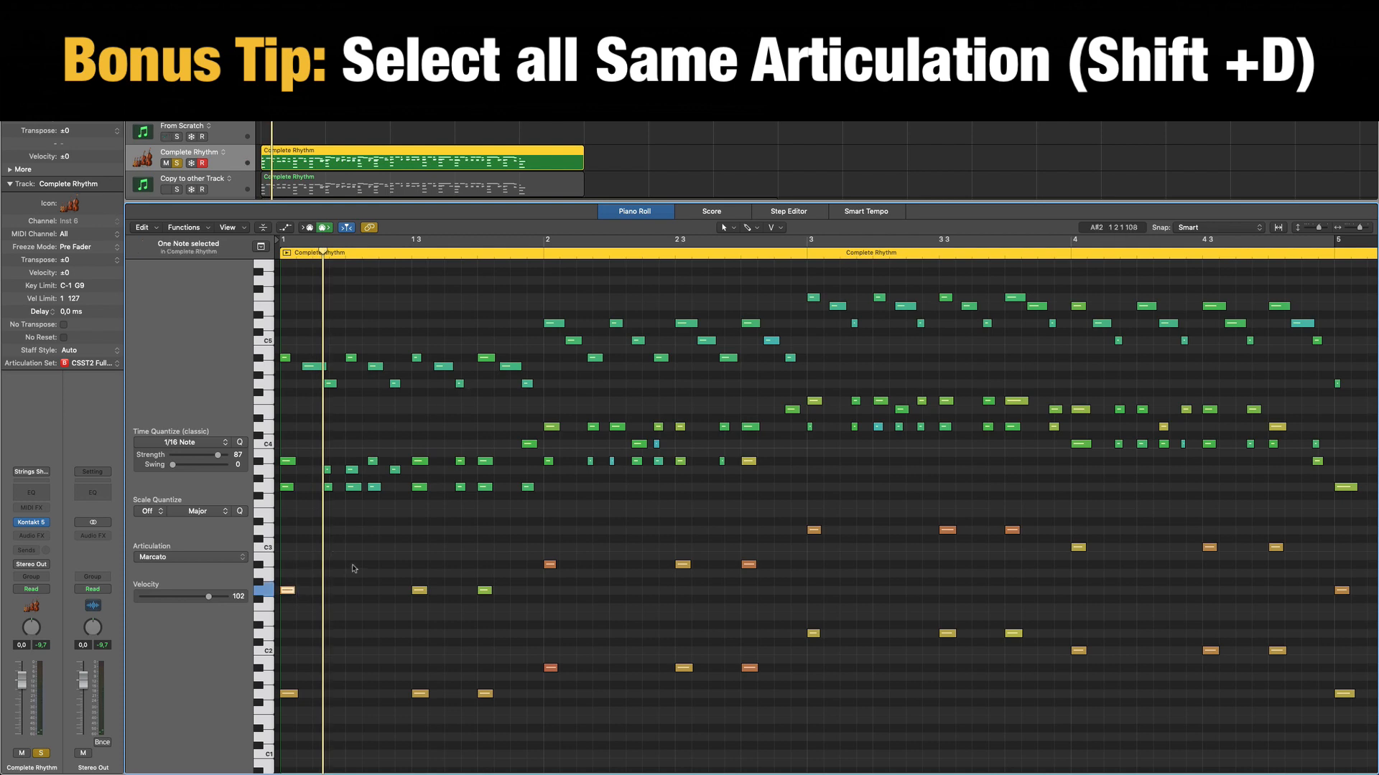
pyautogui.hotkey('shift', 'd')
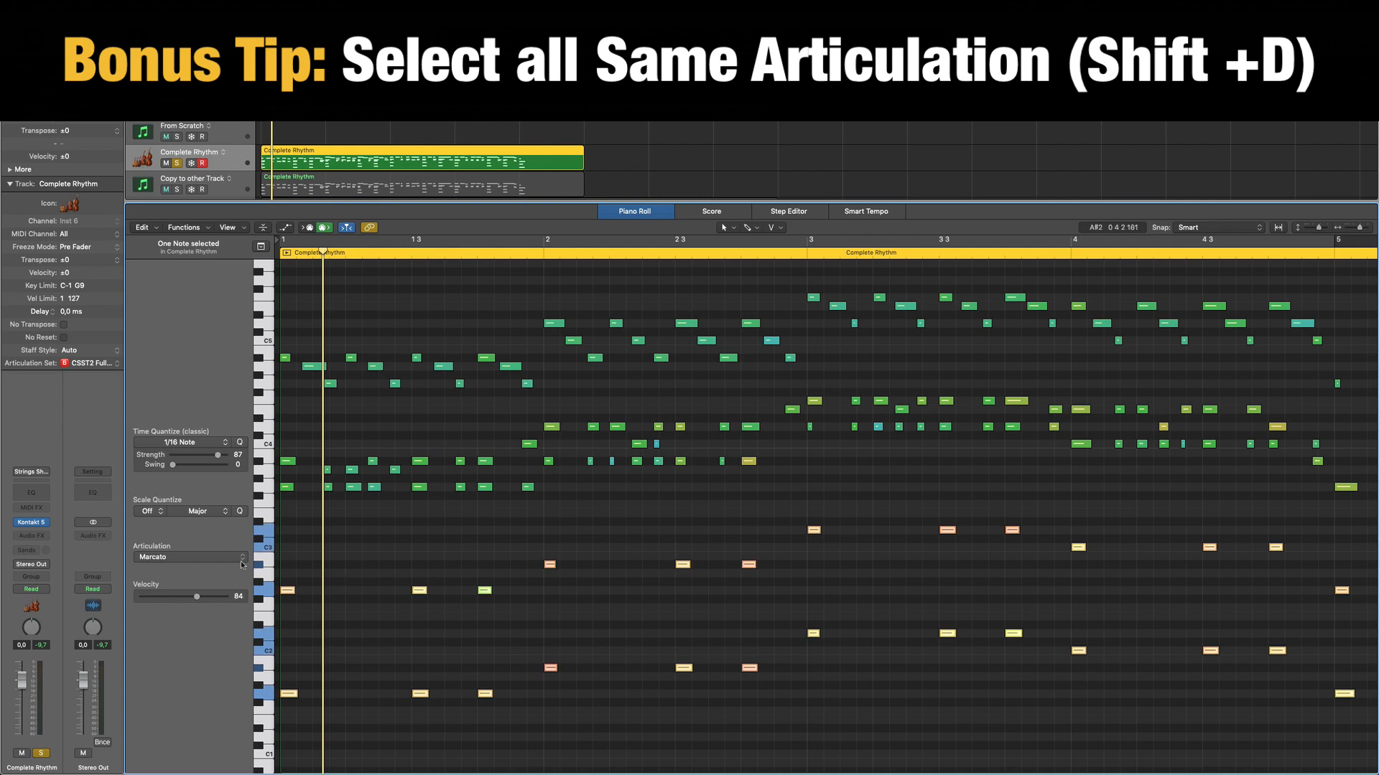
pyautogui.moveTo(197, 599); pyautogui.dragTo(202, 598)
pyautogui.click(346, 563)
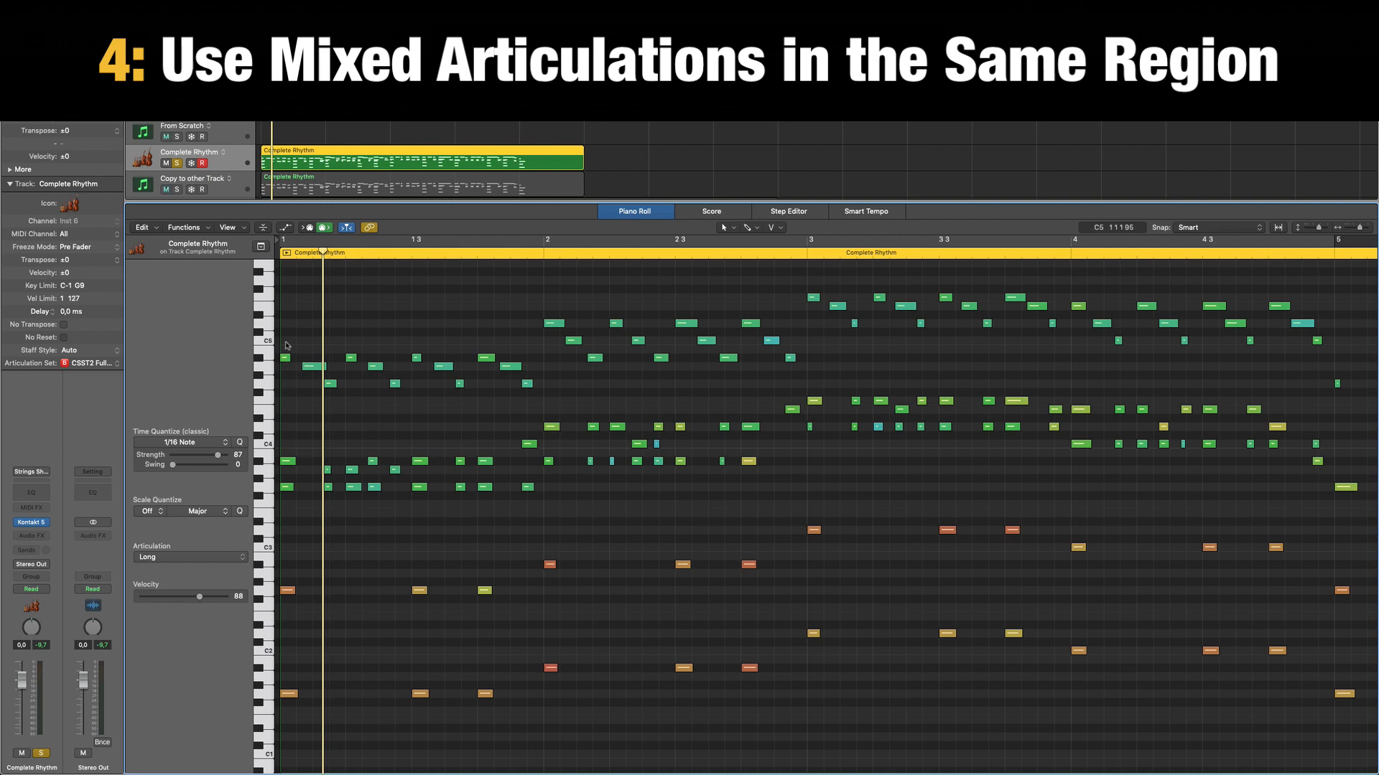
# Switch the solo from Complete Rhythm to Chords and open the Strings (Symphobia 1 - Longs) region in the Piano Roll.
pyautogui.press('p')
pyautogui.click(675, 245)
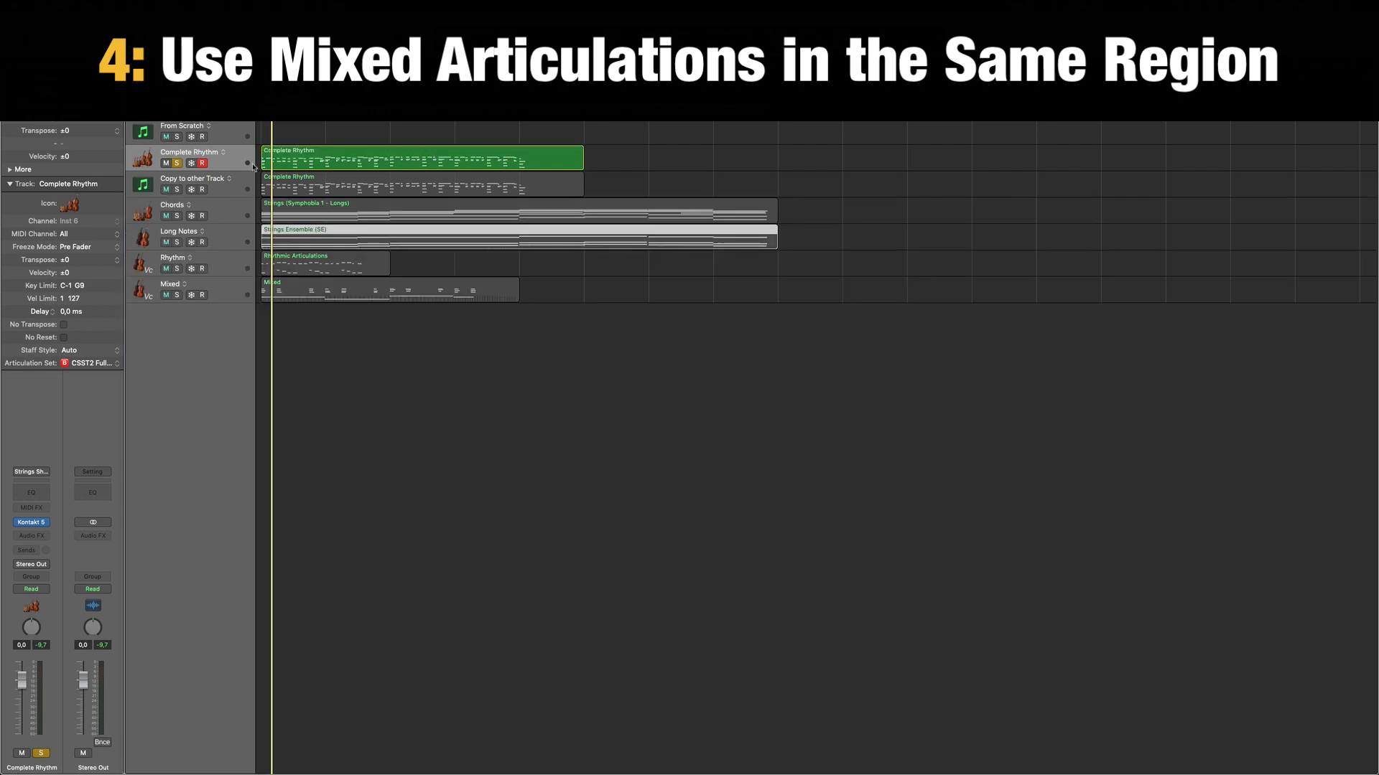
pyautogui.click(177, 163)
pyautogui.click(176, 217)
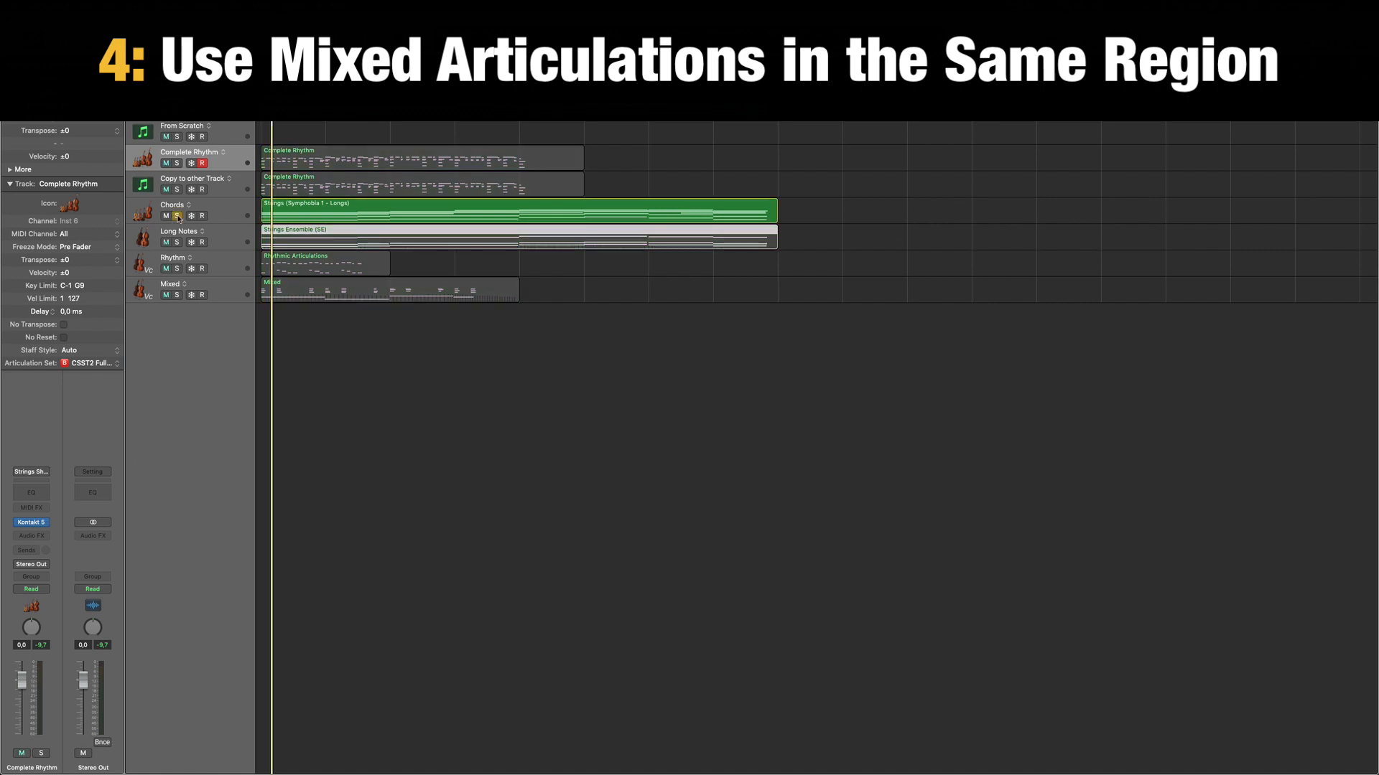
pyautogui.doubleClick(315, 219)
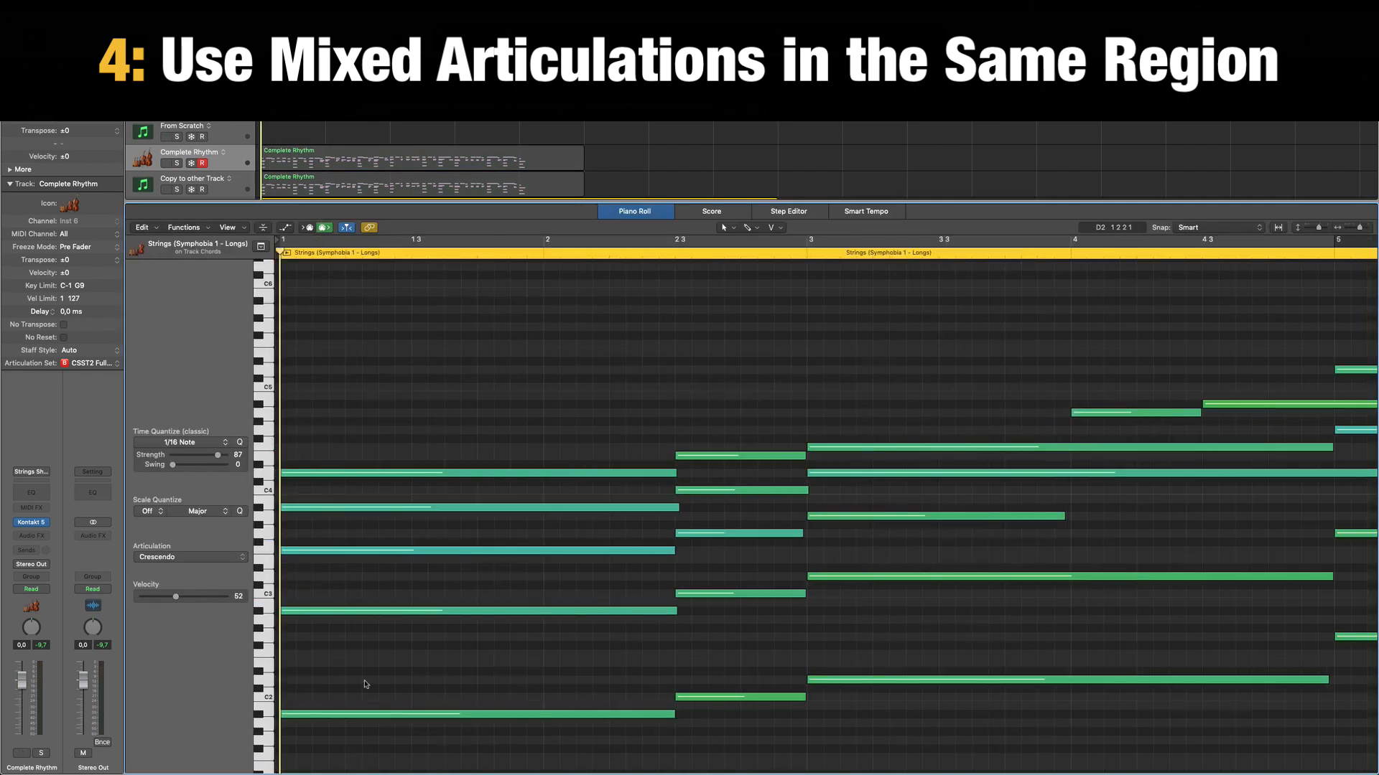
# Select the notes of the first chord one by one to check the articulation assigned to each.
pyautogui.click(363, 714)
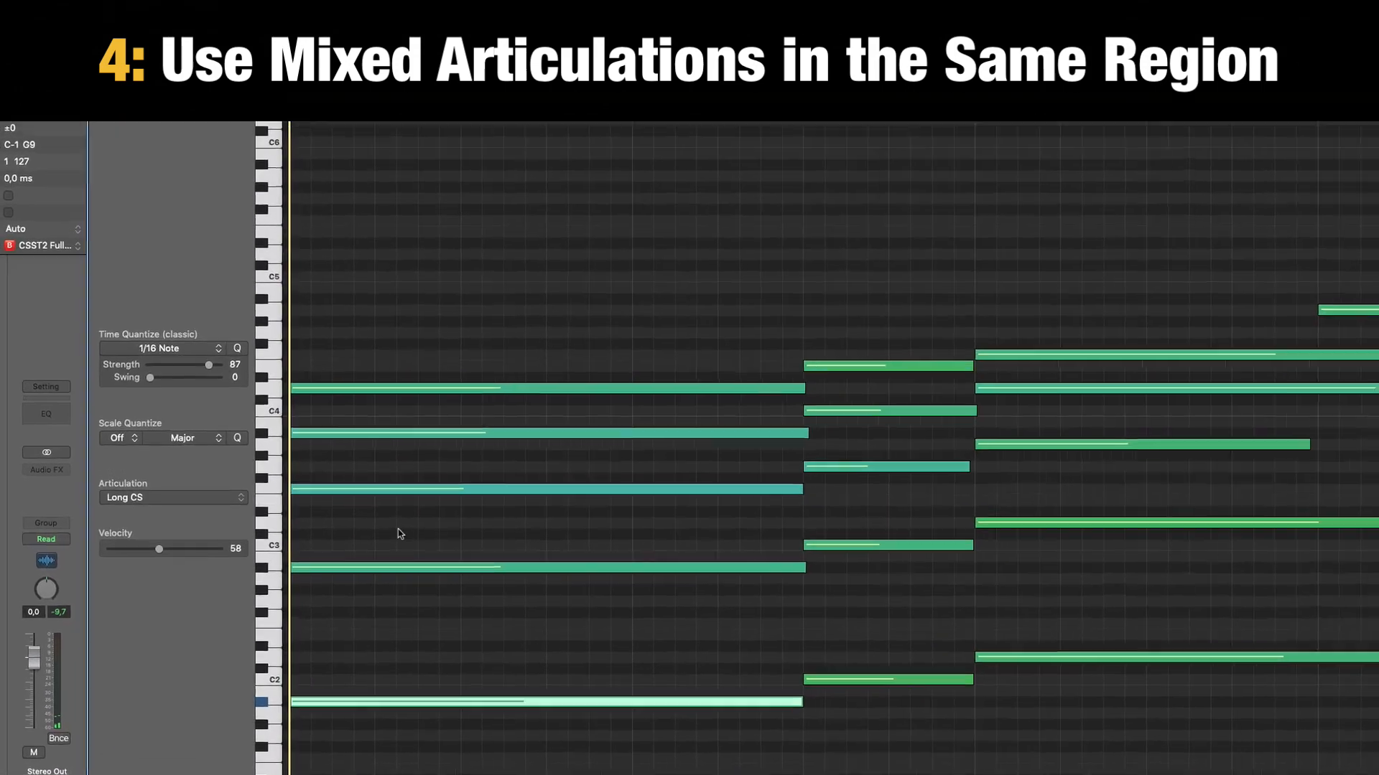
pyautogui.click(362, 610)
pyautogui.click(401, 442)
pyautogui.click(399, 423)
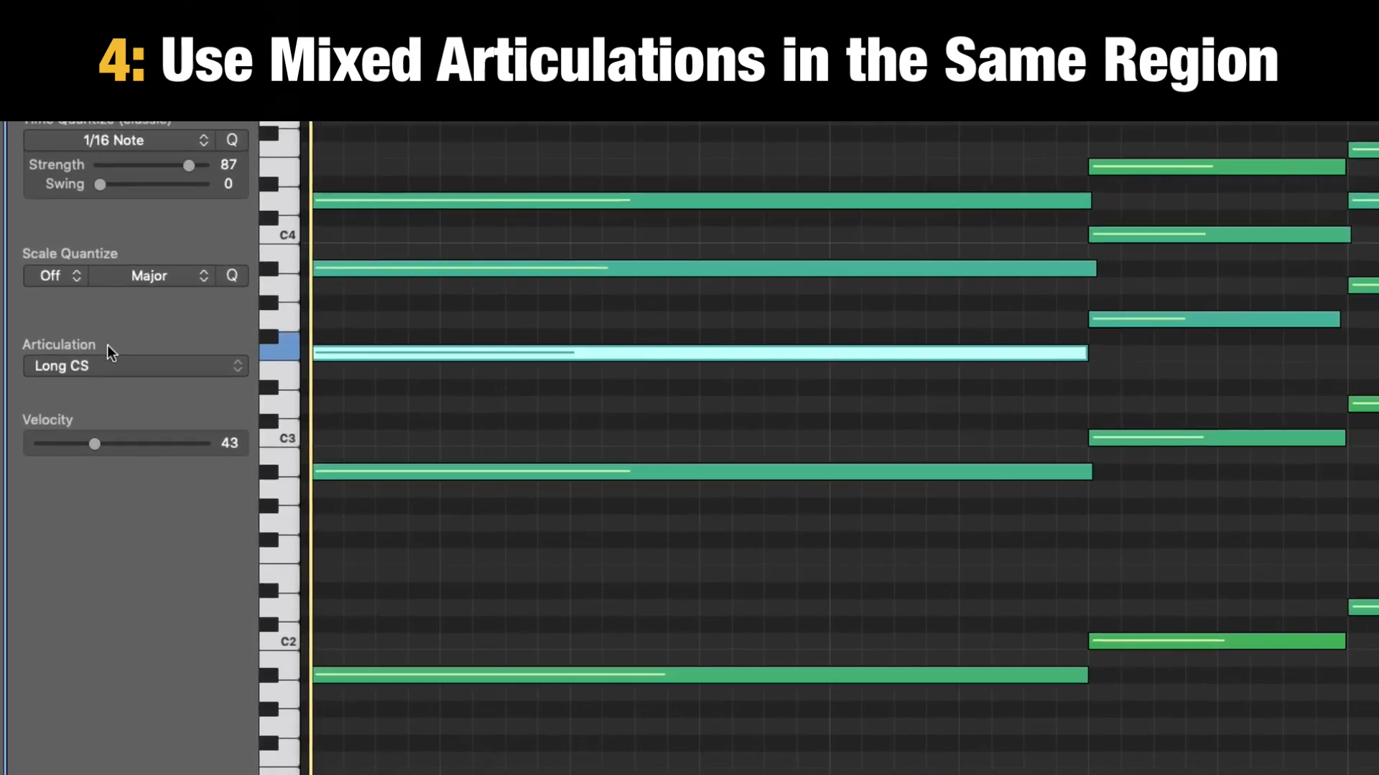
pyautogui.click(385, 354)
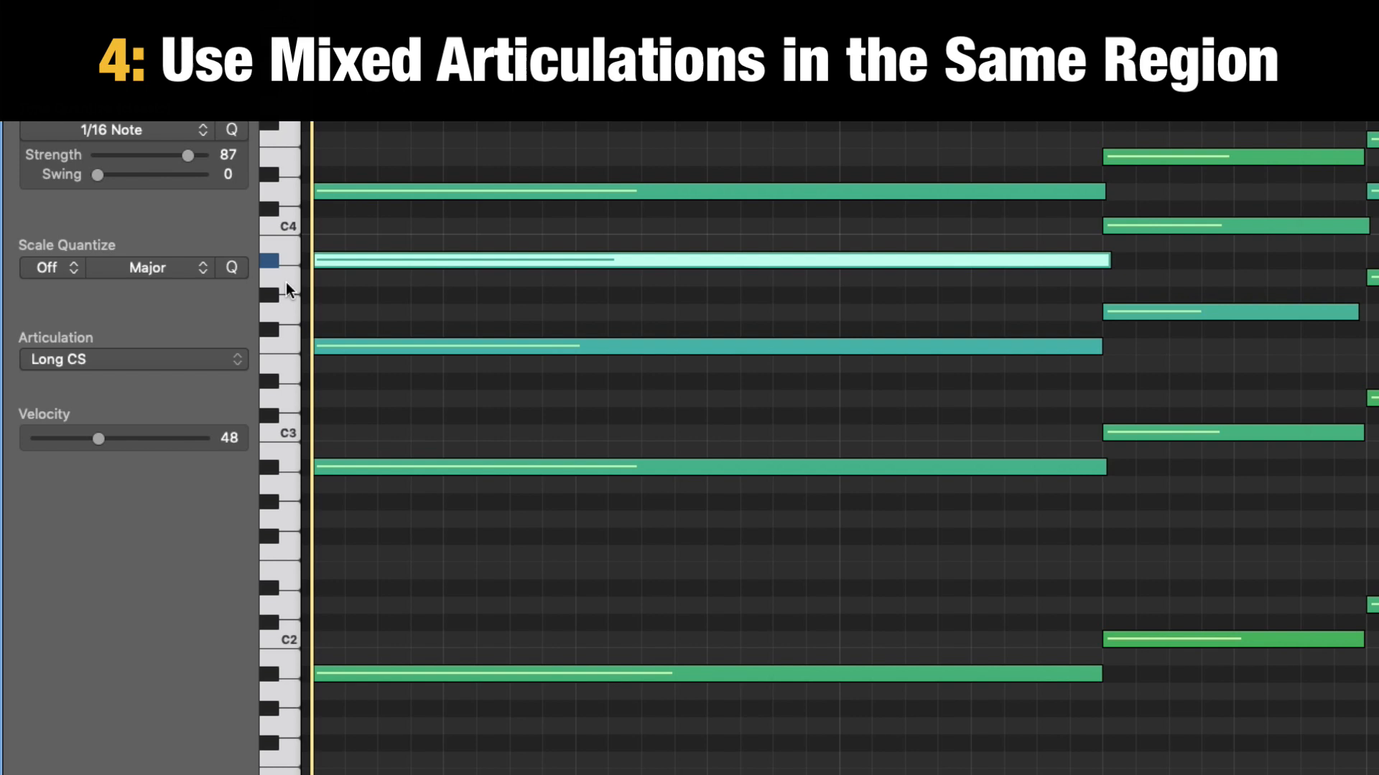
pyautogui.moveTo(523, 130); pyautogui.dragTo(494, 220)
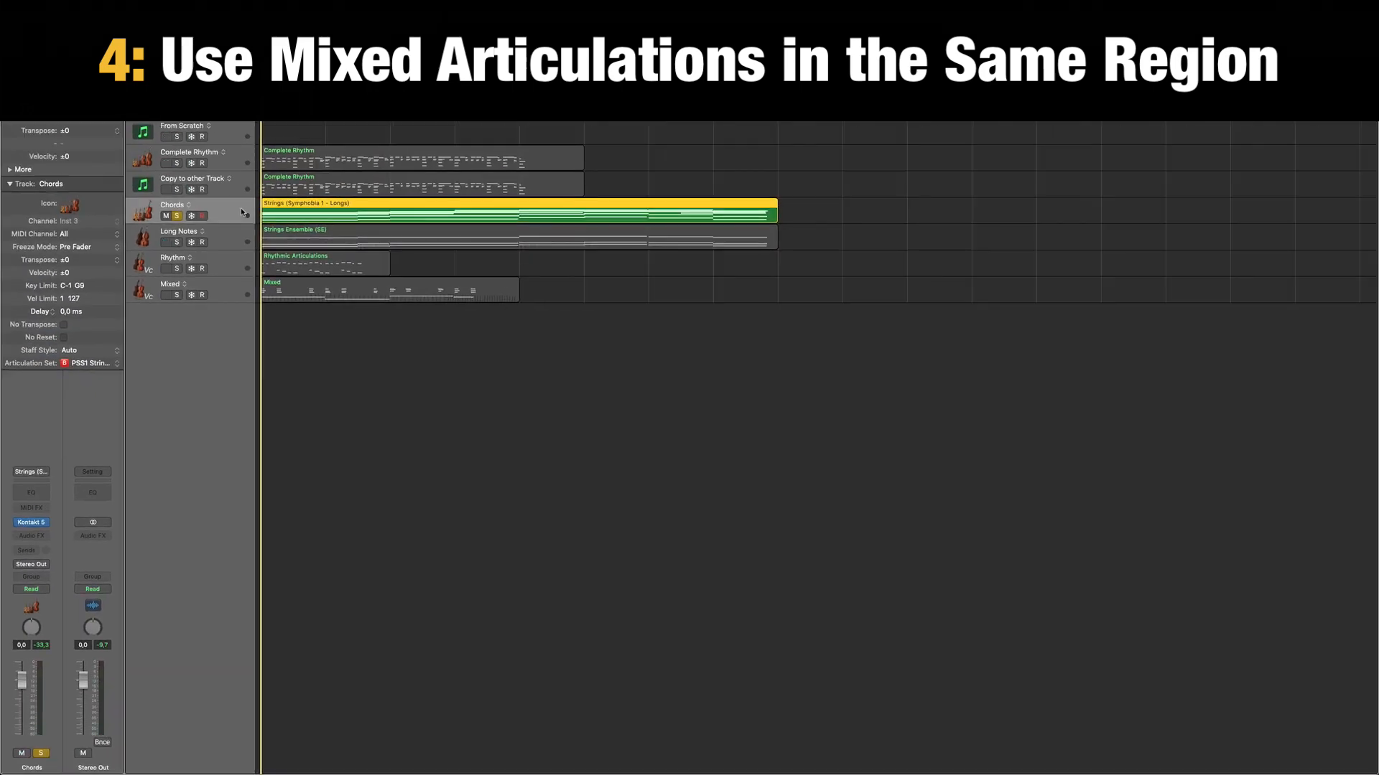
# Play the Chords track's strings region in the Piano Roll, then stop and return the playhead to the start.
pyautogui.press('p')
pyautogui.press('space')
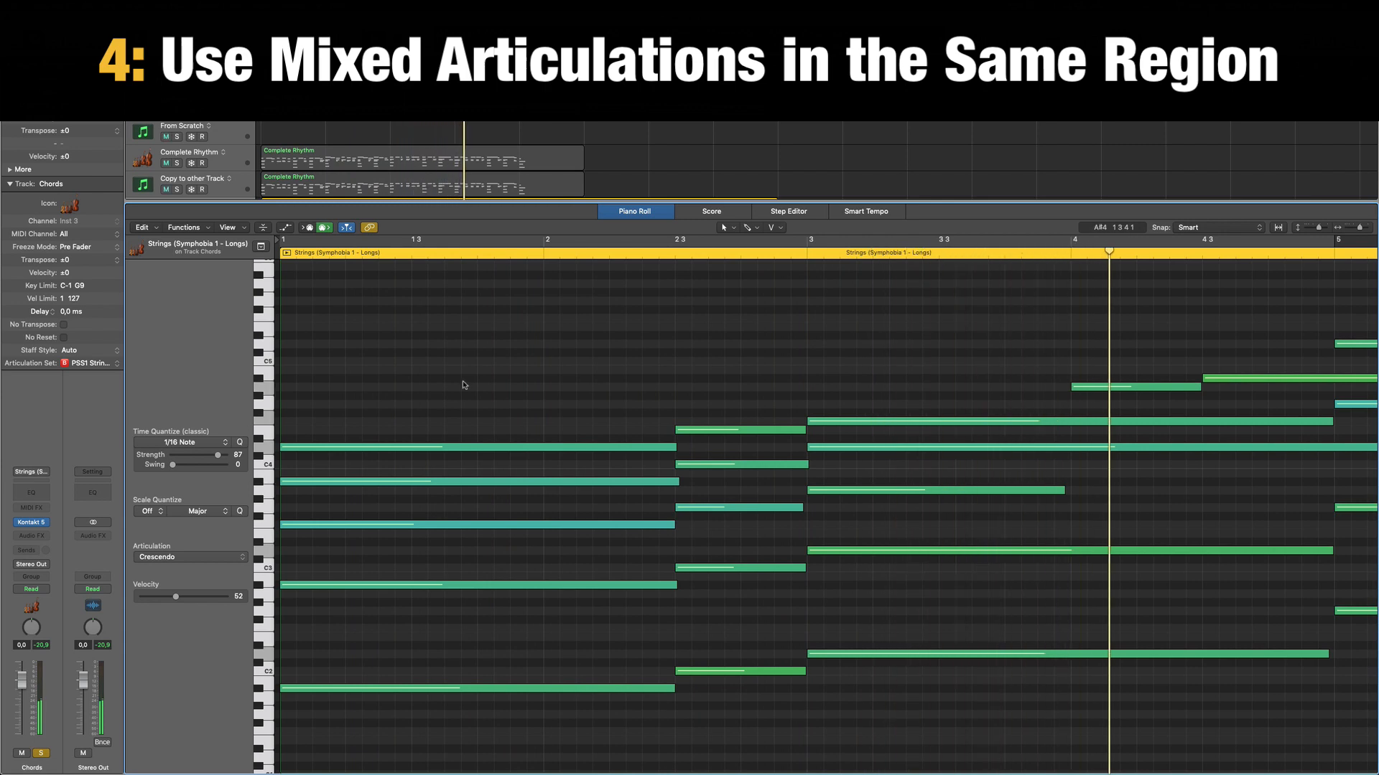
pyautogui.press('space')
pyautogui.press('Return')
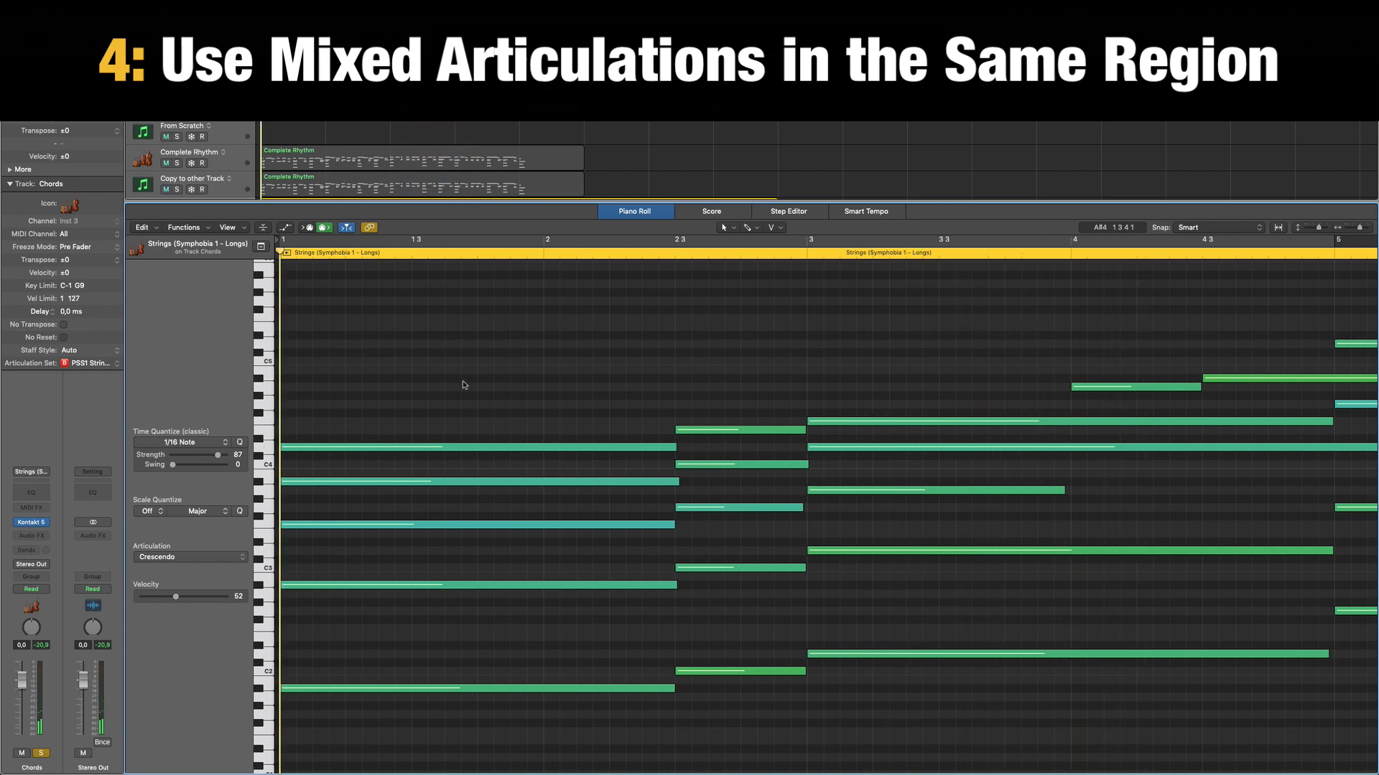
# Close the Piano Roll, reopen the Chords region in it and view the lower key range.
pyautogui.press('e')
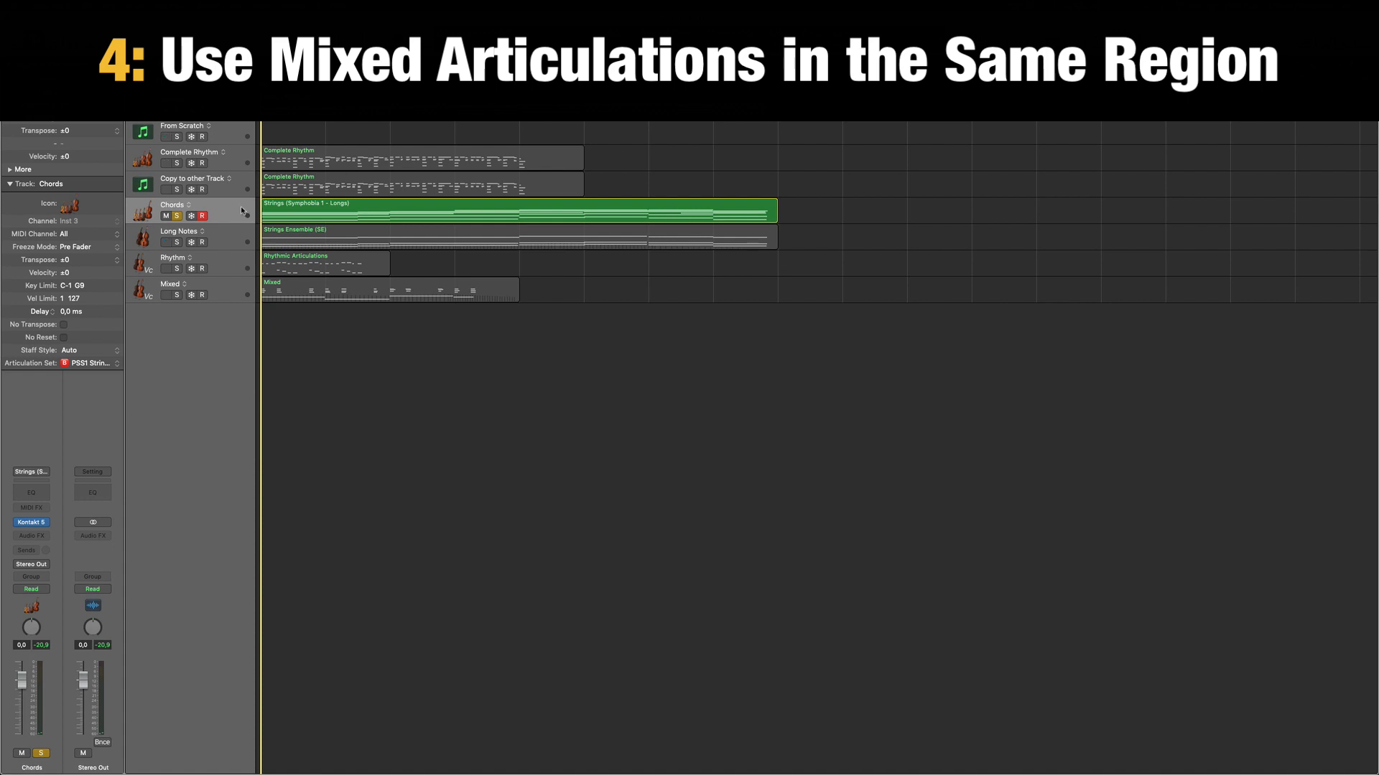
pyautogui.click(242, 208)
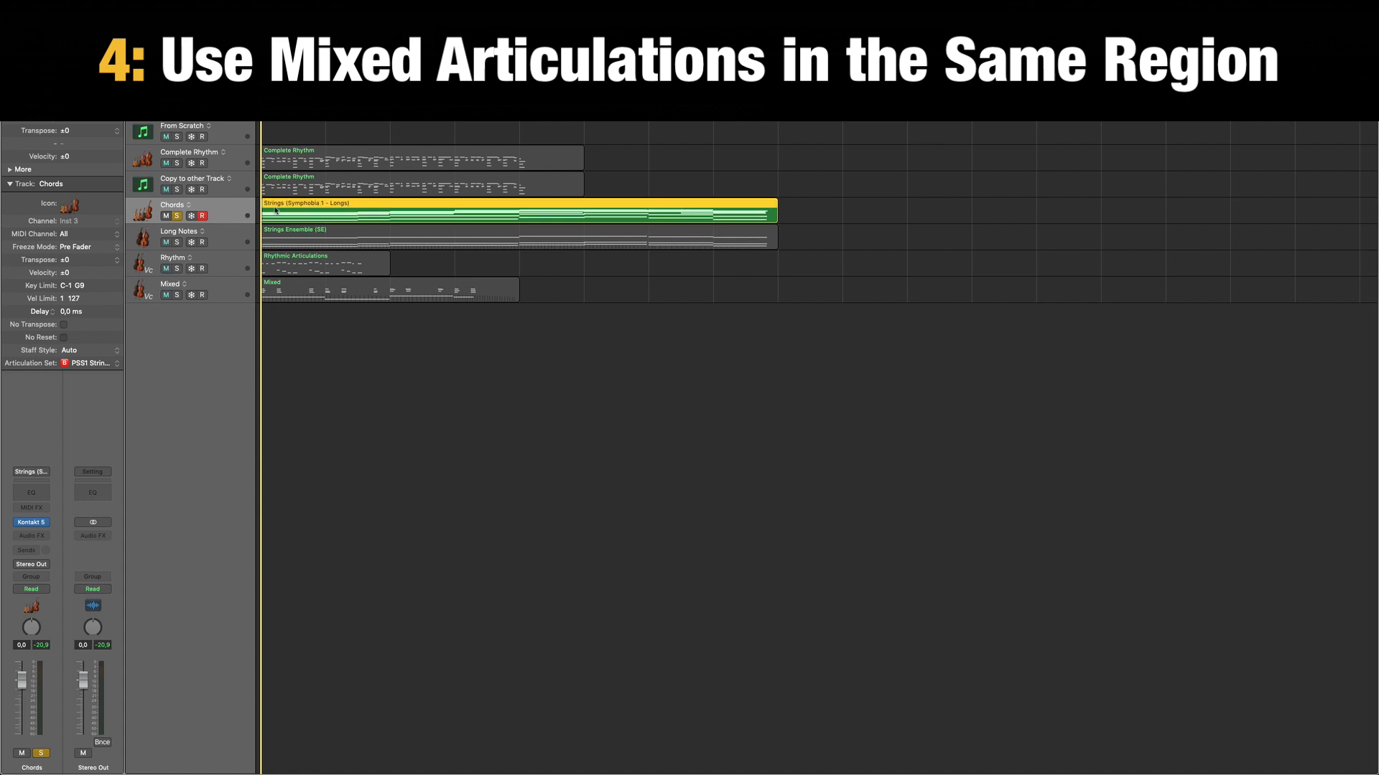
pyautogui.doubleClick(275, 210)
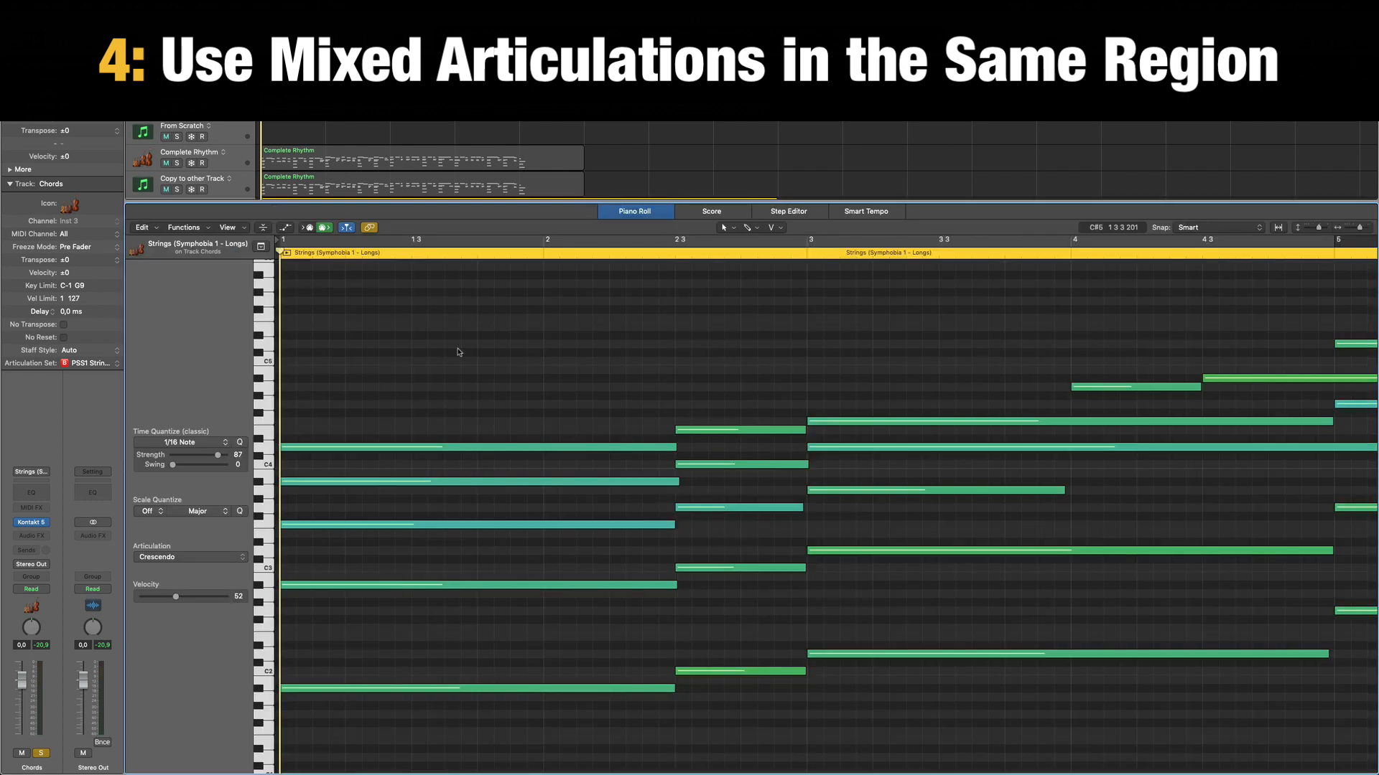
pyautogui.scroll(-5, 293, 745)
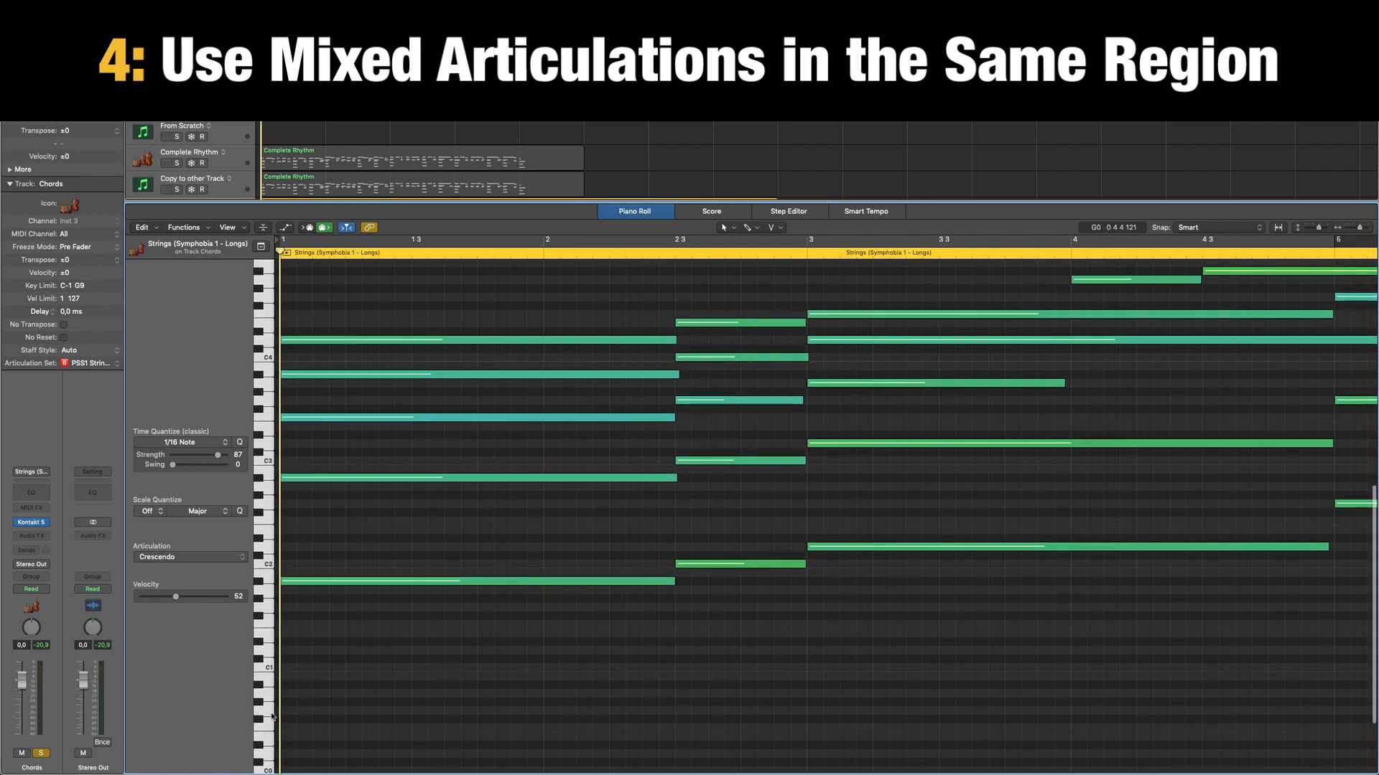
# Review the notes across the key range of the Chords region, selecting individual first-chord notes to read their articulations.
pyautogui.scroll(2, 406, 476)
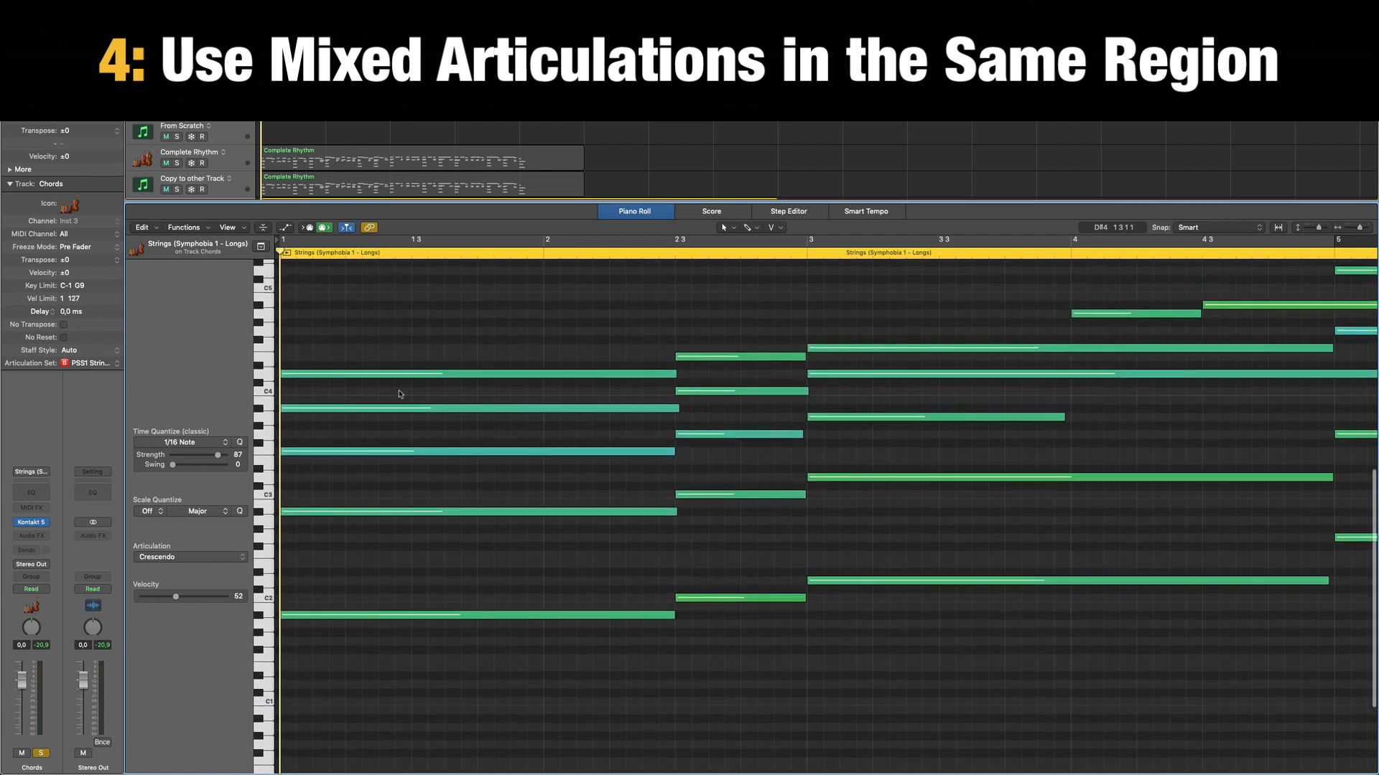
pyautogui.moveTo(349, 694); pyautogui.dragTo(431, 610)
pyautogui.click(451, 717)
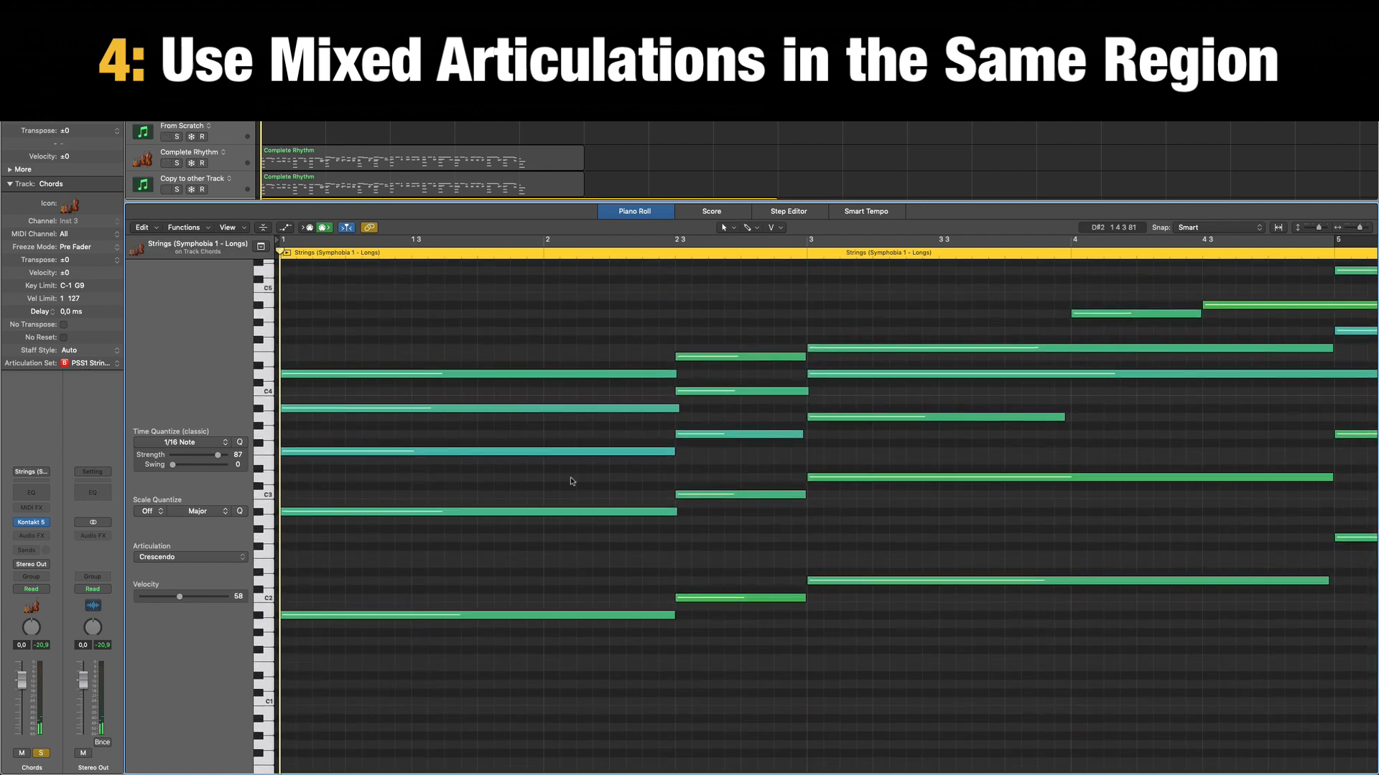
pyautogui.scroll(-2, 607, 487)
pyautogui.scroll(2, 605, 580)
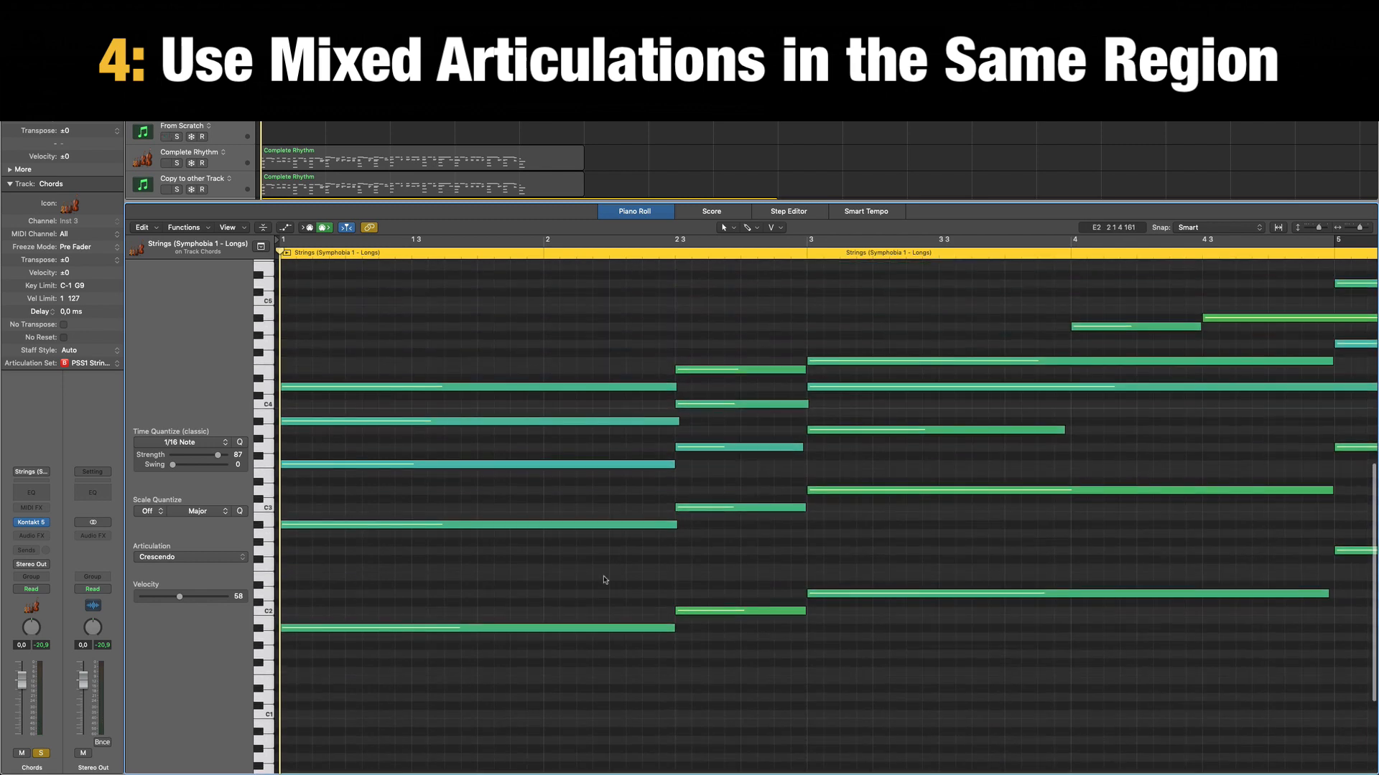
pyautogui.scroll(-2, 506, 606)
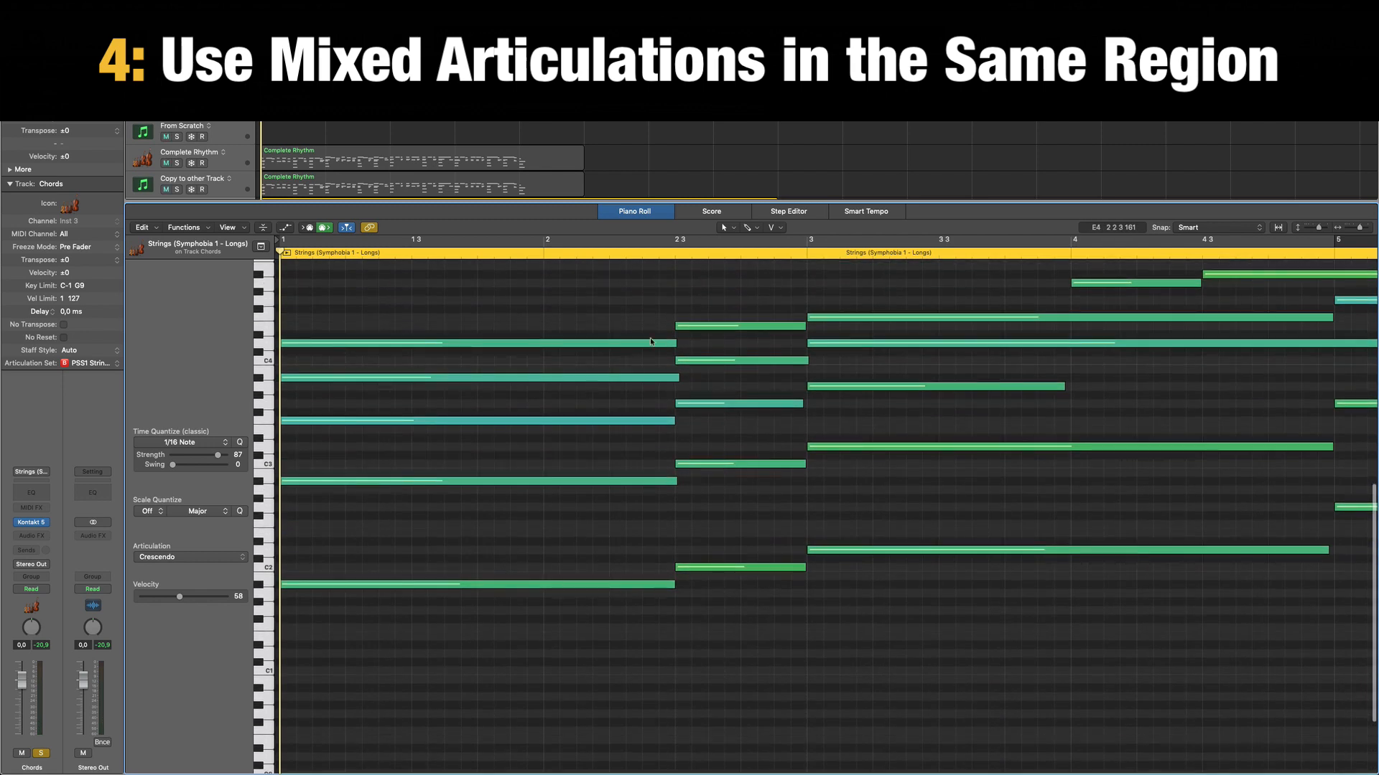
pyautogui.scroll(-2, 659, 563)
pyautogui.scroll(-2, 344, 666)
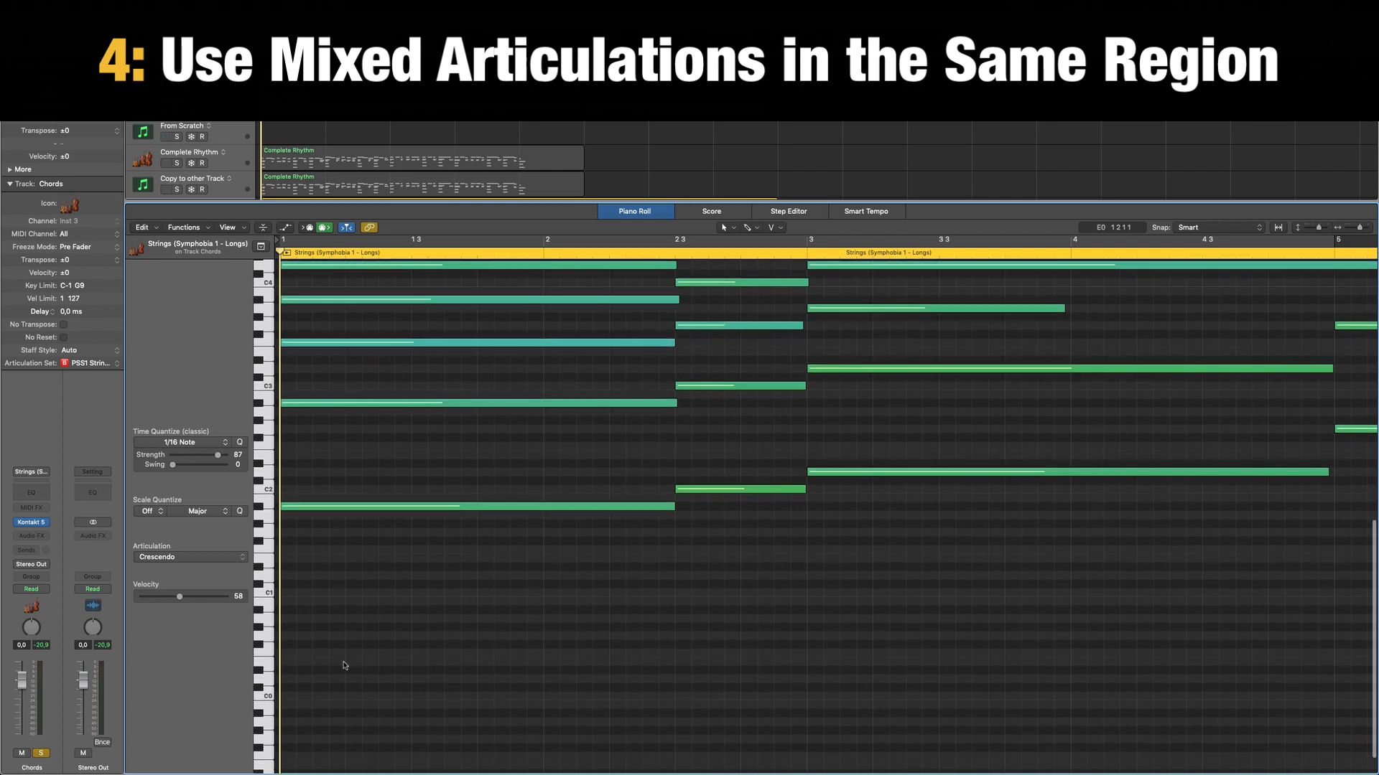
pyautogui.scroll(7, 309, 658)
pyautogui.click(435, 396)
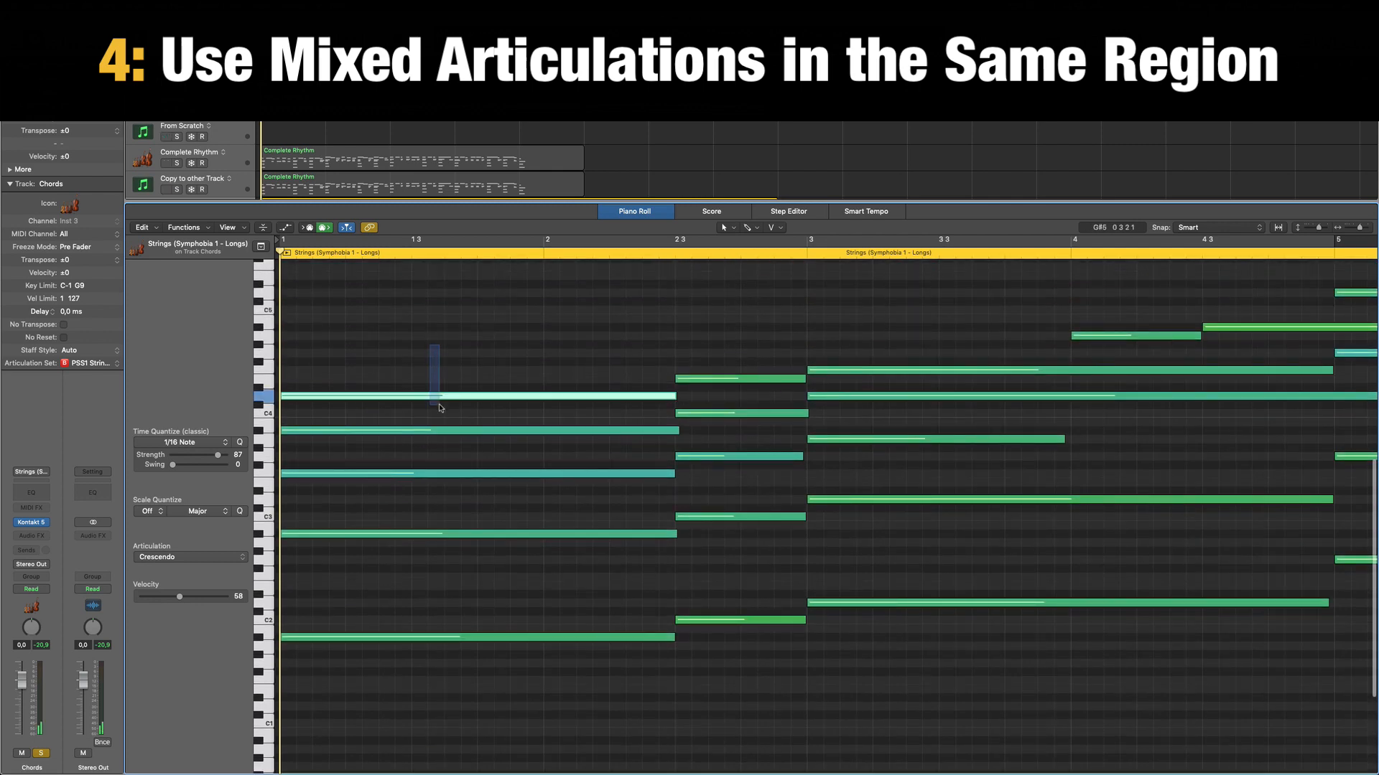
pyautogui.click(447, 473)
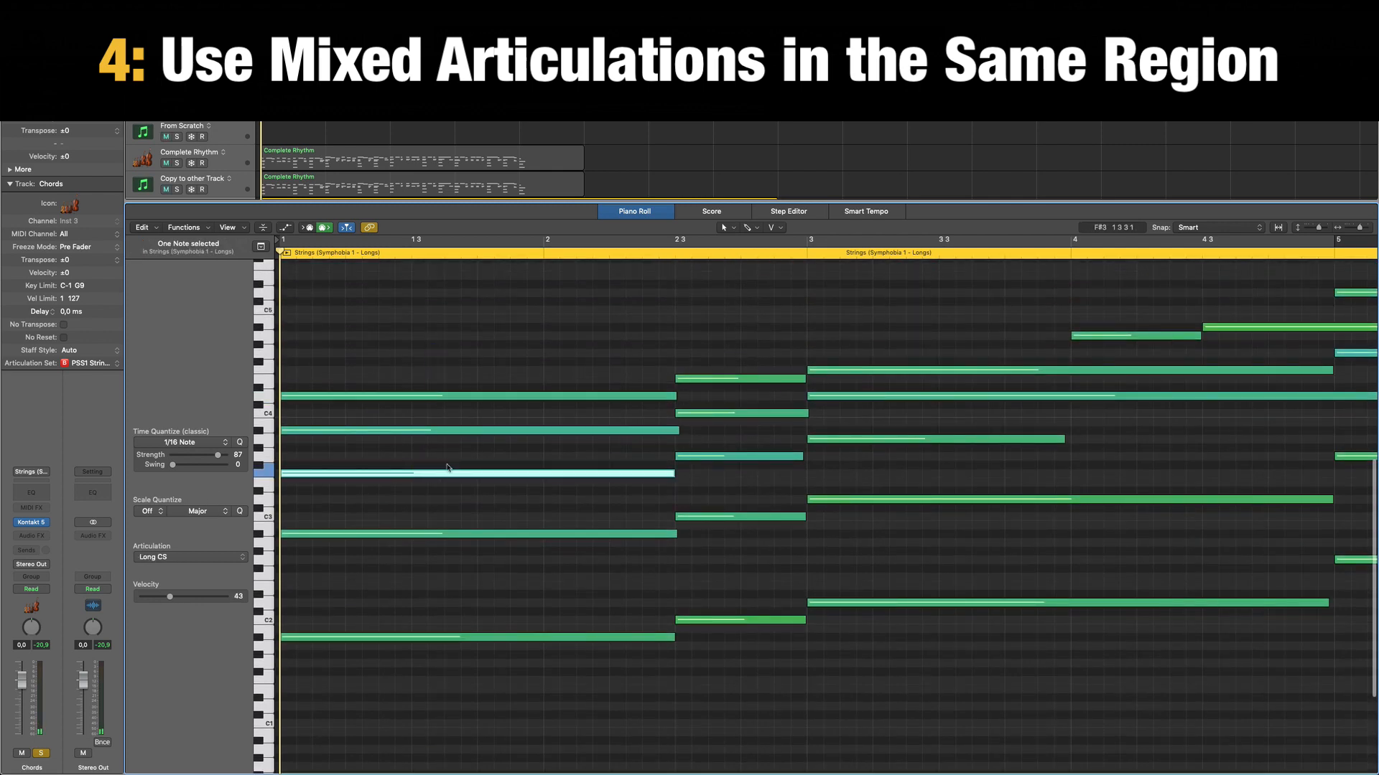
pyautogui.click(450, 500)
# Switch the solo from Chords to Long Notes and open the Strings Ensemble (SE) region in the Piano Roll.
pyautogui.press('p')
pyautogui.click(382, 422)
pyautogui.press('s')
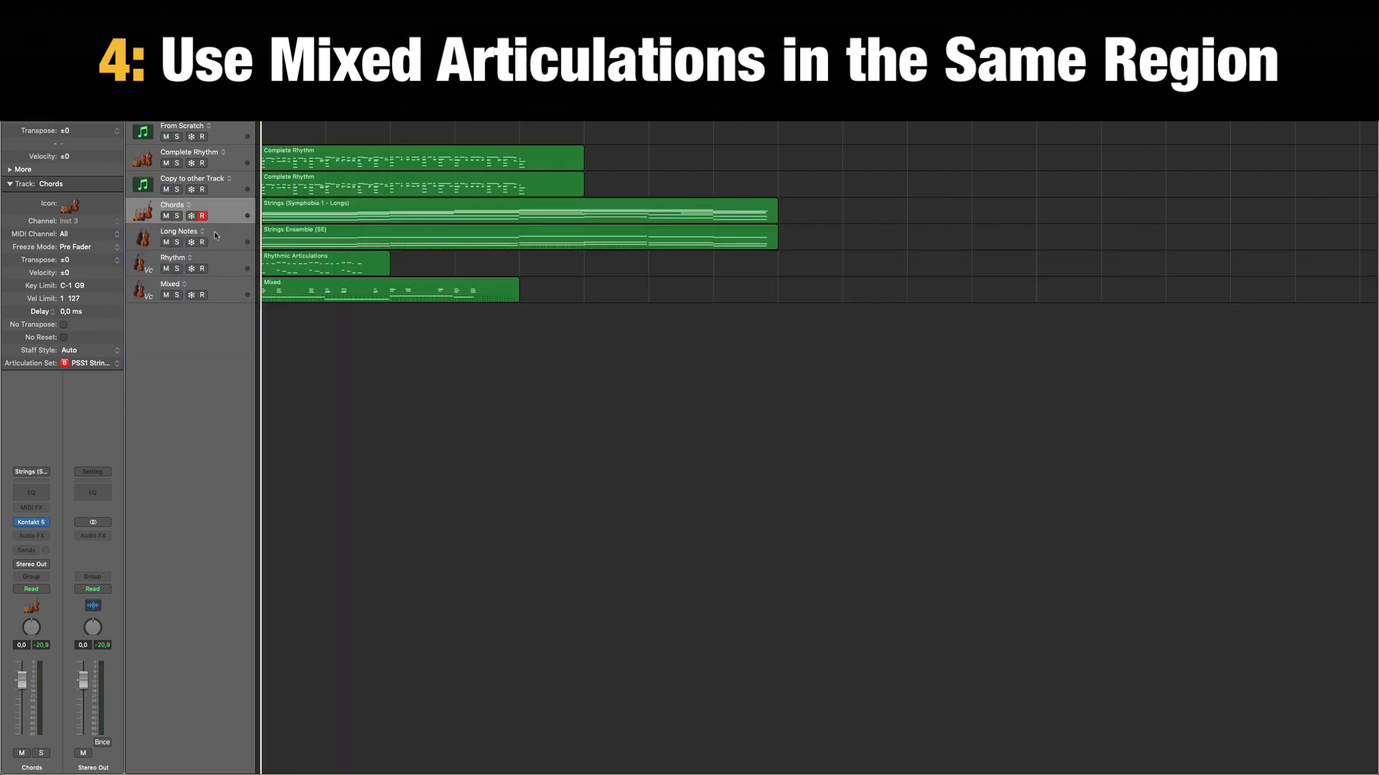
pyautogui.click(225, 236)
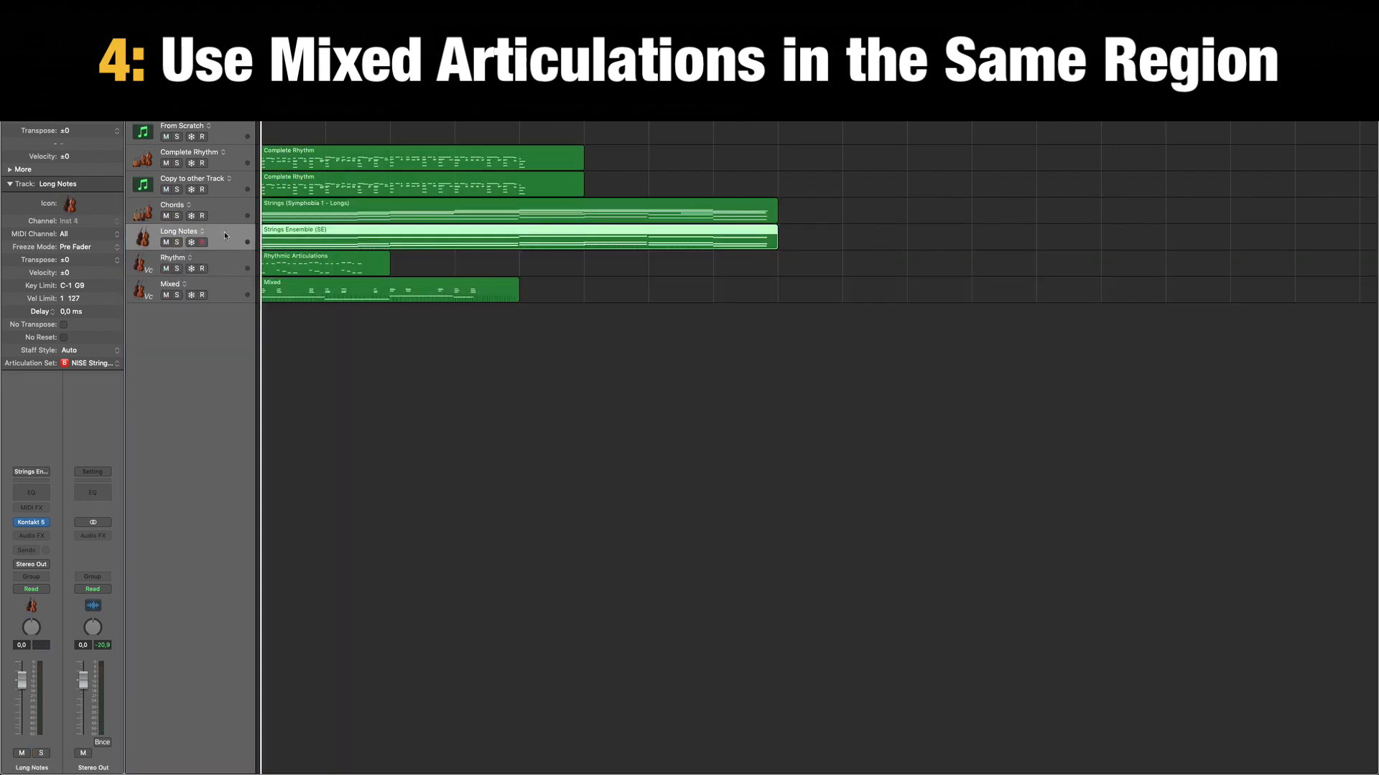
pyautogui.doubleClick(325, 239)
pyautogui.press('p')
pyautogui.press('s')
pyautogui.press('p')
# Select the three octave notes at the start of the Strings Ensemble region one by one to check their articulations.
pyautogui.click(435, 708)
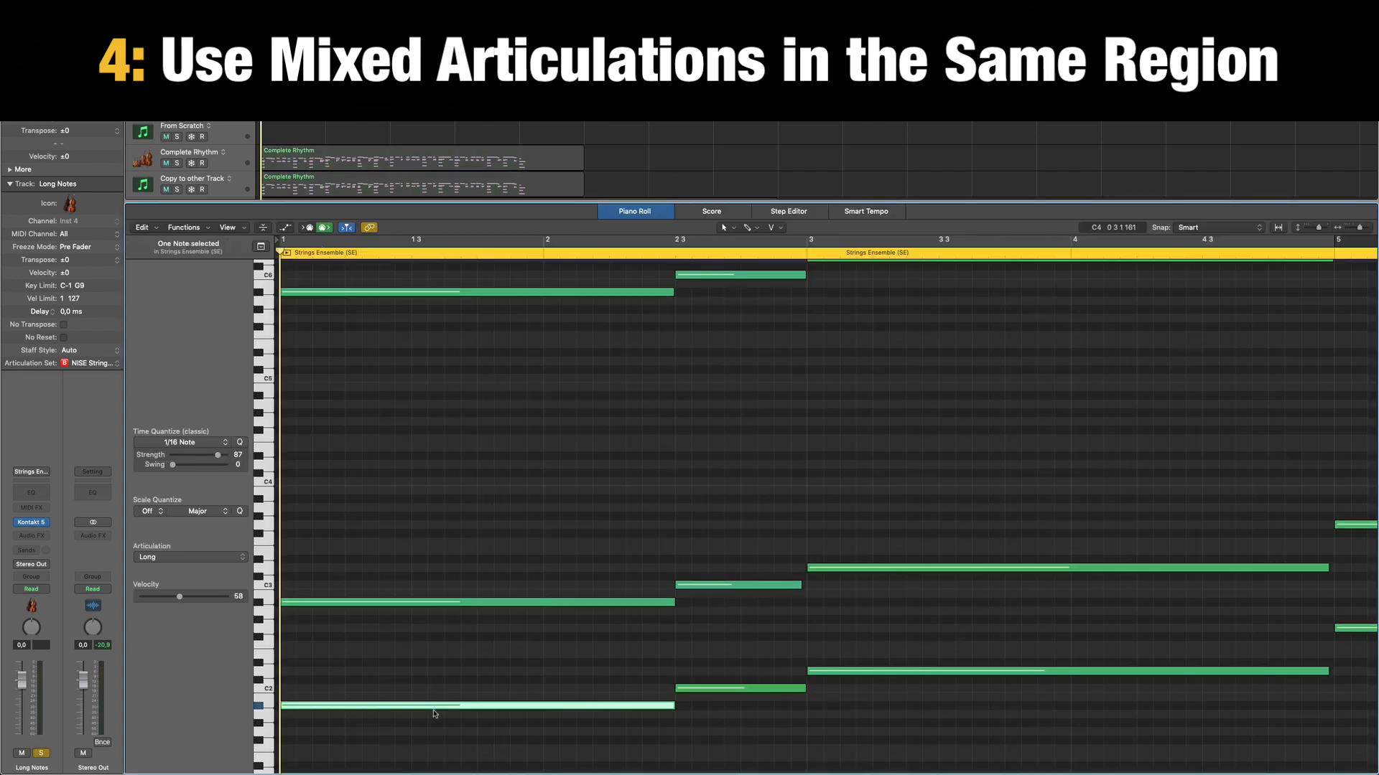
pyautogui.press('Right')
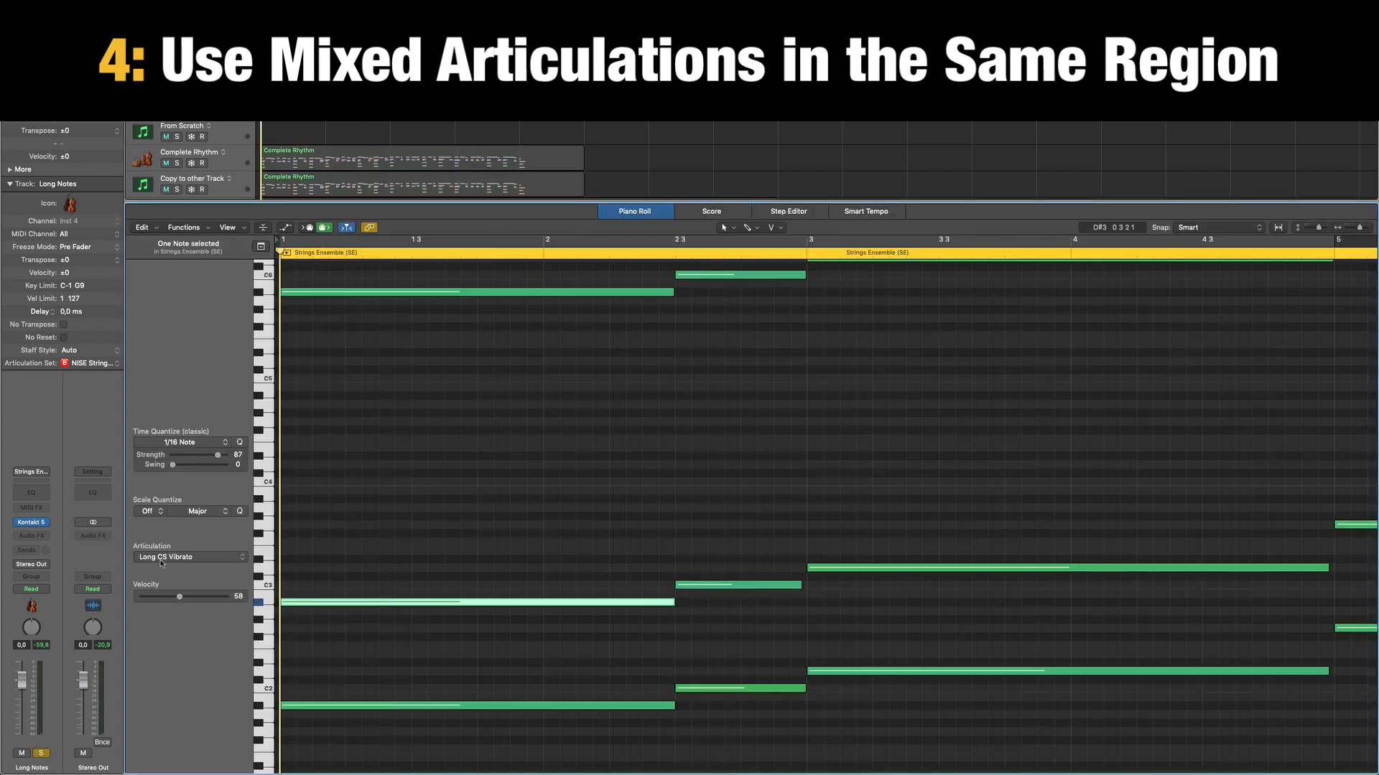
pyautogui.click(446, 554)
pyautogui.scroll(3, 454, 556)
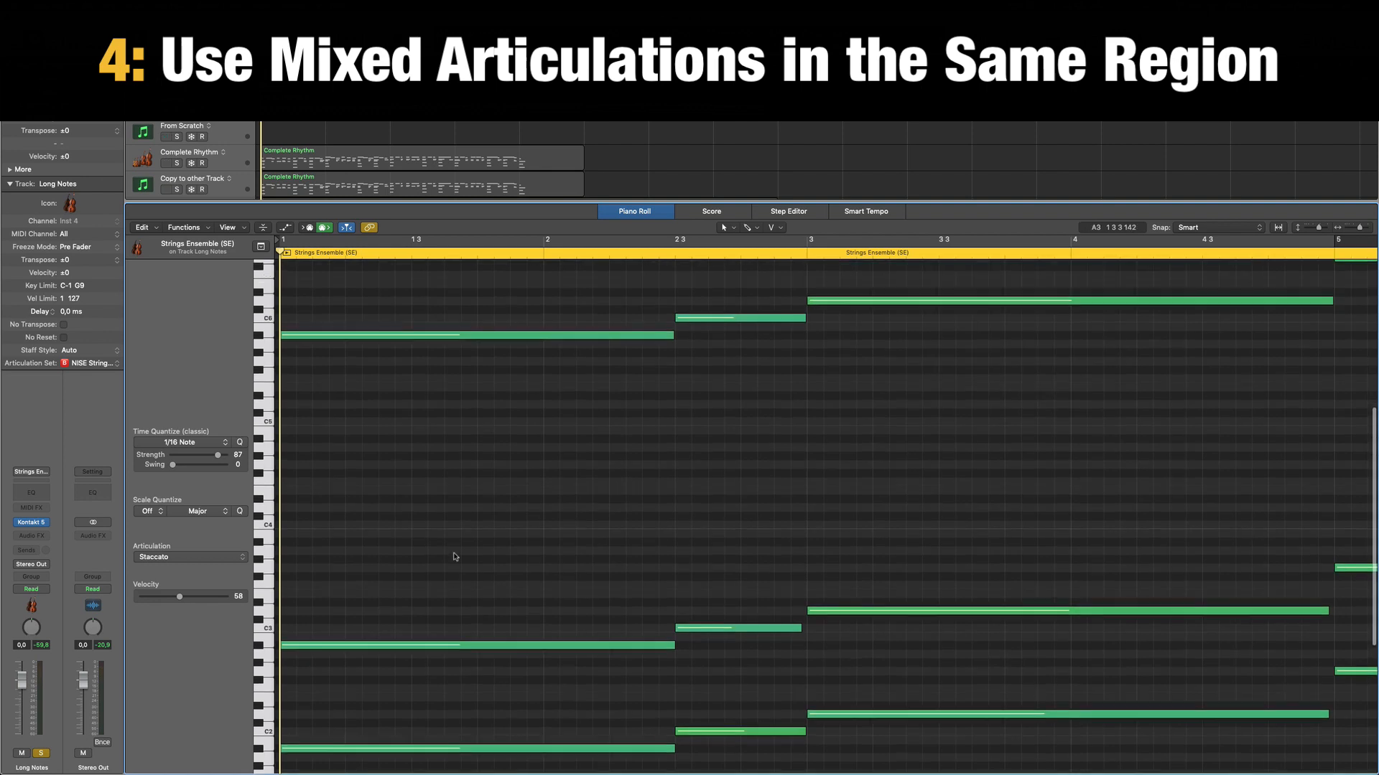
pyautogui.scroll(3, 453, 556)
pyautogui.click(365, 376)
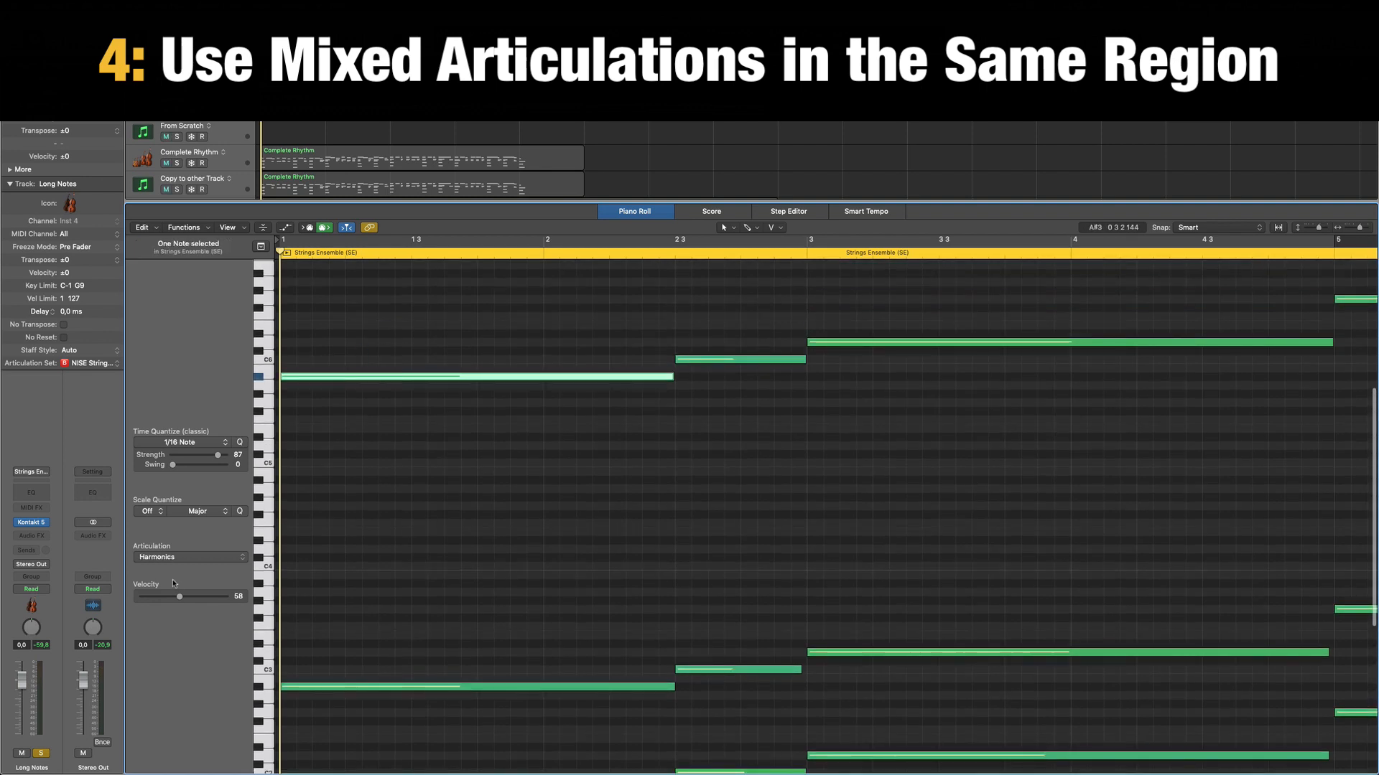
pyautogui.scroll(-3, 483, 547)
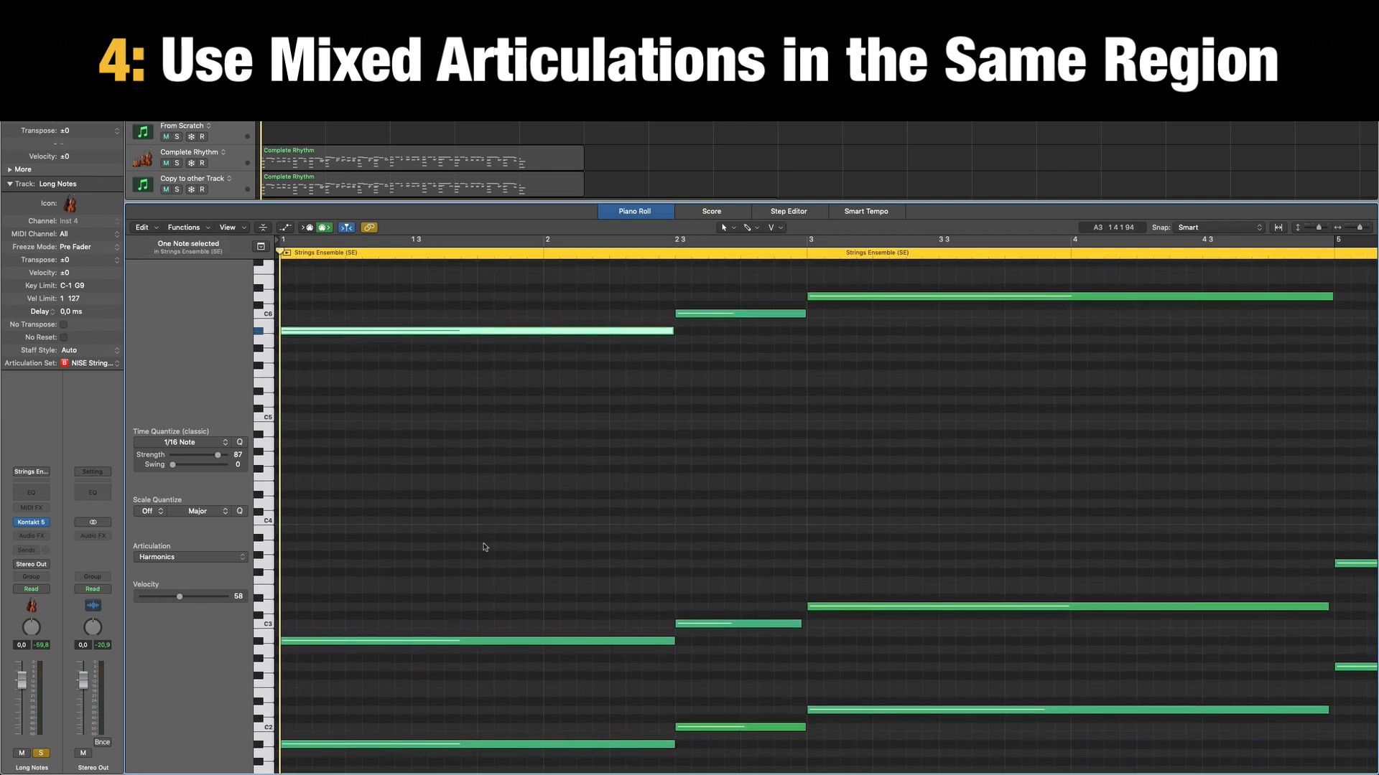
# Play the Strings Ensemble region from the start, stop playback and deselect the note.
pyautogui.press('space')
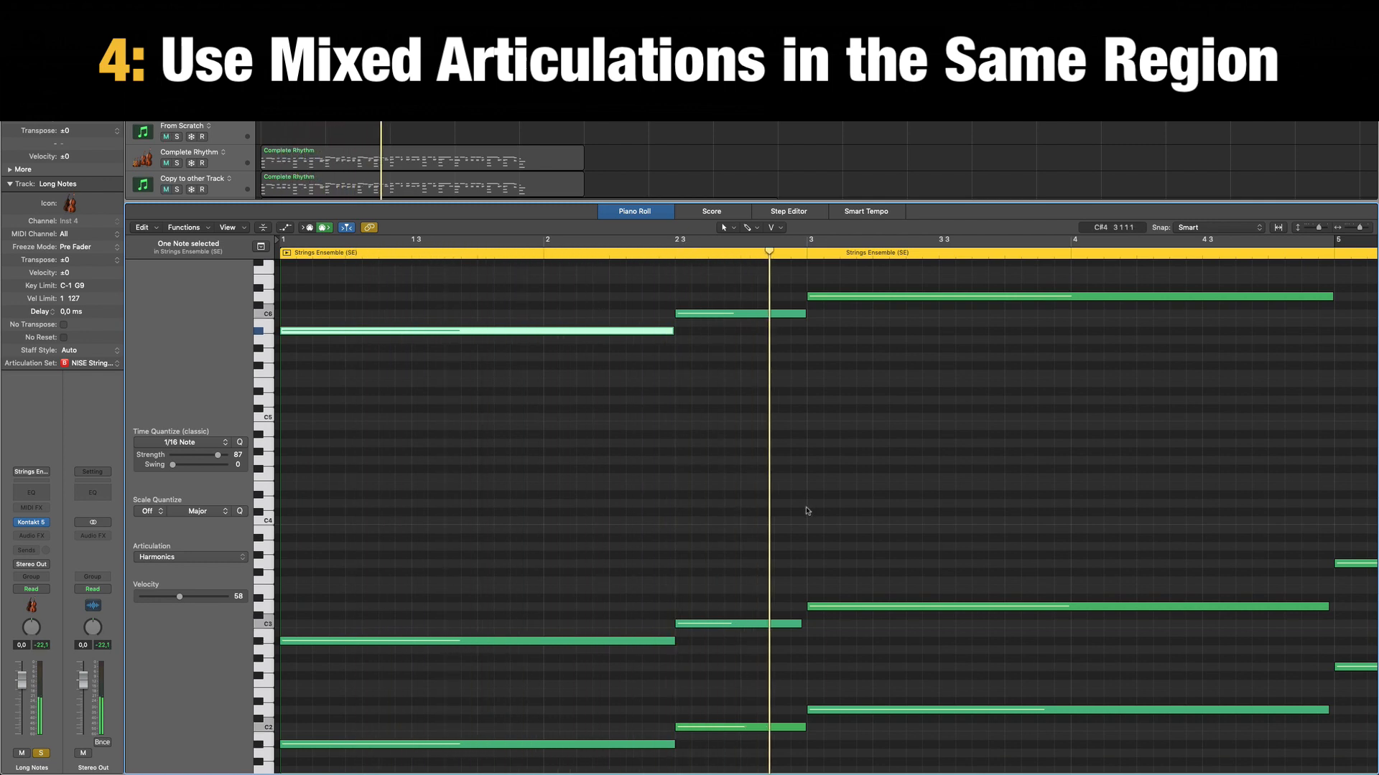
pyautogui.press('space')
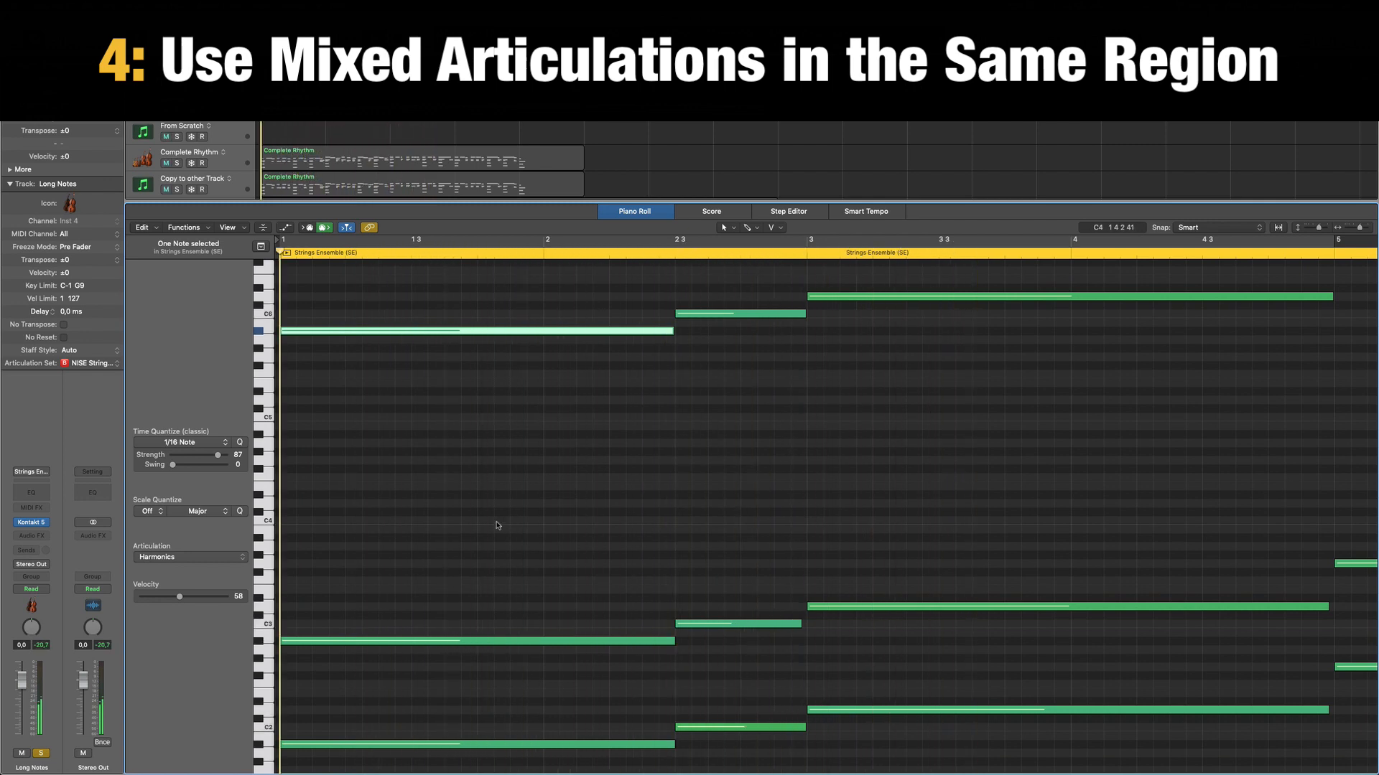
pyautogui.click(472, 458)
# Remove the solo from Long Notes and open the Rhythm track's Rhythmic Articulations region in the Piano Roll.
pyautogui.press('p')
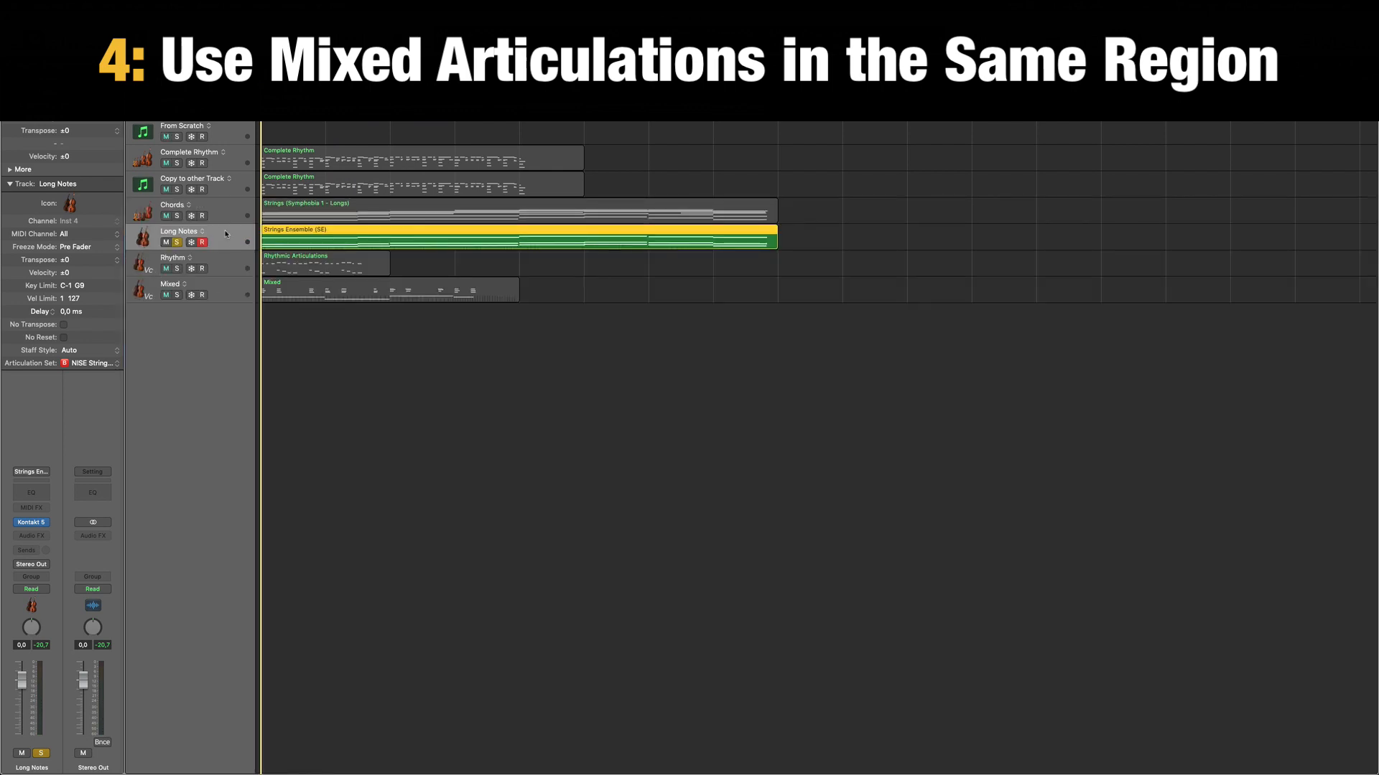
pyautogui.click(483, 474)
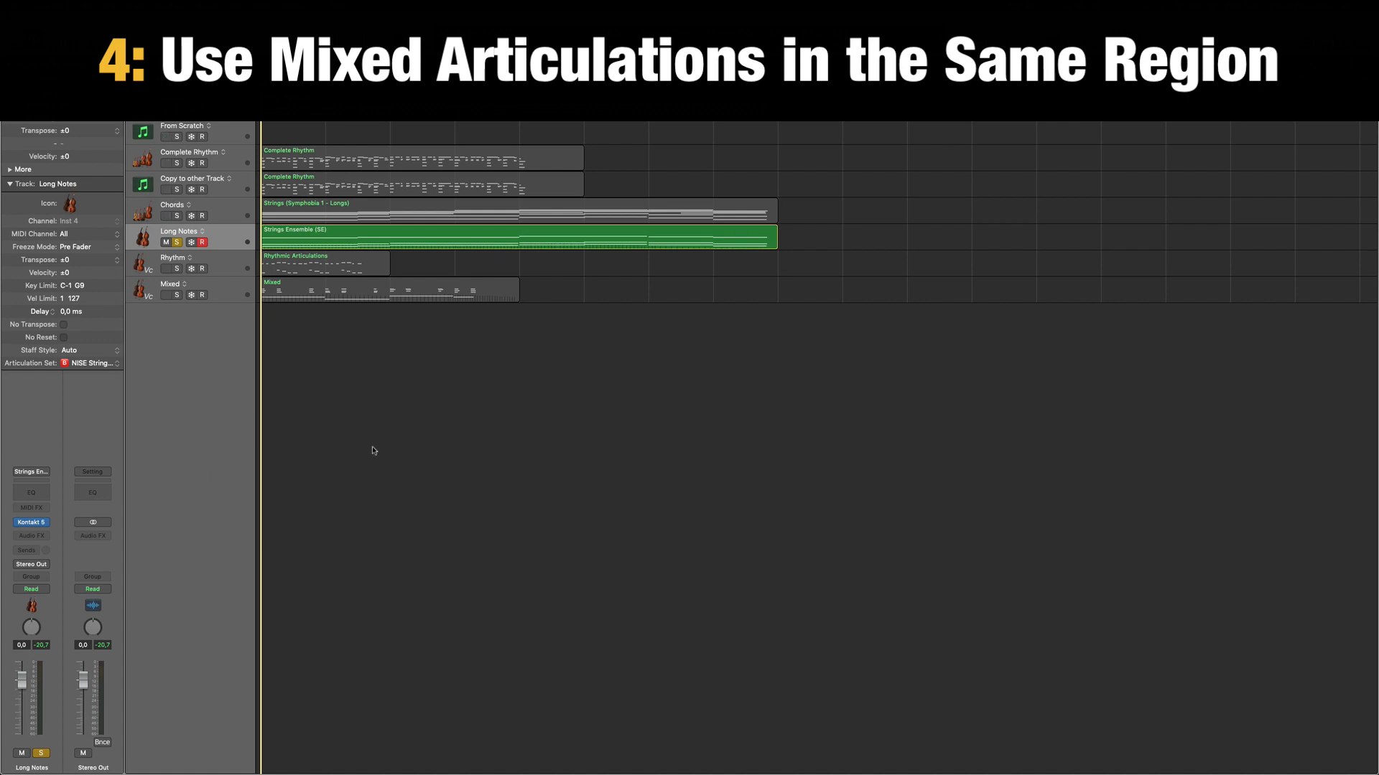
pyautogui.click(176, 242)
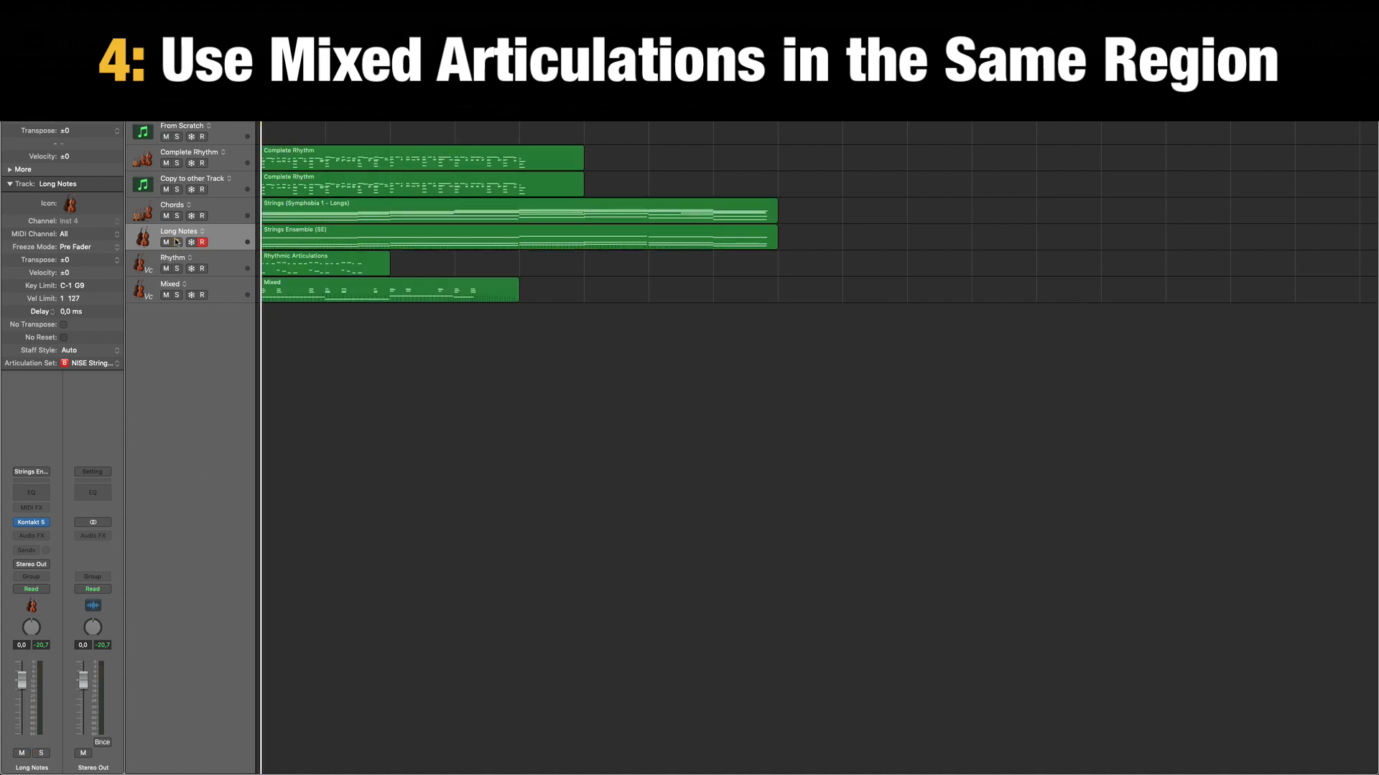
pyautogui.click(315, 264)
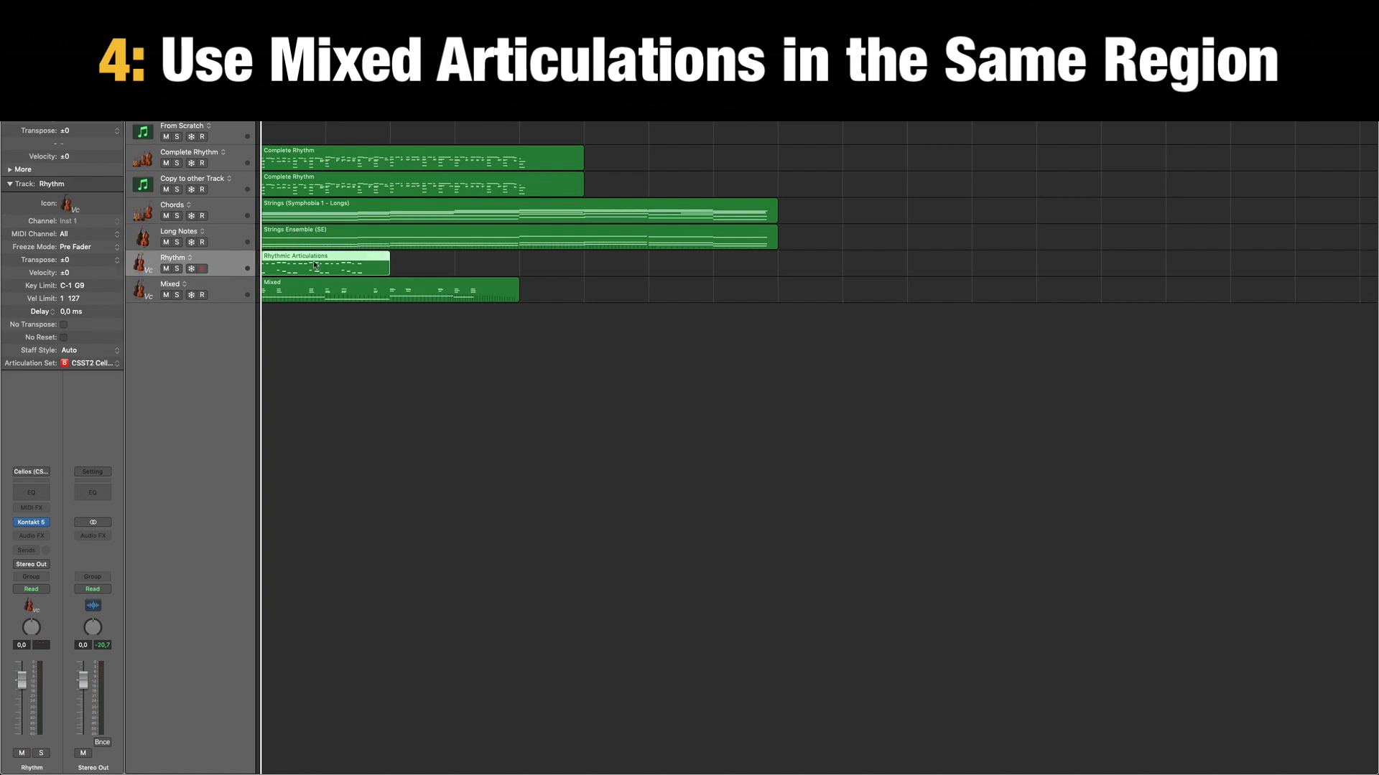
pyautogui.doubleClick(314, 265)
# Check the articulations of the first low note and the higher opening notes in the Rhythmic Articulations region.
pyautogui.click(288, 576)
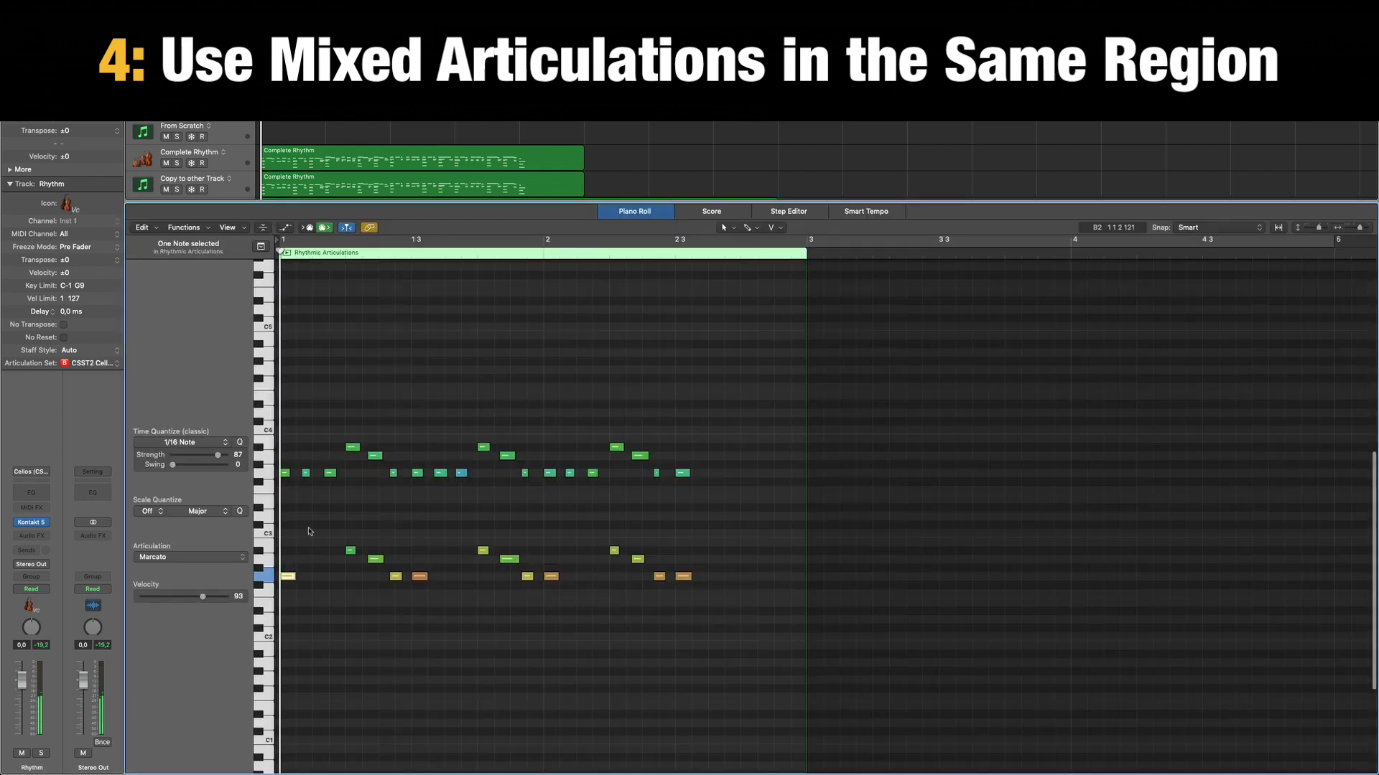
pyautogui.moveTo(289, 514); pyautogui.dragTo(339, 429)
pyautogui.click(390, 408)
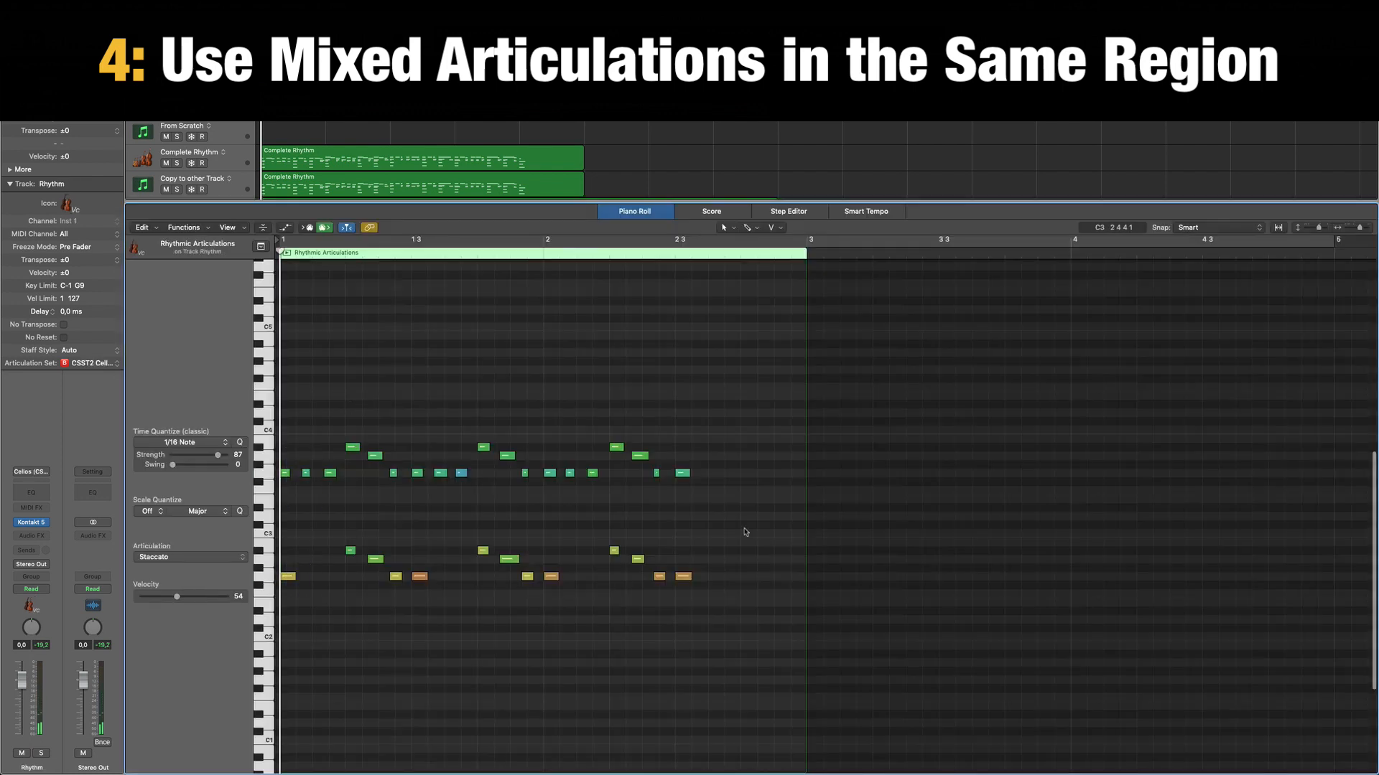
# Solo the Rhythm track and play its Rhythmic Articulations region in the Piano Roll.
pyautogui.press('p')
pyautogui.press('s')
pyautogui.press('p')
pyautogui.press('space')
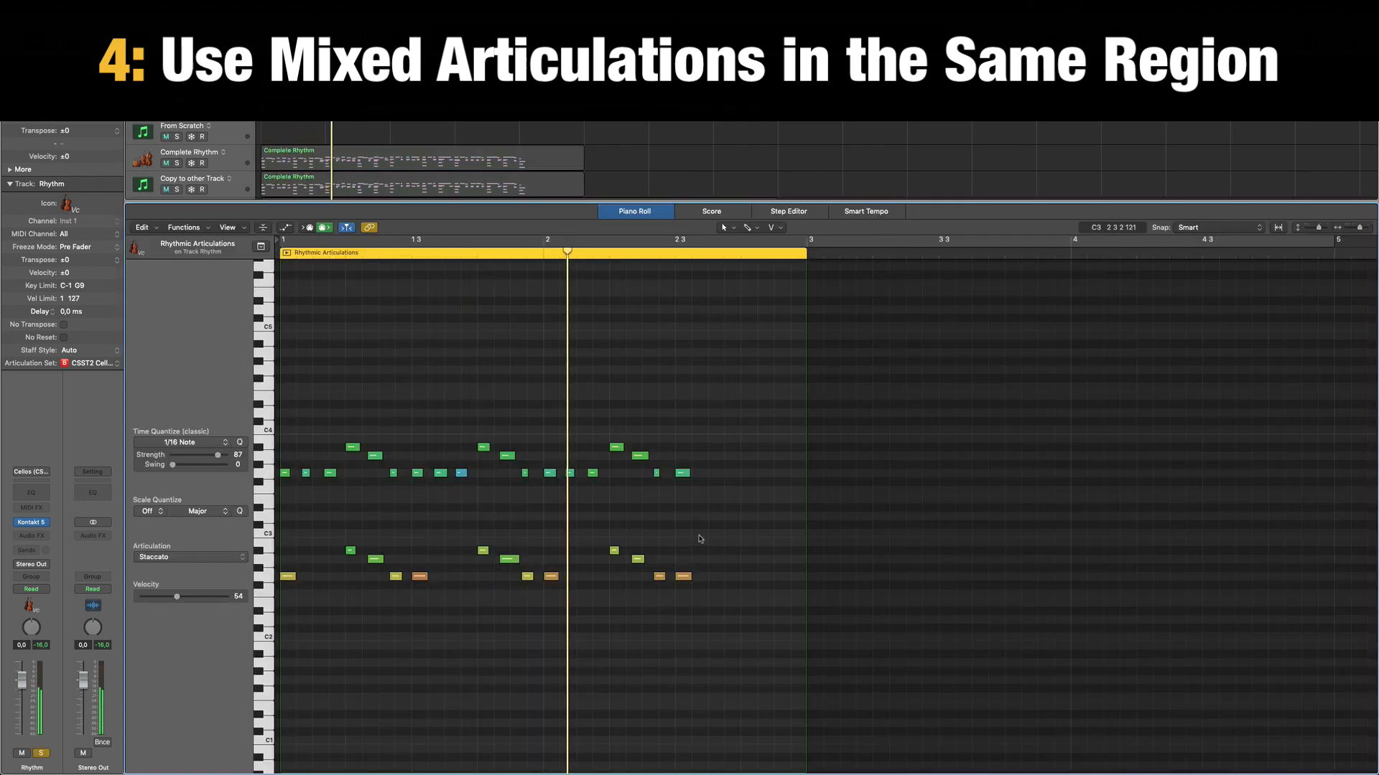
# Move the solo from Rhythm to Mixed and open the Mixed region in the Piano Roll.
pyautogui.press('p')
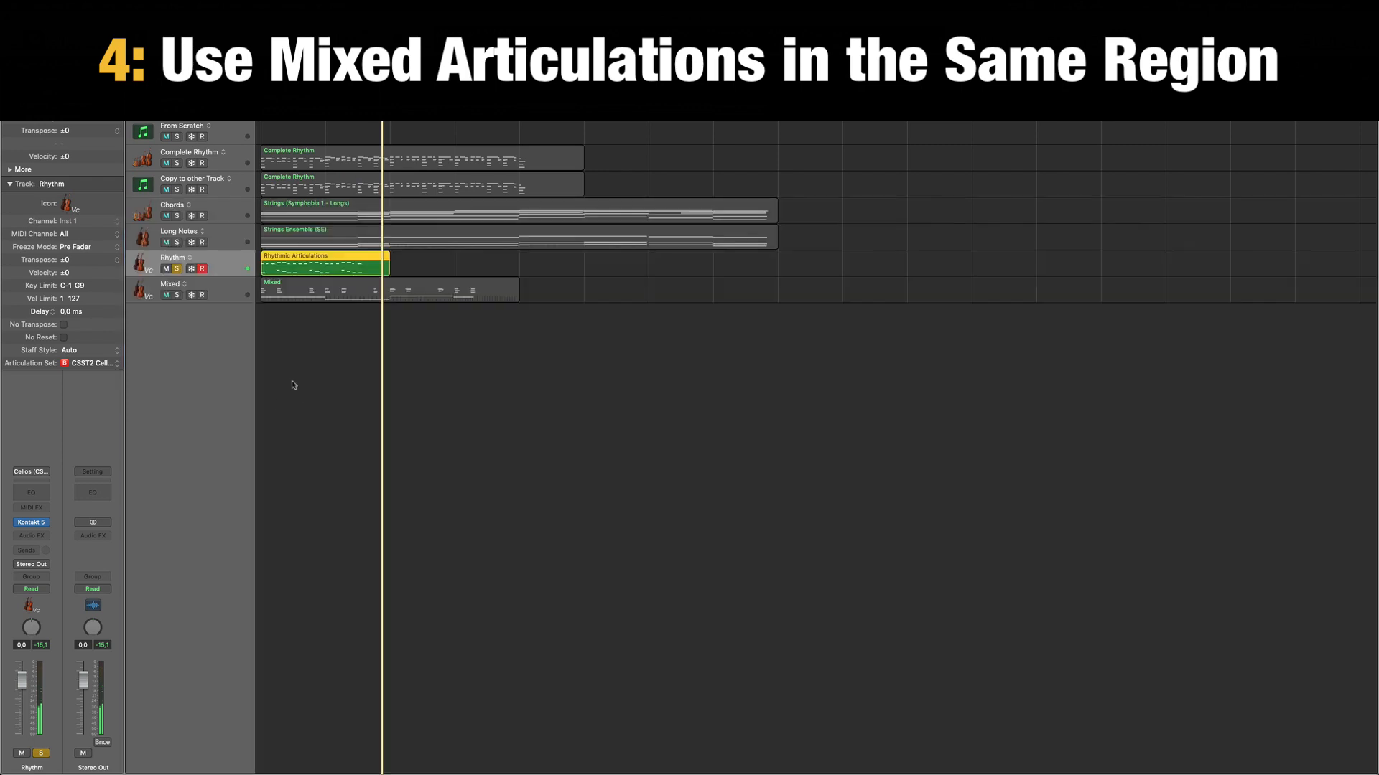
pyautogui.click(228, 295)
pyautogui.press('ctrl+alt+super+s')
pyautogui.press('s')
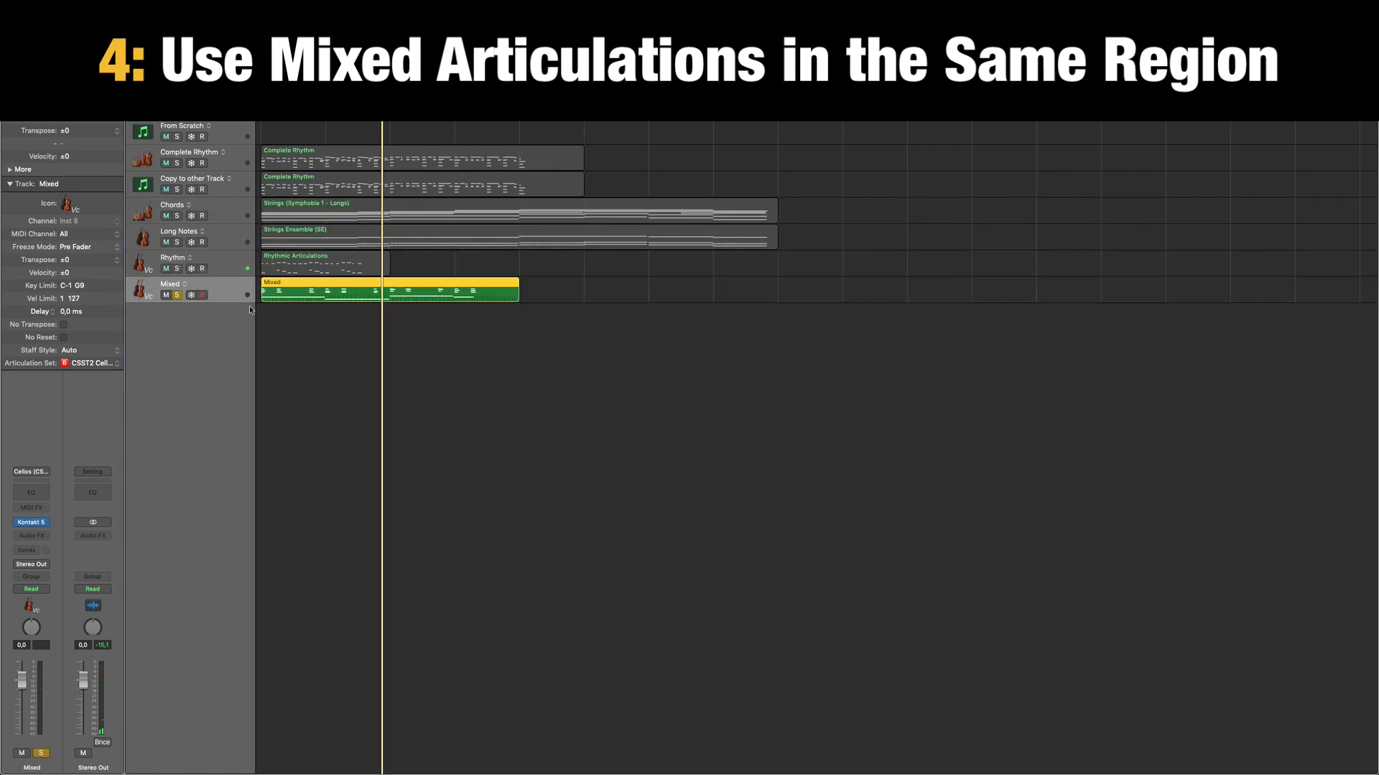
pyautogui.doubleClick(308, 299)
# Check the articulations of the first long note and a short chord in the Mixed region, and play it from the start.
pyautogui.click(419, 629)
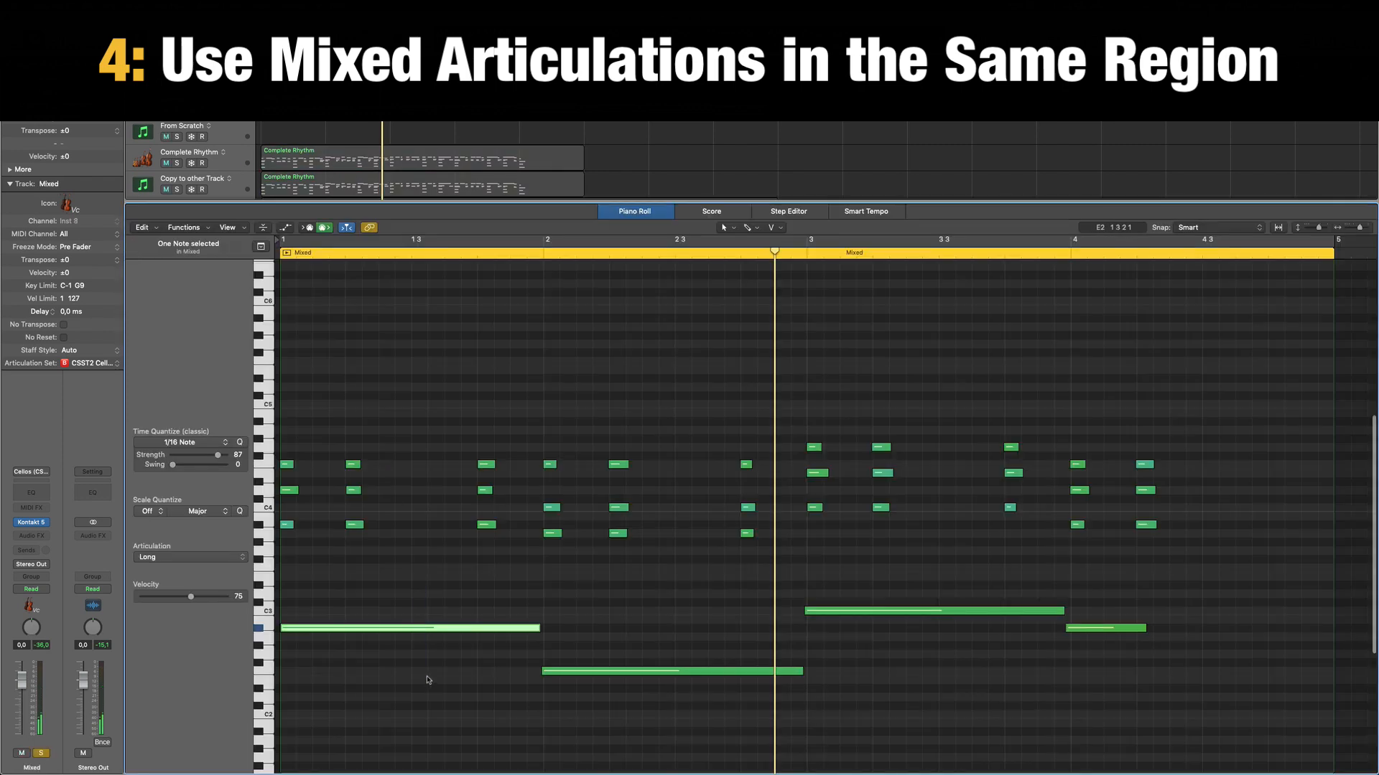
pyautogui.moveTo(463, 428); pyautogui.dragTo(512, 549)
pyautogui.click(423, 345)
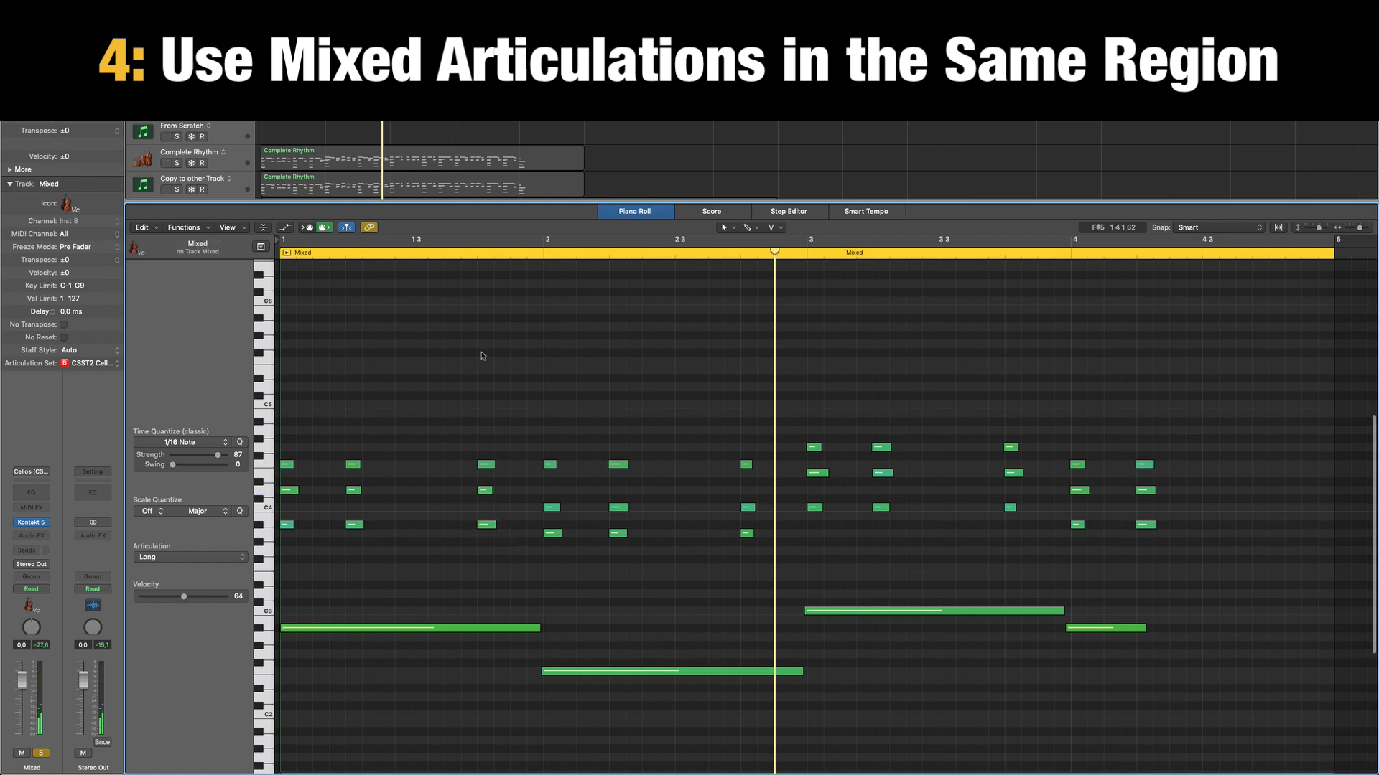
pyautogui.press('Return')
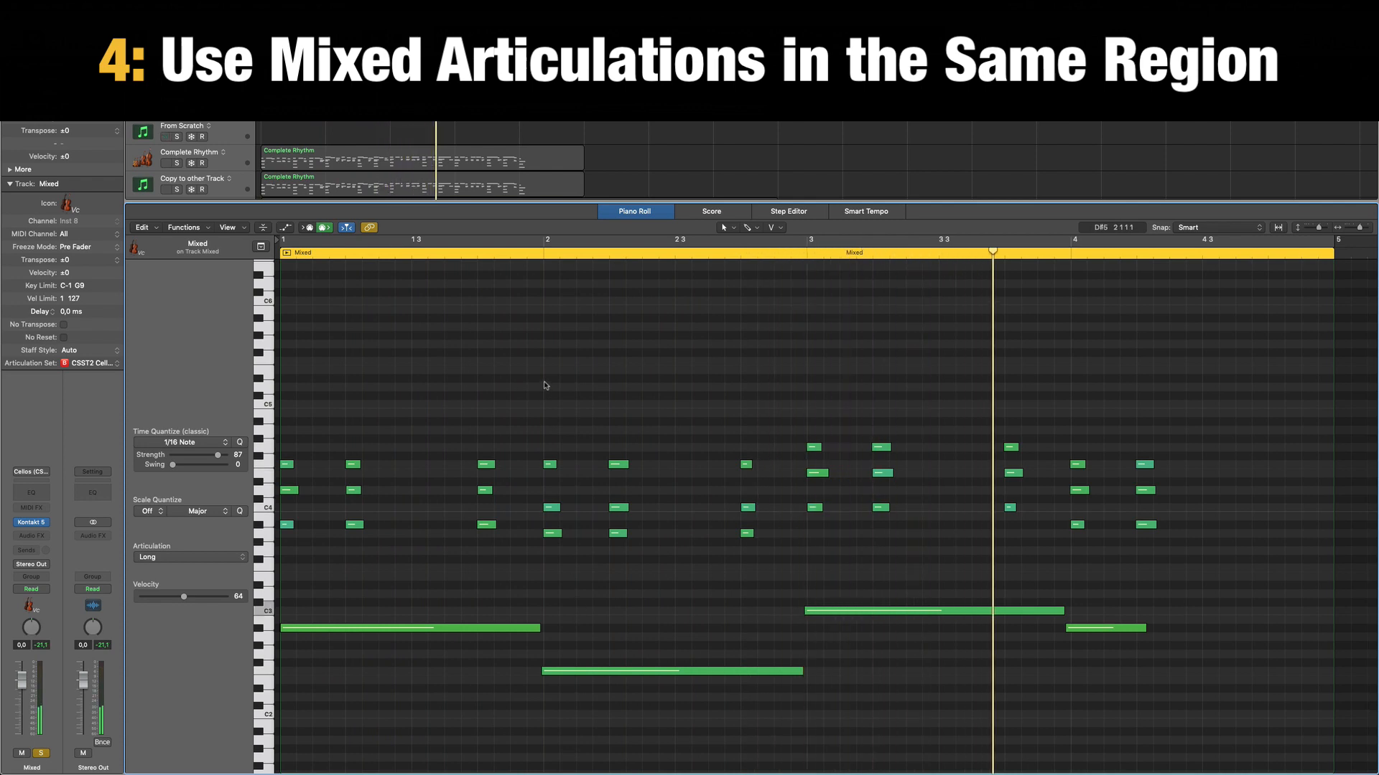
pyautogui.press('space')
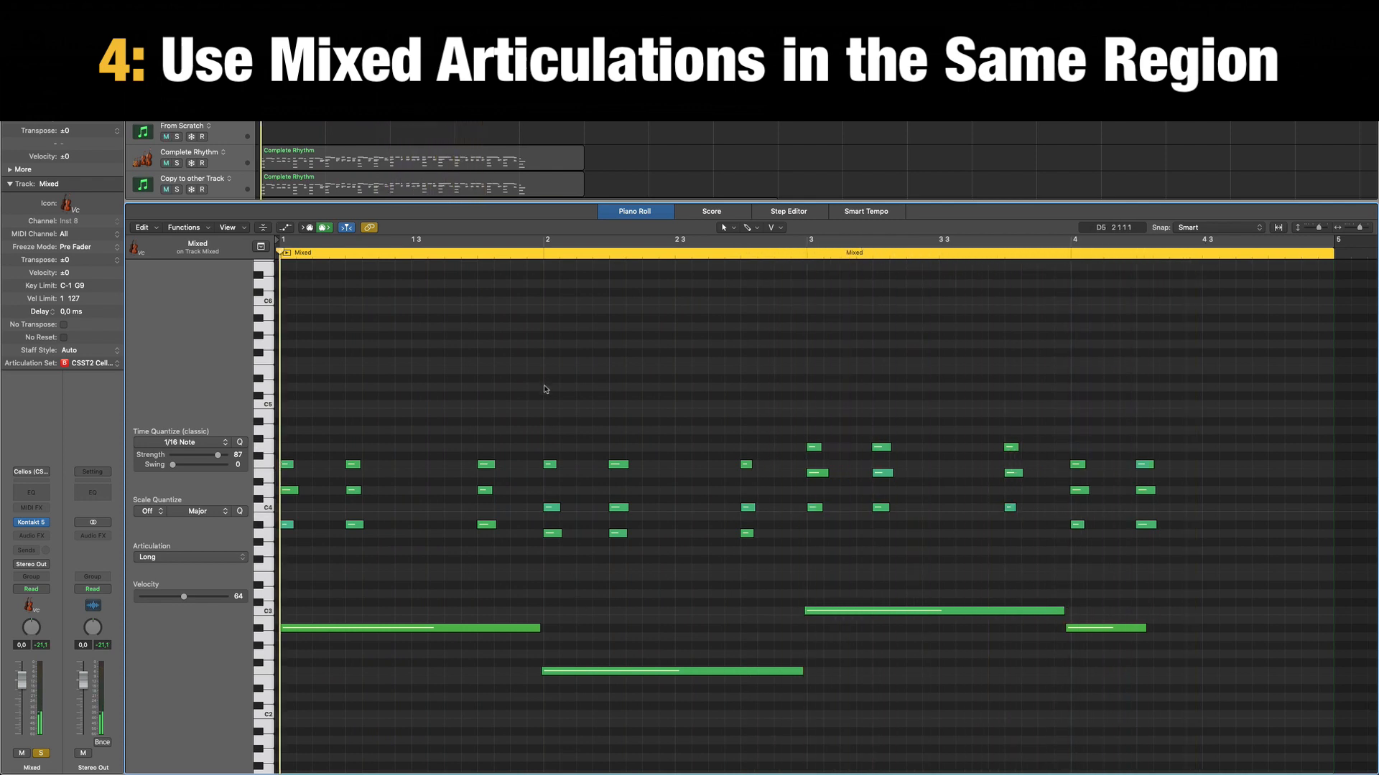
# Set the articulation of the four long bass notes in the Mixed region to Tremolo.
pyautogui.click(439, 629)
pyautogui.click(226, 557)
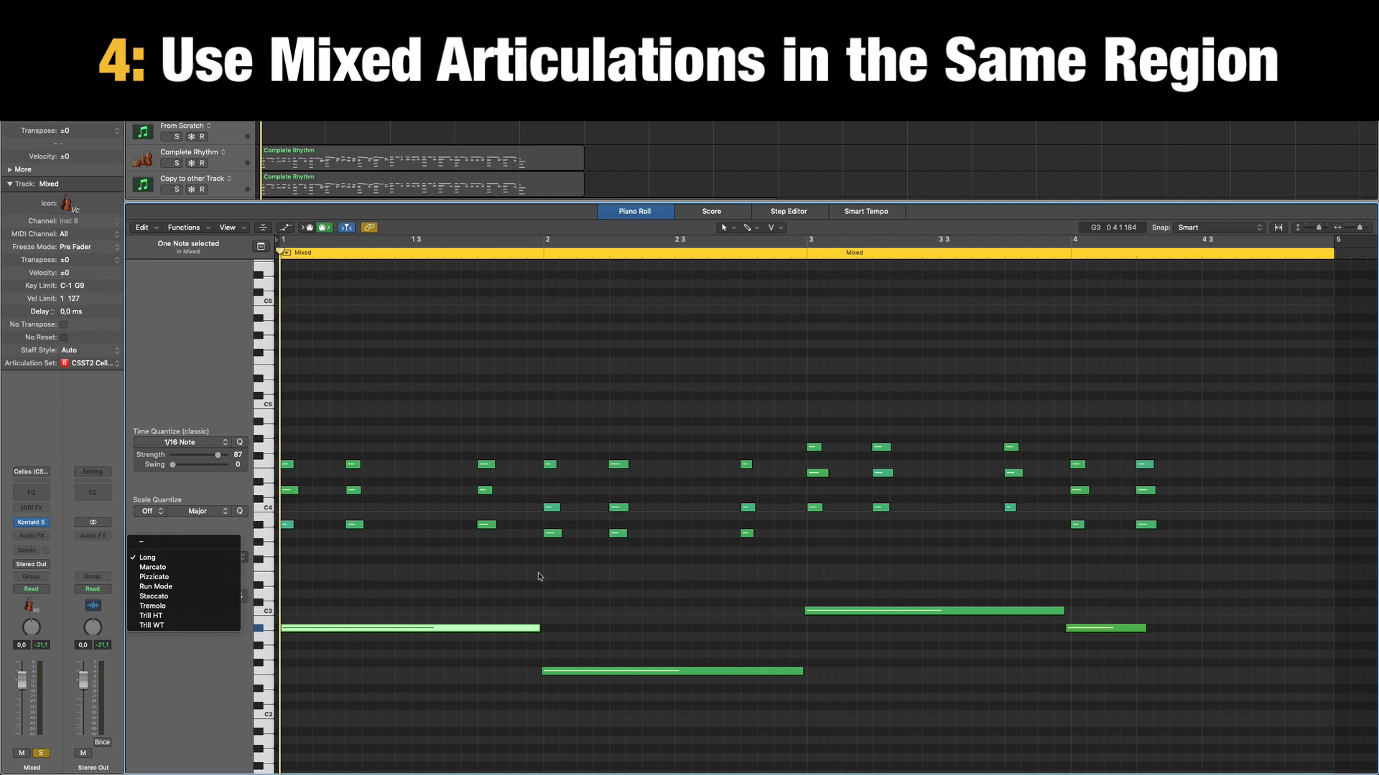
pyautogui.click(1183, 579)
pyautogui.moveTo(1187, 580); pyautogui.dragTo(328, 734)
pyautogui.click(211, 558)
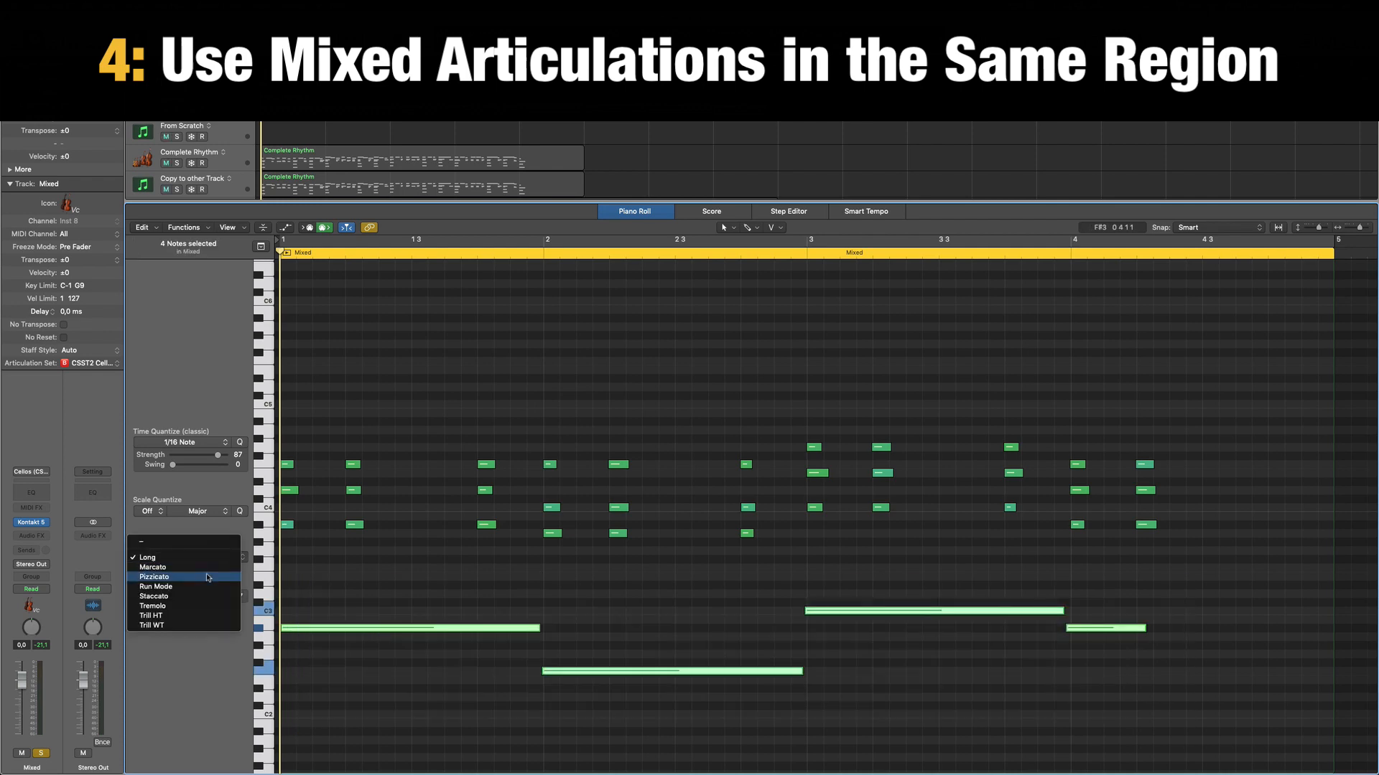
pyautogui.click(205, 606)
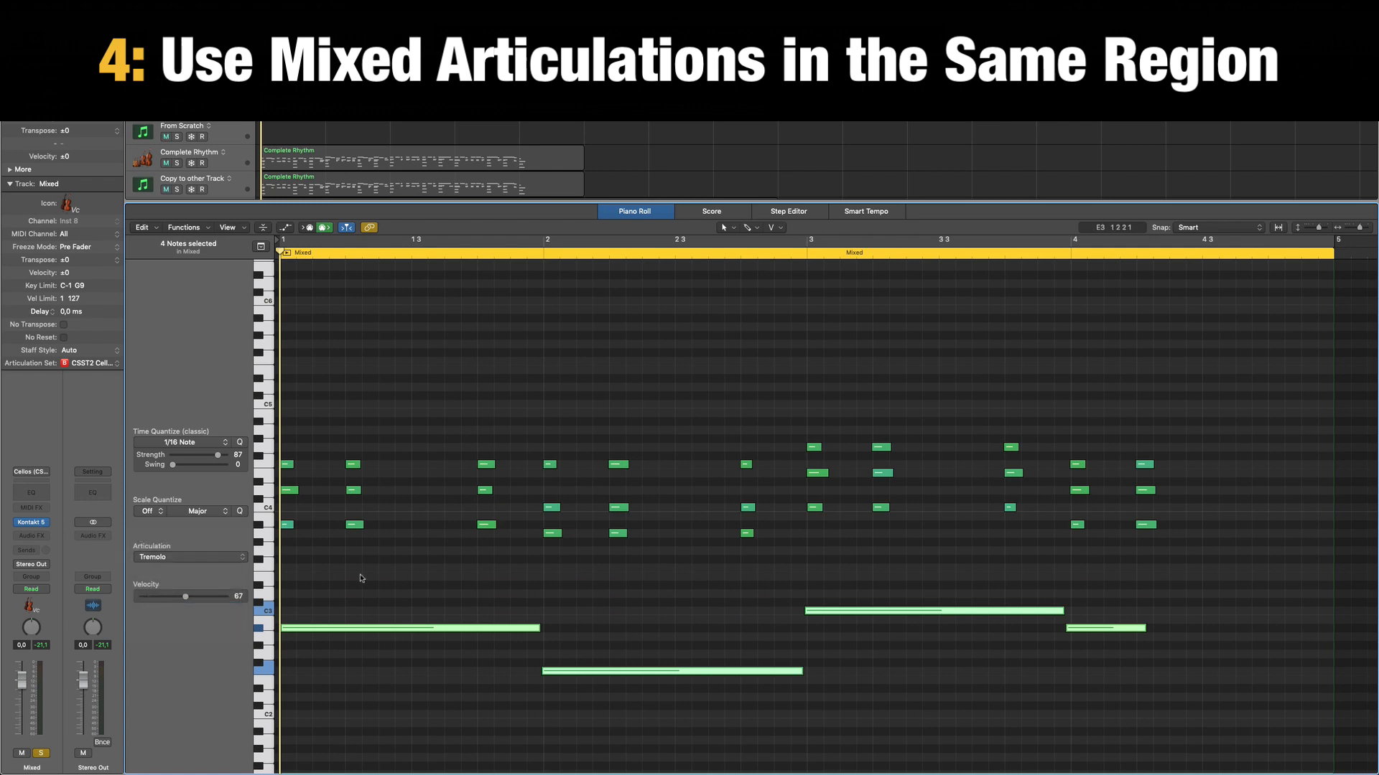
# Play the Mixed region with its tremolo bass notes, deselect the notes and stop playback.
pyautogui.press('space')
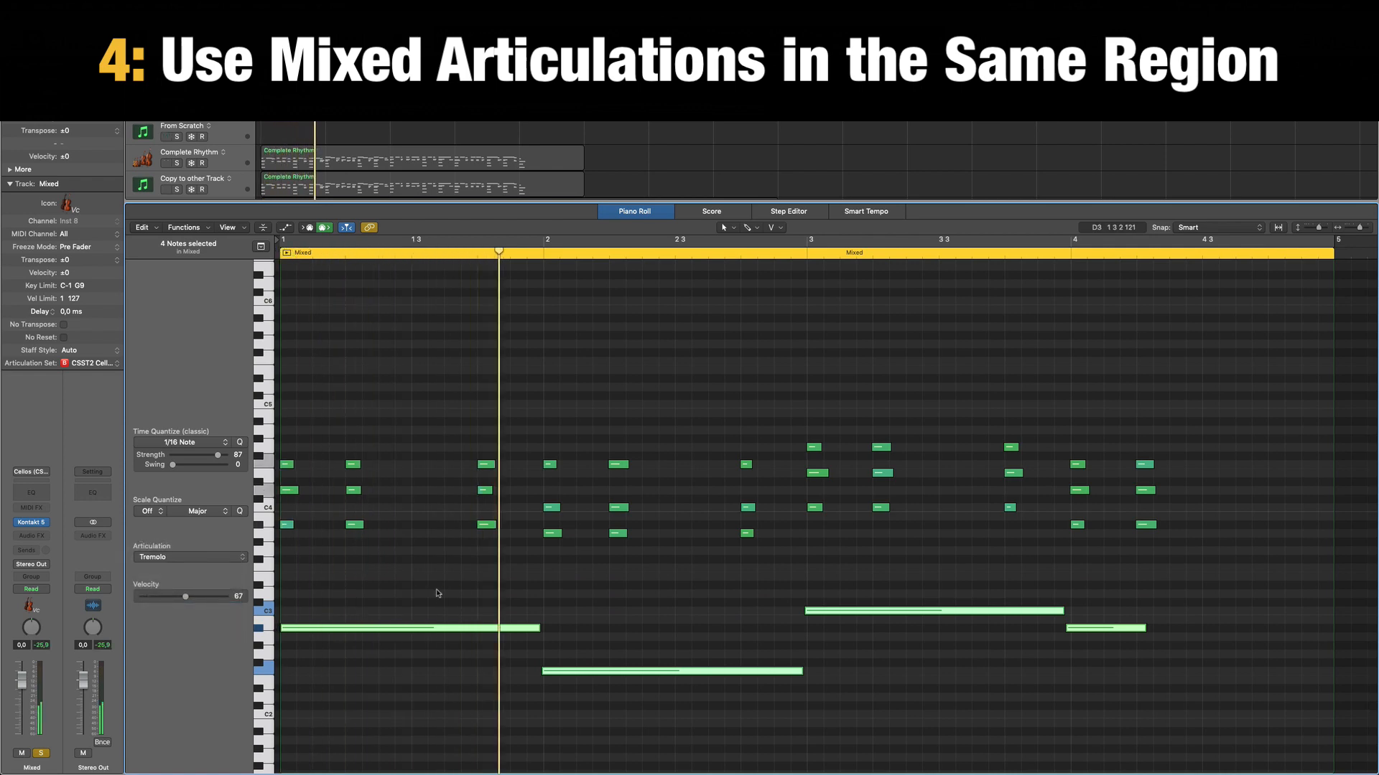
pyautogui.click(404, 572)
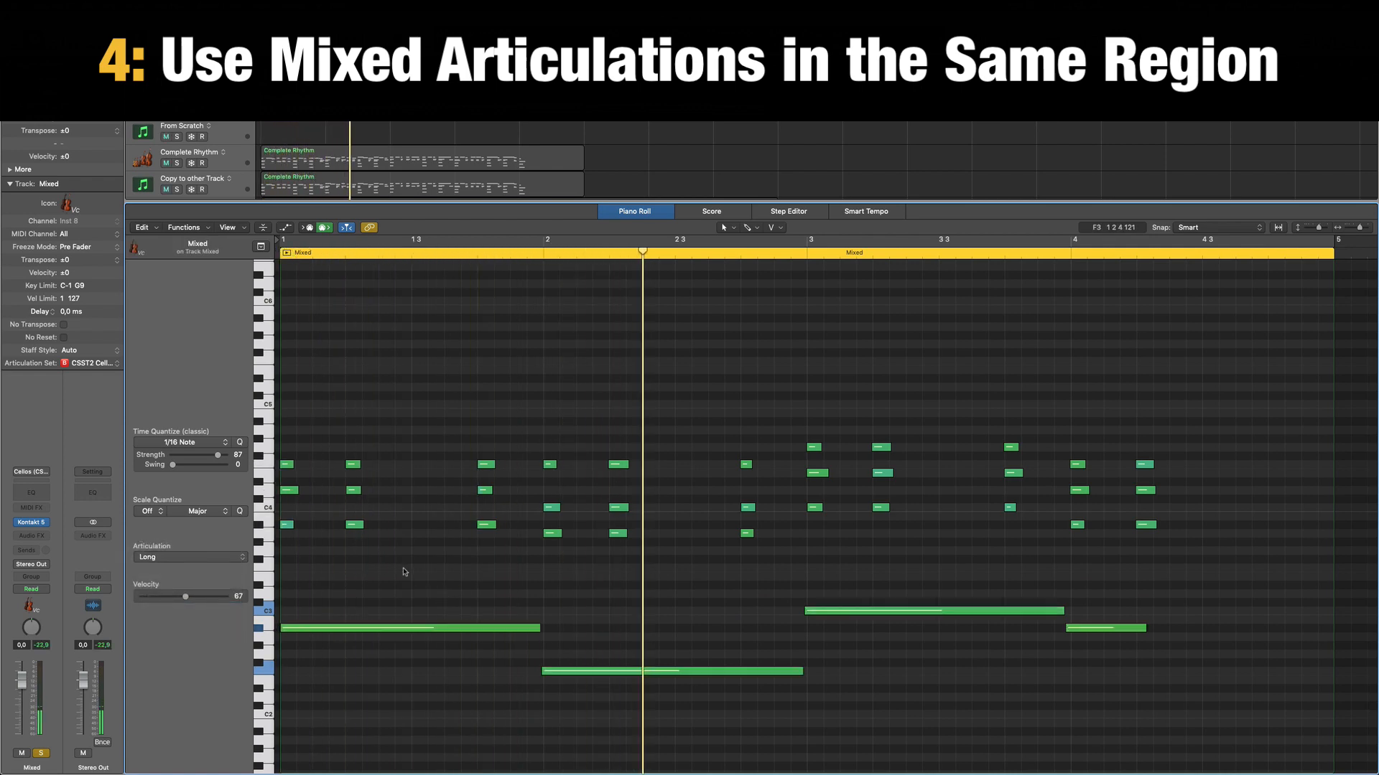
pyautogui.press('space')
# Set the articulation of the first short chord in each of the four bars of the Mixed region to Marcato.
pyautogui.moveTo(321, 431); pyautogui.dragTo(280, 539)
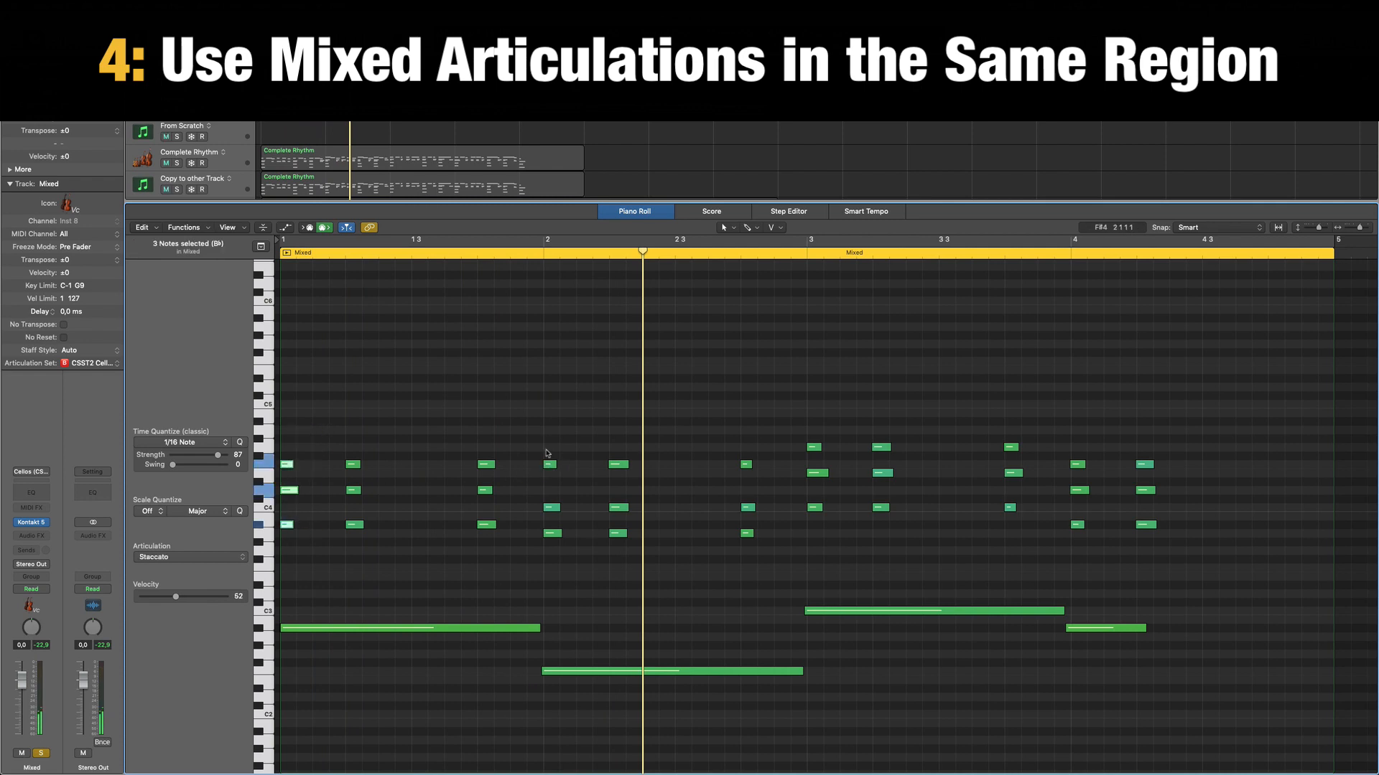
pyautogui.moveTo(544, 428); pyautogui.dragTo(563, 545)
pyautogui.moveTo(792, 411); pyautogui.dragTo(828, 557)
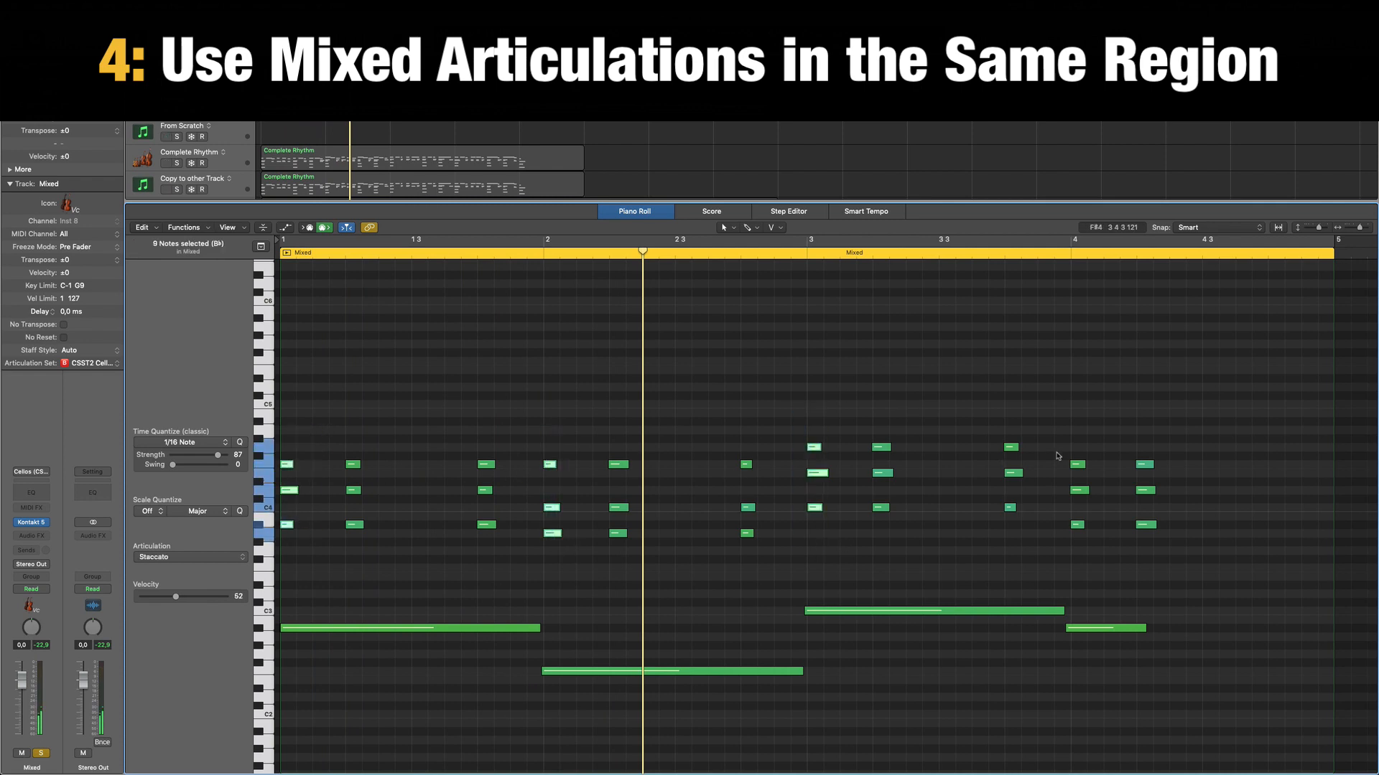
pyautogui.moveTo(1070, 424); pyautogui.dragTo(1084, 529)
pyautogui.click(183, 557)
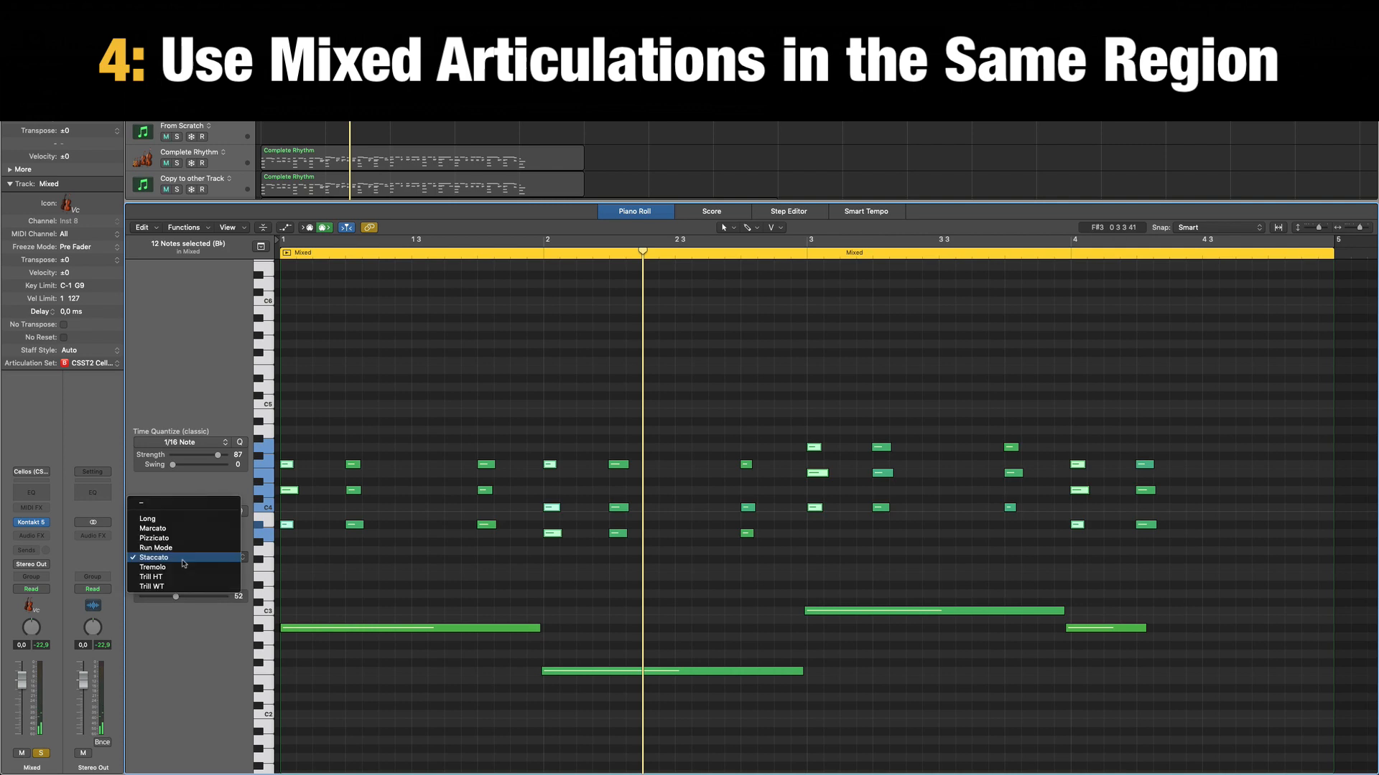
pyautogui.press('Return')
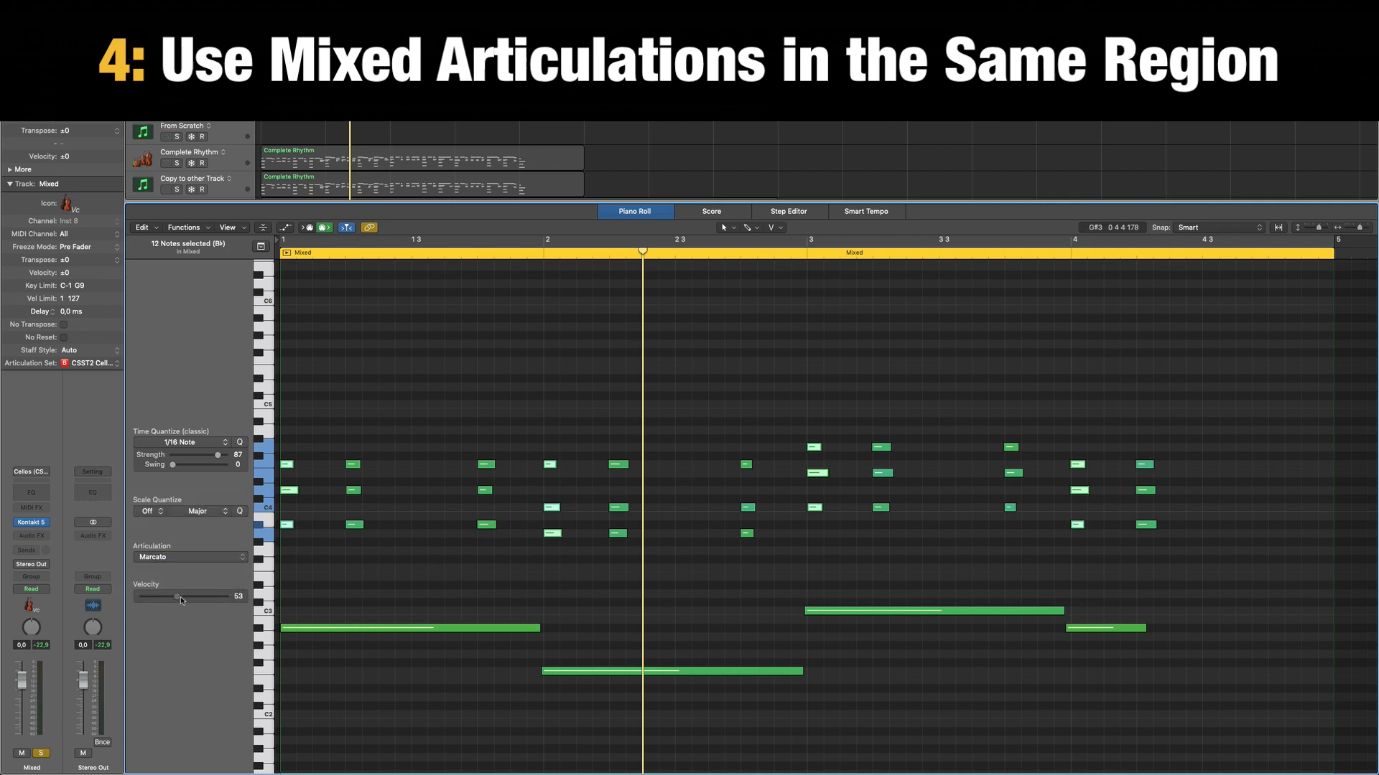
# Deselect the chords and play the Mixed region from the start with its Marcato accents.
pyautogui.click(487, 579)
pyautogui.press('Return')
pyautogui.press('space')
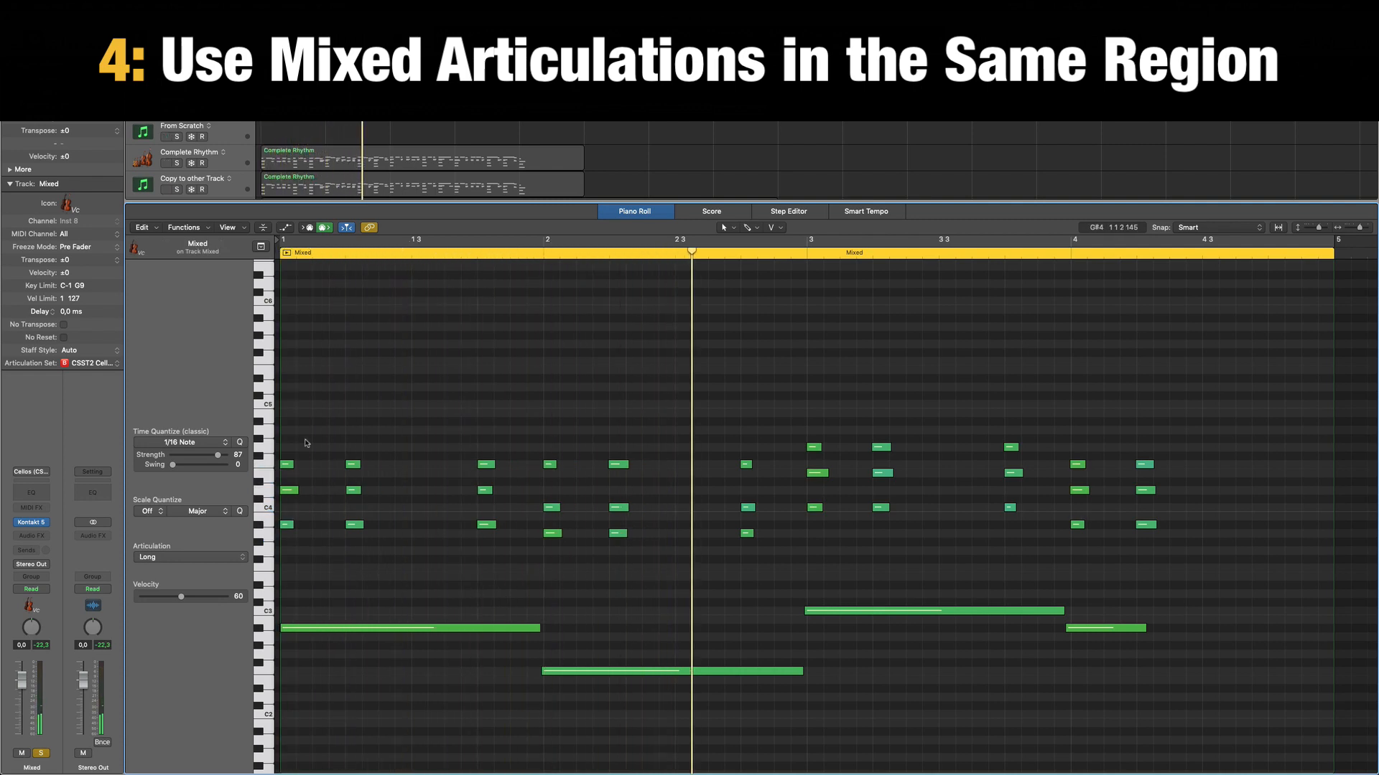
# Select all Marcato notes in the Mixed region and raise their velocities together, bringing the first top note to about 79.
pyautogui.click(287, 464)
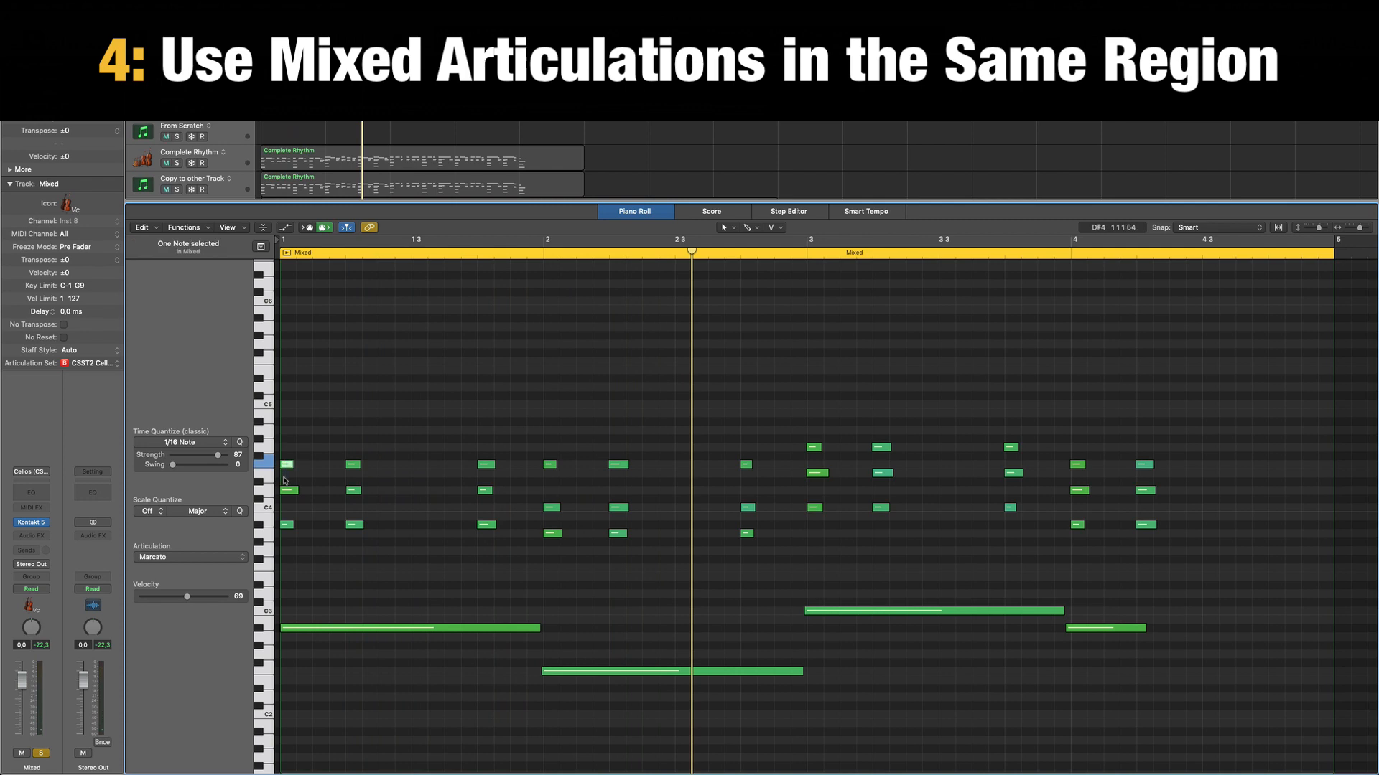
pyautogui.hotkey('shift', 'p')
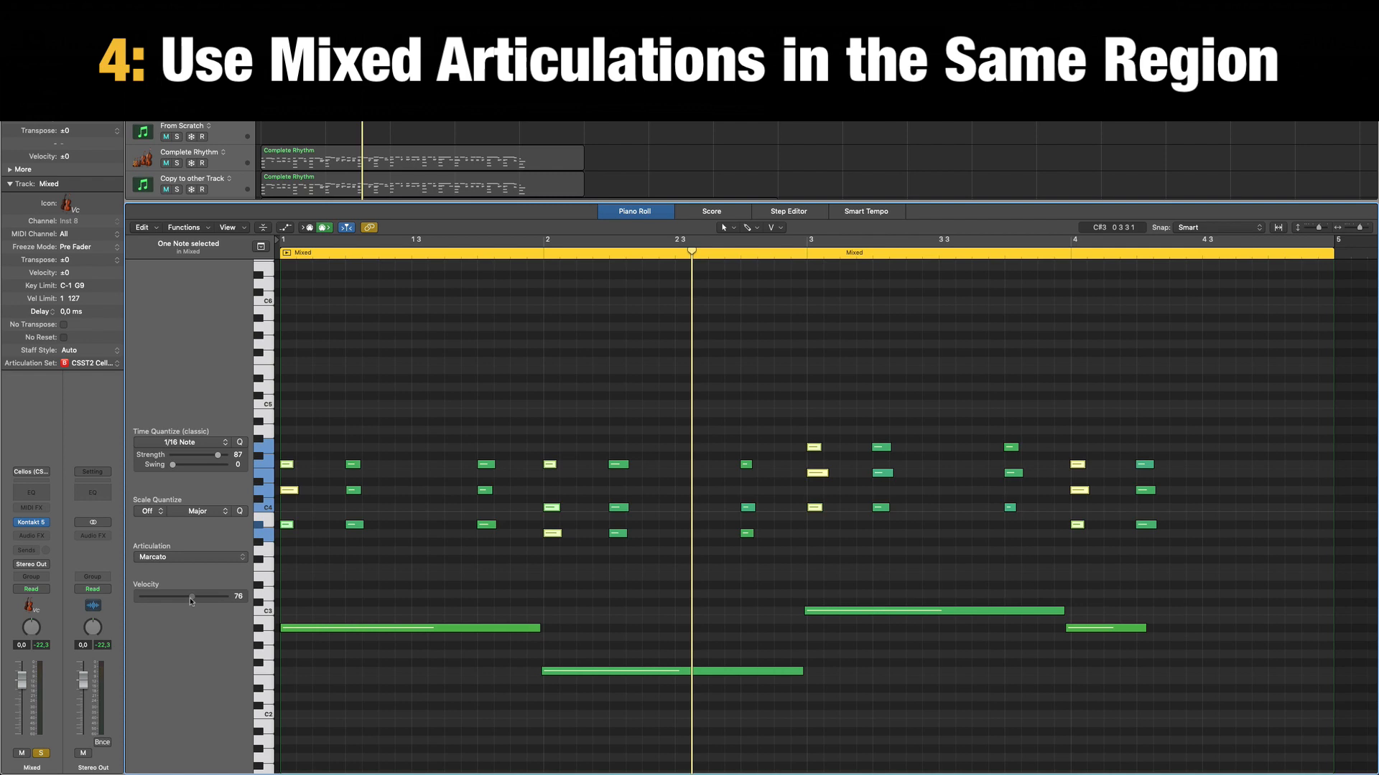
pyautogui.click(428, 580)
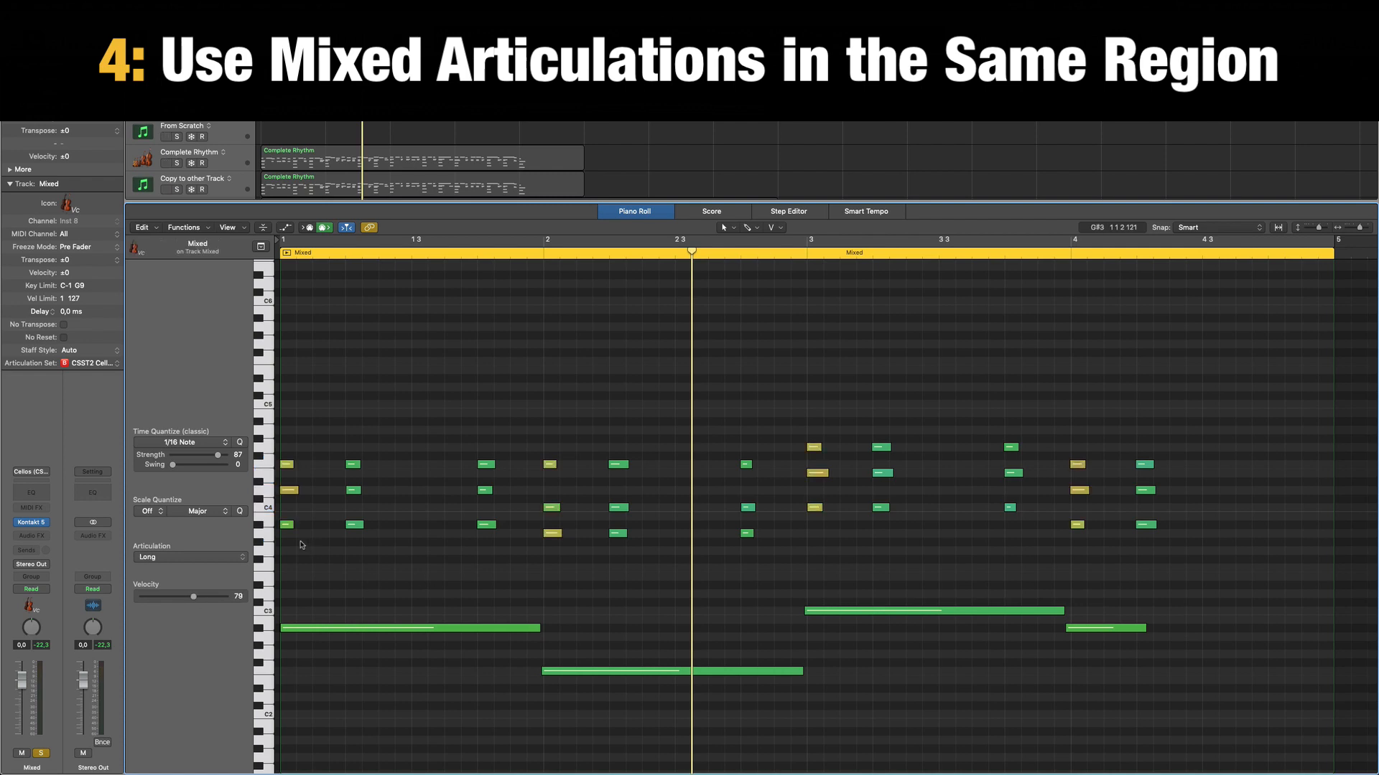
# Play the Mixed region with the louder Marcato chords and check the articulation of the first chord's notes.
pyautogui.click(288, 526)
pyautogui.click(318, 541)
pyautogui.press('space')
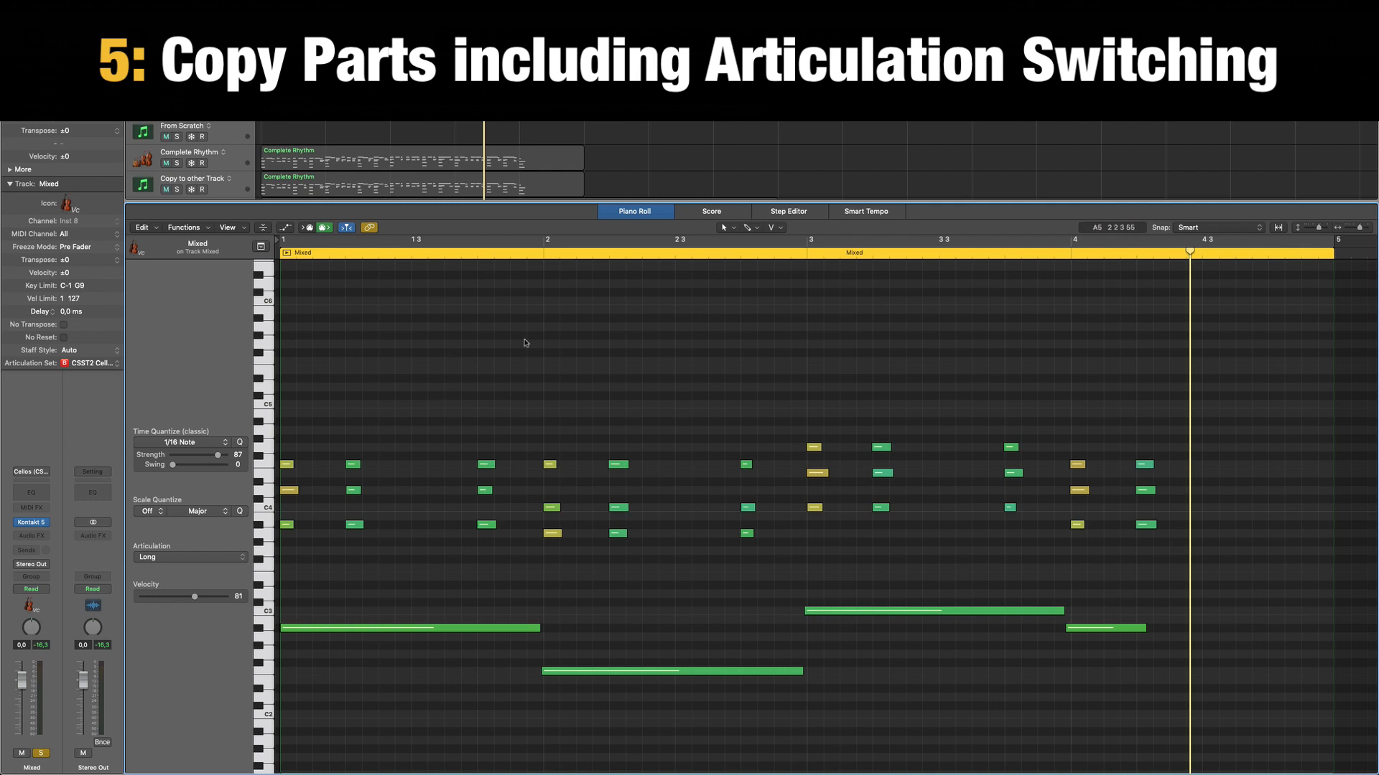
pyautogui.click(289, 491)
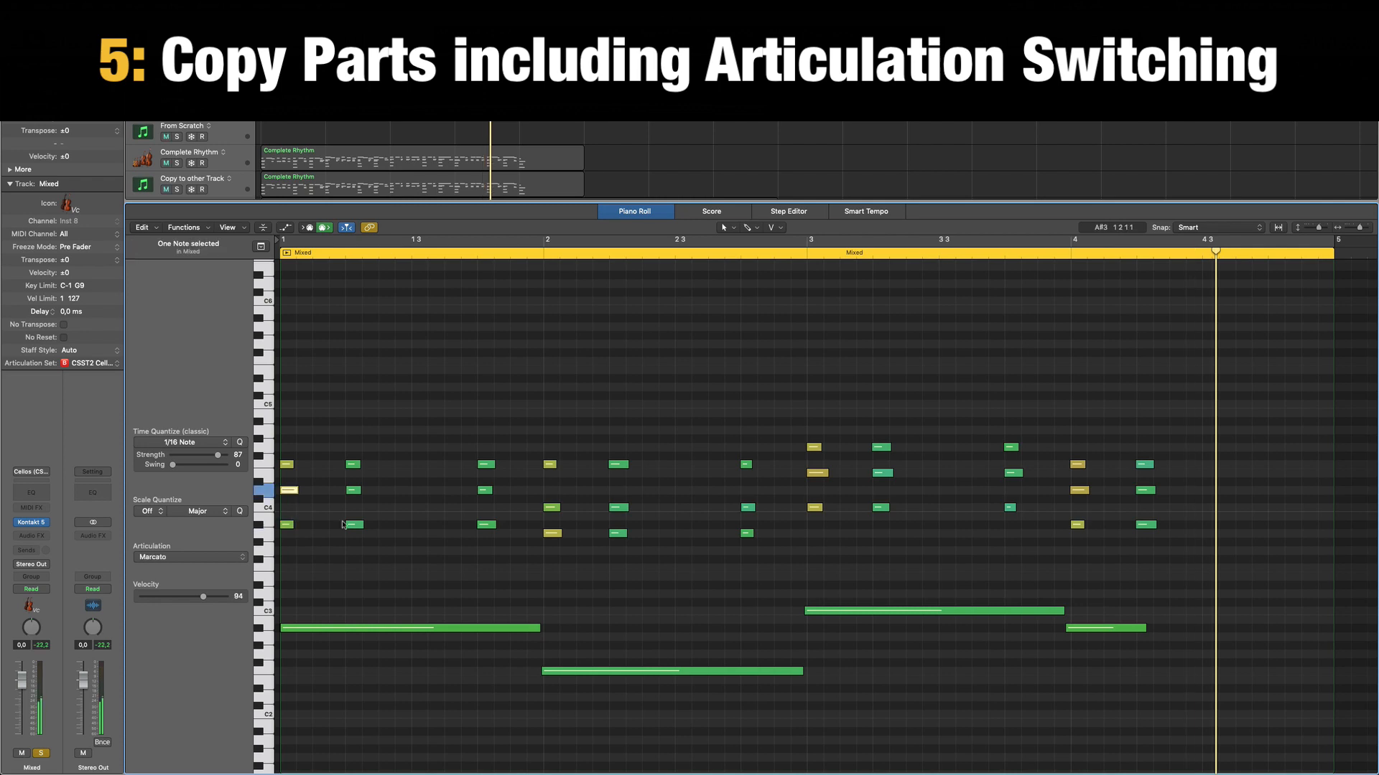
pyautogui.click(450, 596)
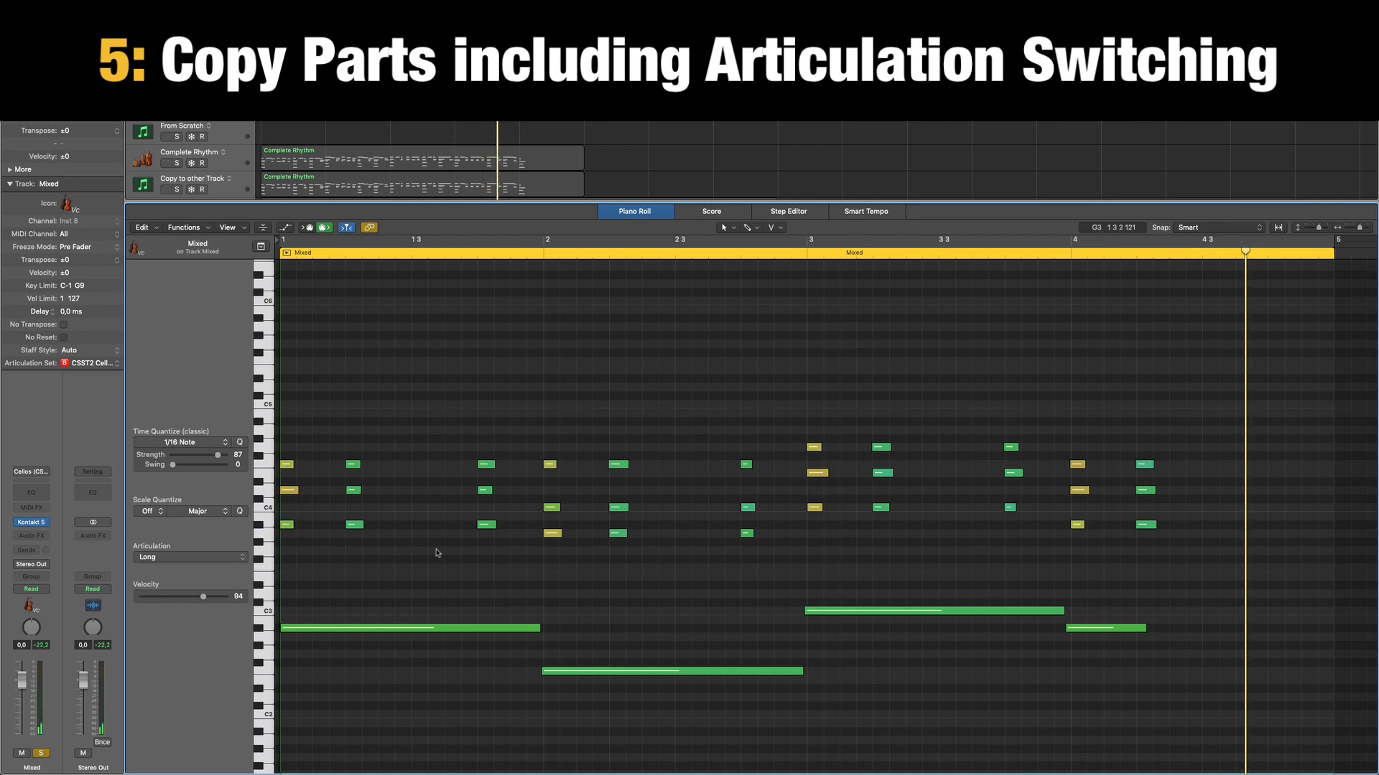
# Close the Piano Roll and delete the Complete Rhythm region from the Copy to other Track track.
pyautogui.press('b')
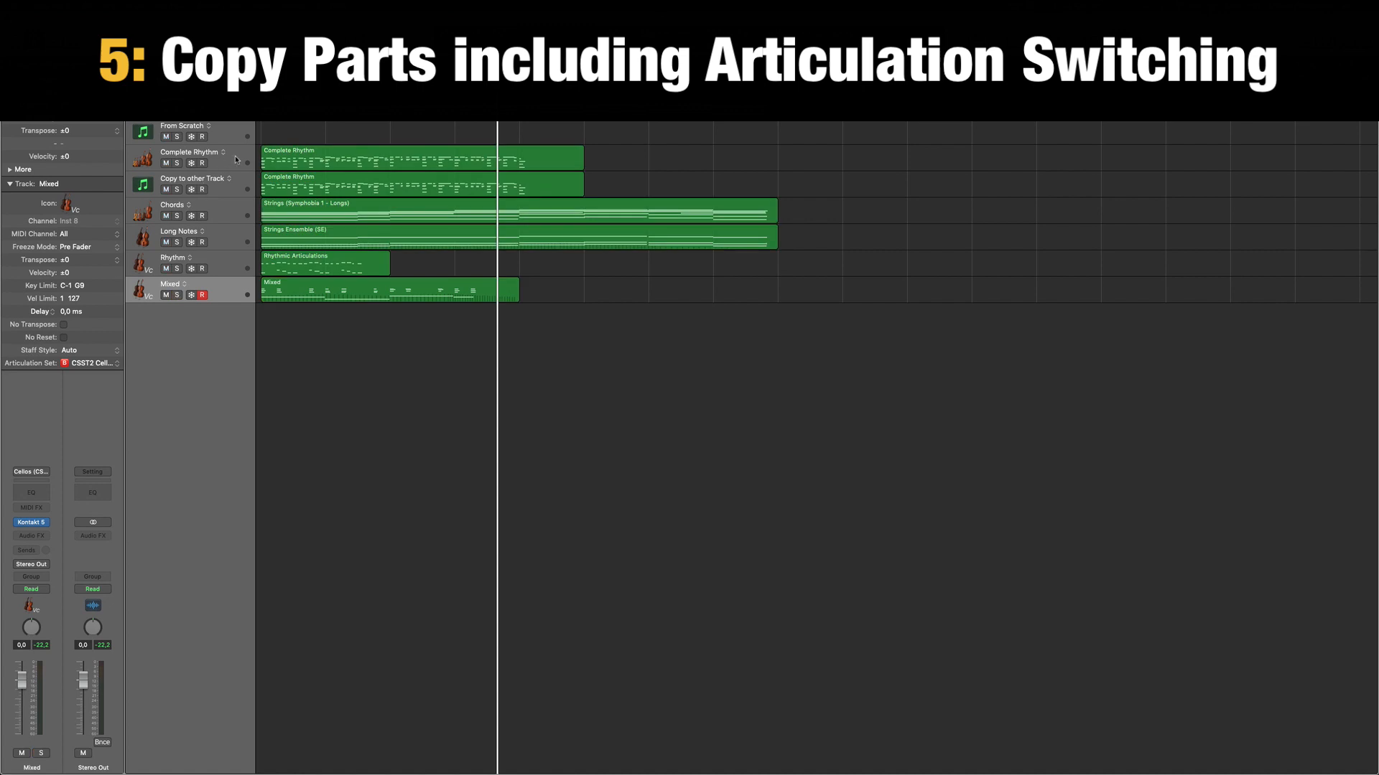
pyautogui.click(236, 160)
pyautogui.click(363, 185)
pyautogui.press('Delete')
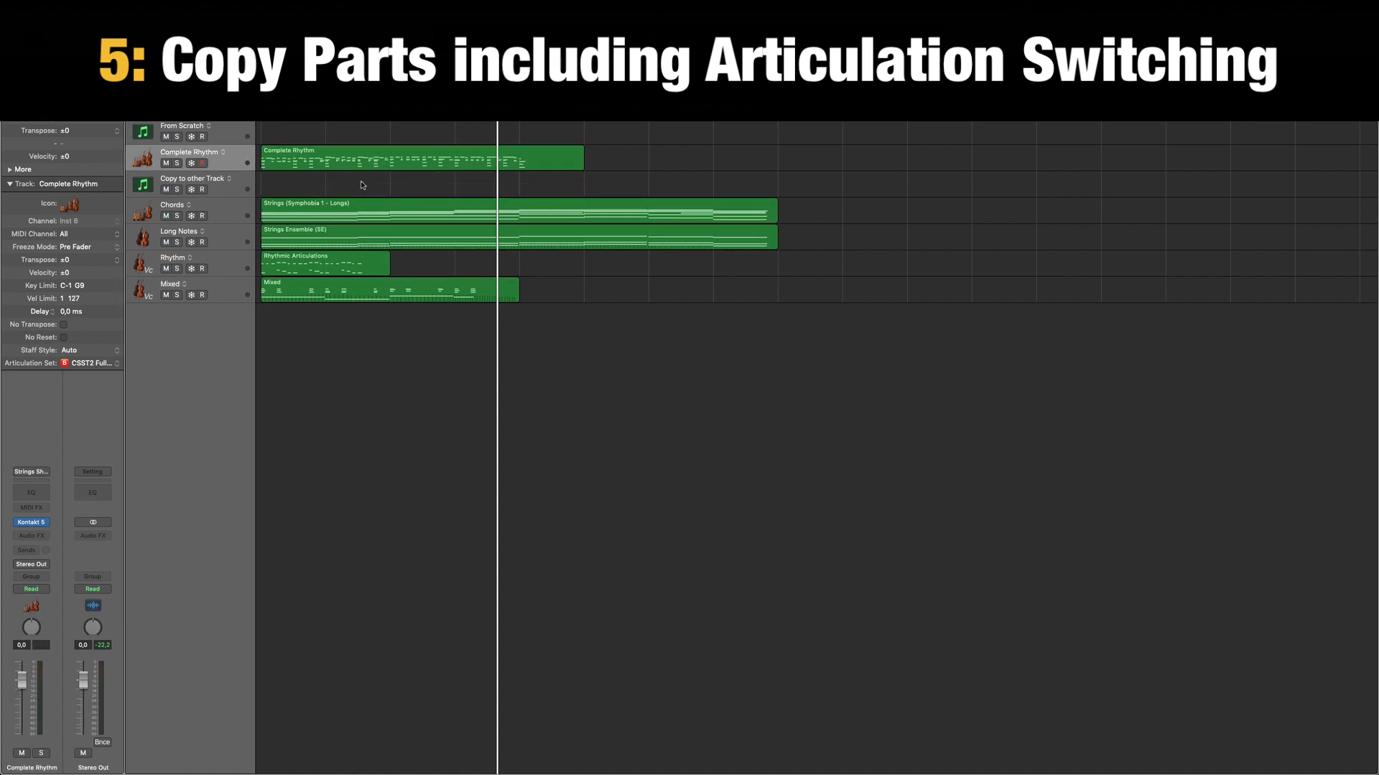
# Open the Complete Rhythm track's instrument and its region's notes, and check the articulations of the bass, middle and melody notes.
pyautogui.click(236, 157)
pyautogui.press('v')
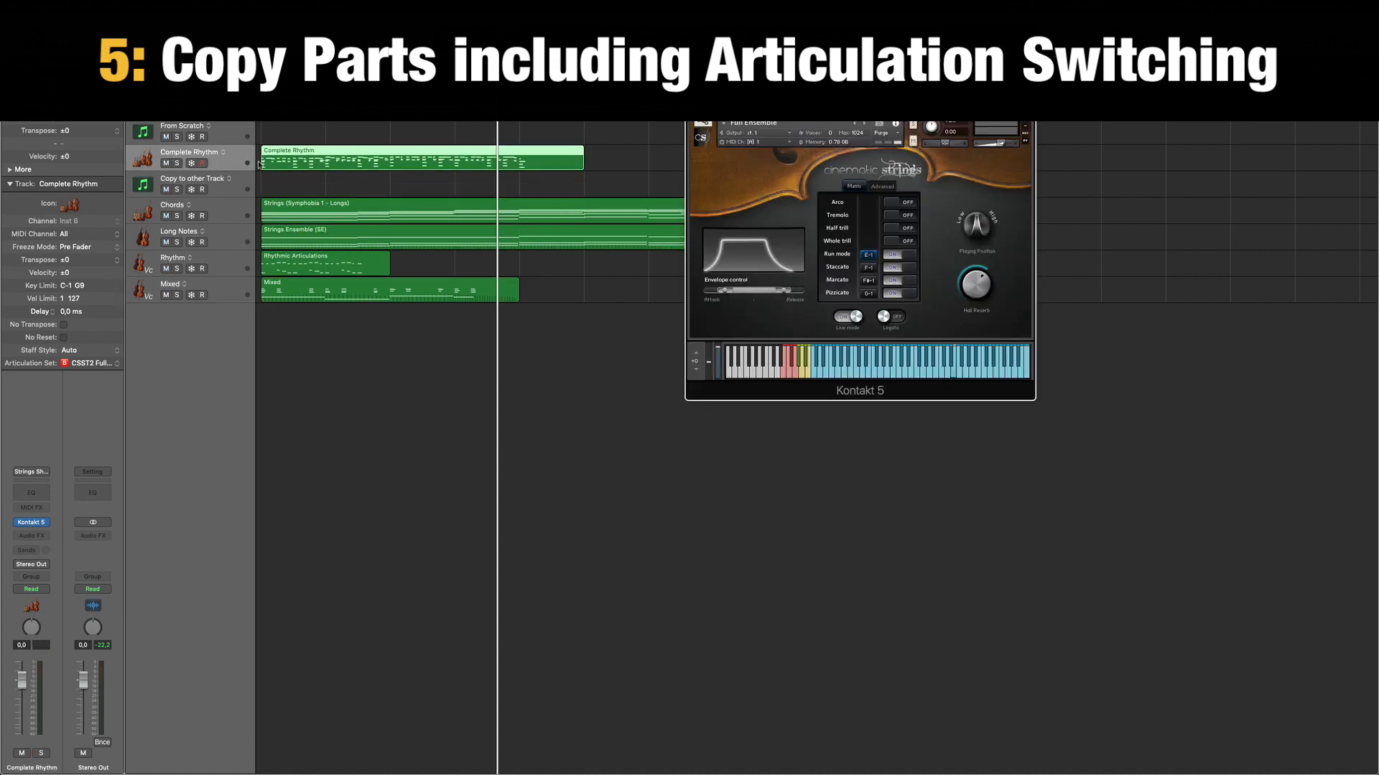
pyautogui.doubleClick(341, 164)
pyautogui.click(293, 653)
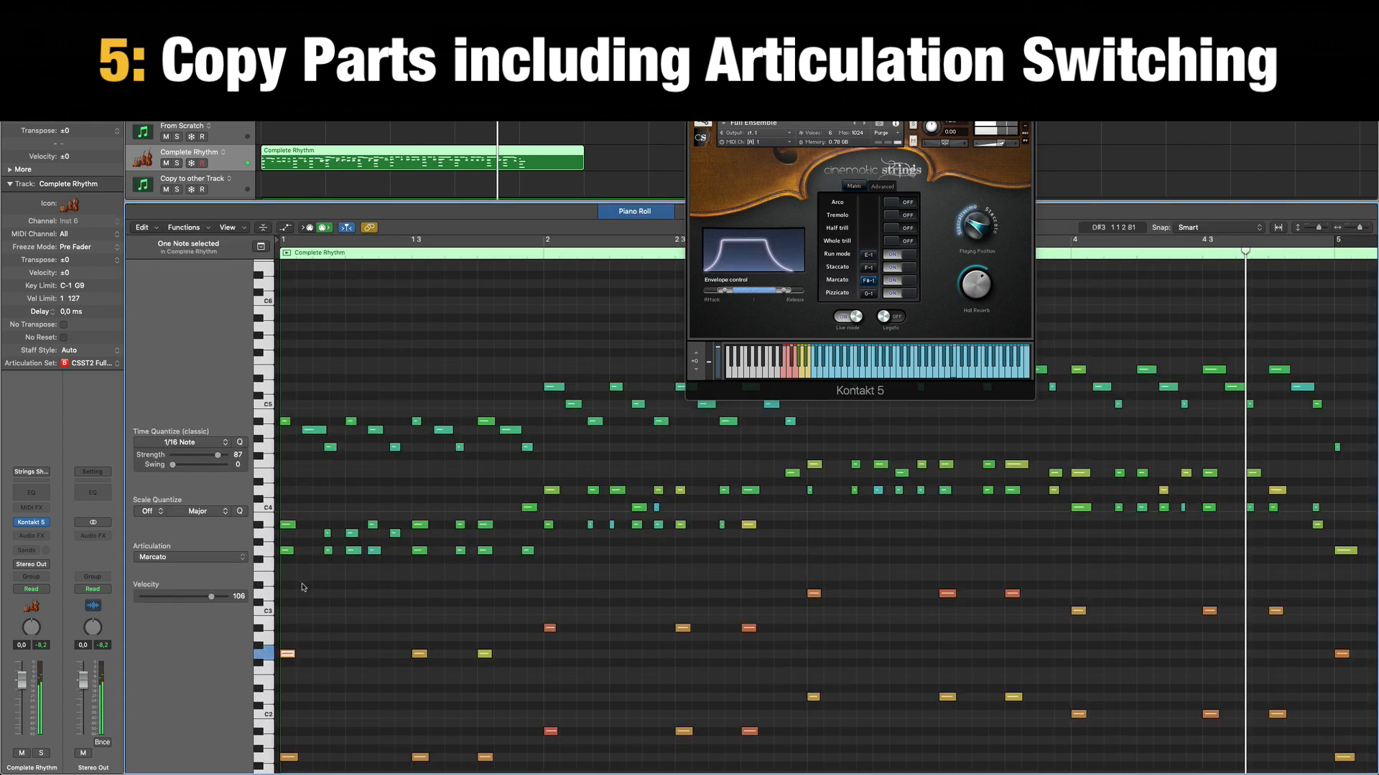
pyautogui.moveTo(302, 587); pyautogui.dragTo(286, 514)
pyautogui.click(308, 409)
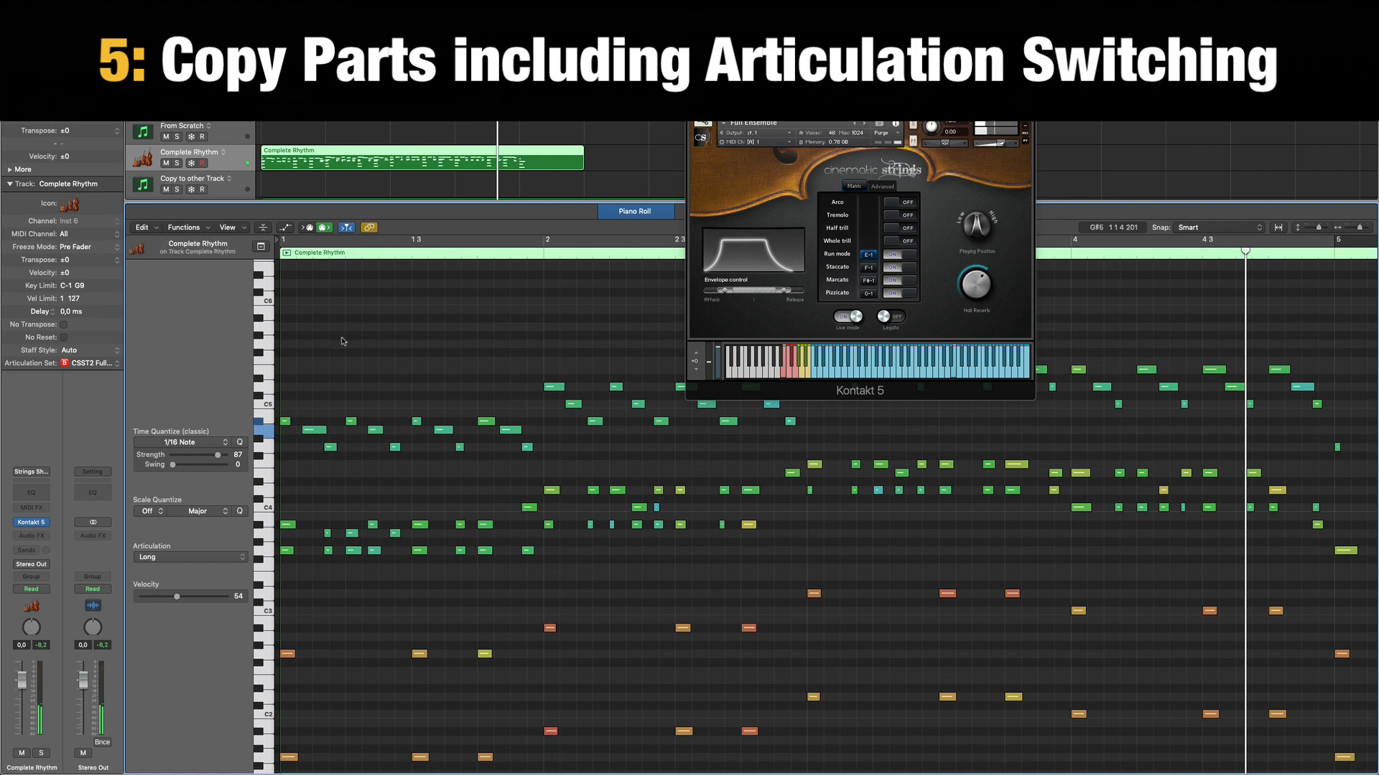
pyautogui.press('p')
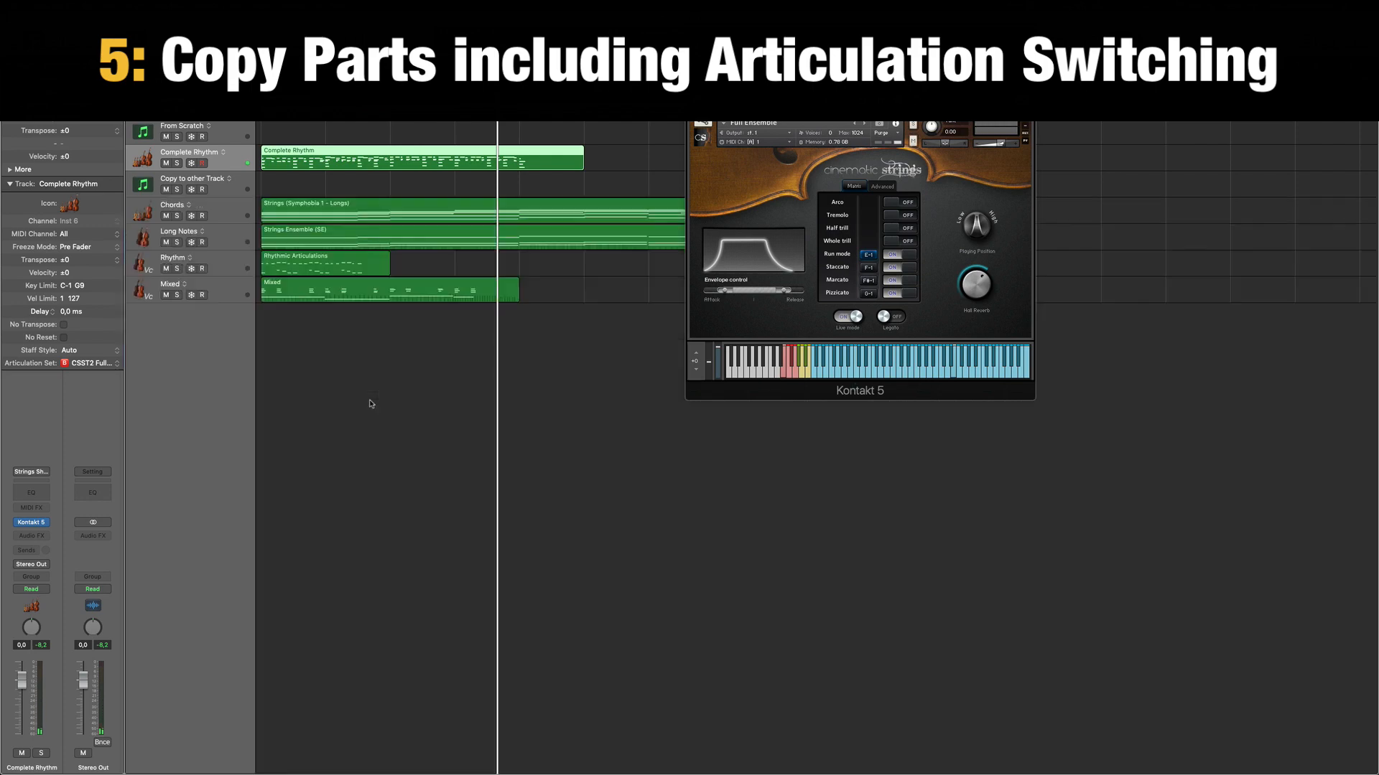
# Copy the Complete Rhythm region to the start of Copy to other Track, which uses the 05 Brass instrument.
pyautogui.click(378, 377)
pyautogui.click(313, 162)
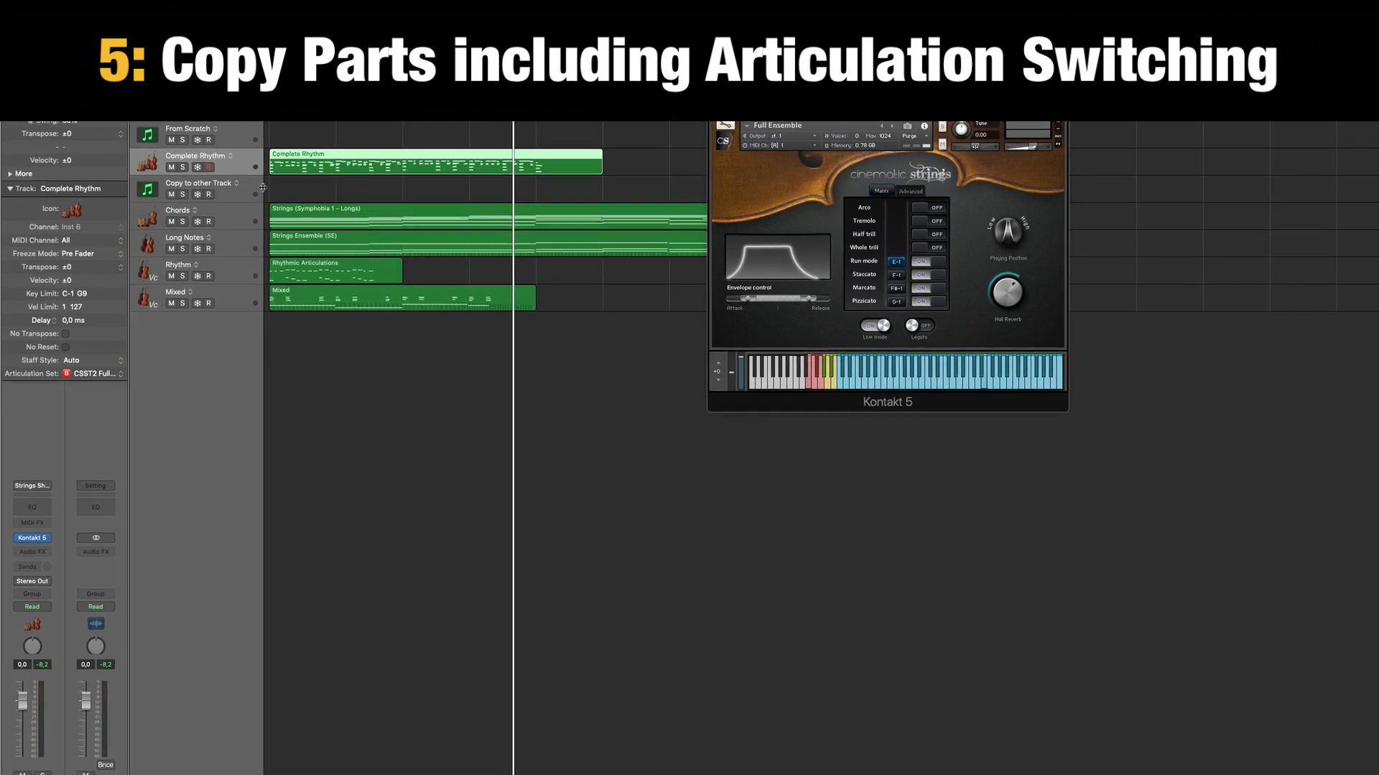
pyautogui.click(233, 185)
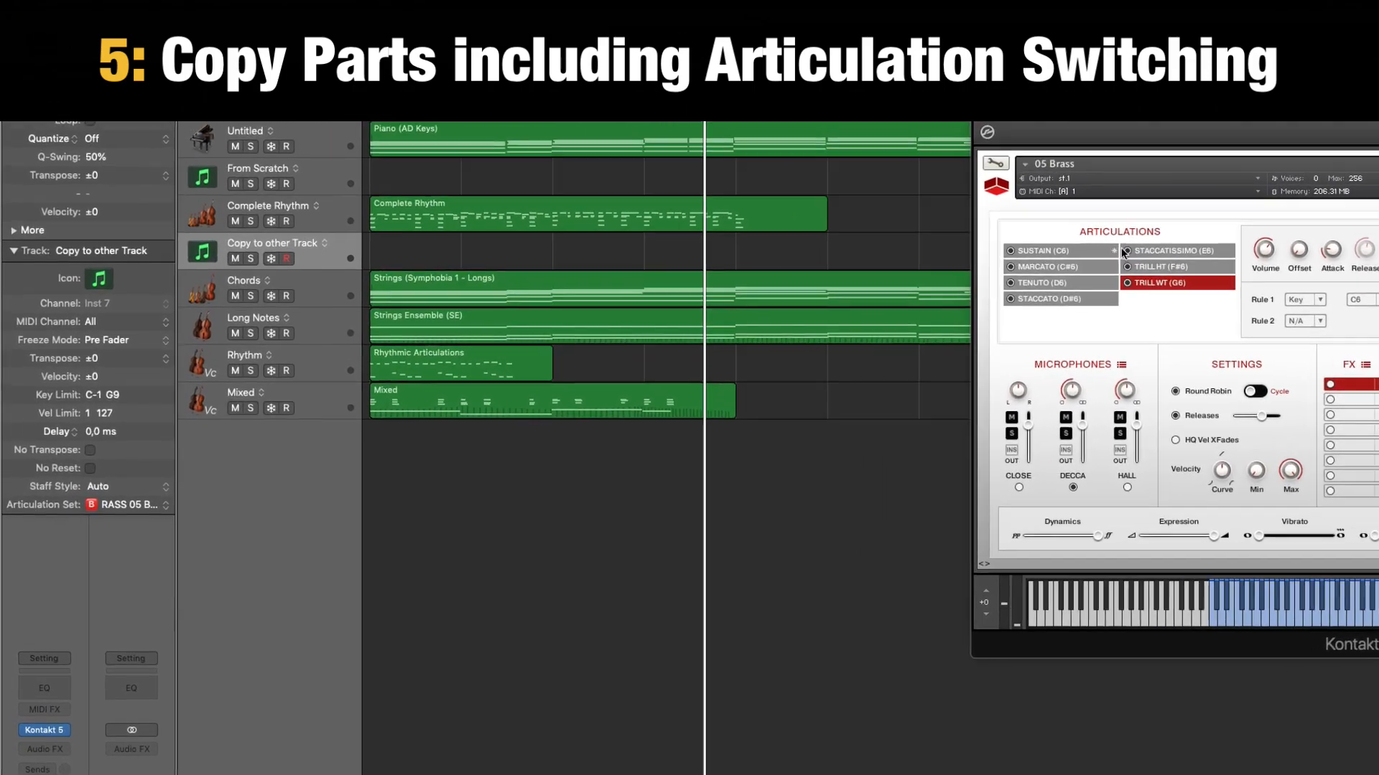
pyautogui.moveTo(444, 242); pyautogui.dragTo(505, 319)
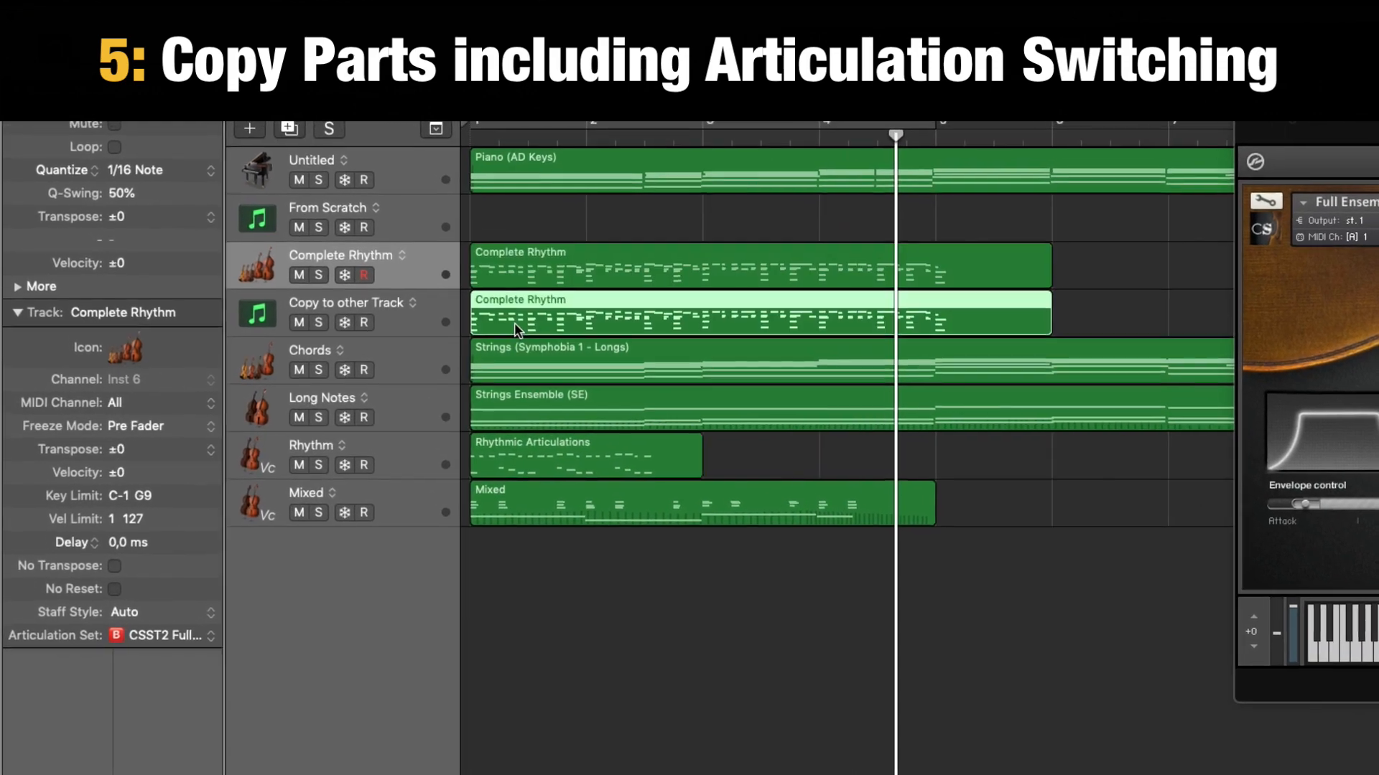
# Play the Complete Rhythm track in solo from the start, select Copy to other Track and turn the solo off.
pyautogui.click(310, 268)
pyautogui.press('Return')
pyautogui.press('space')
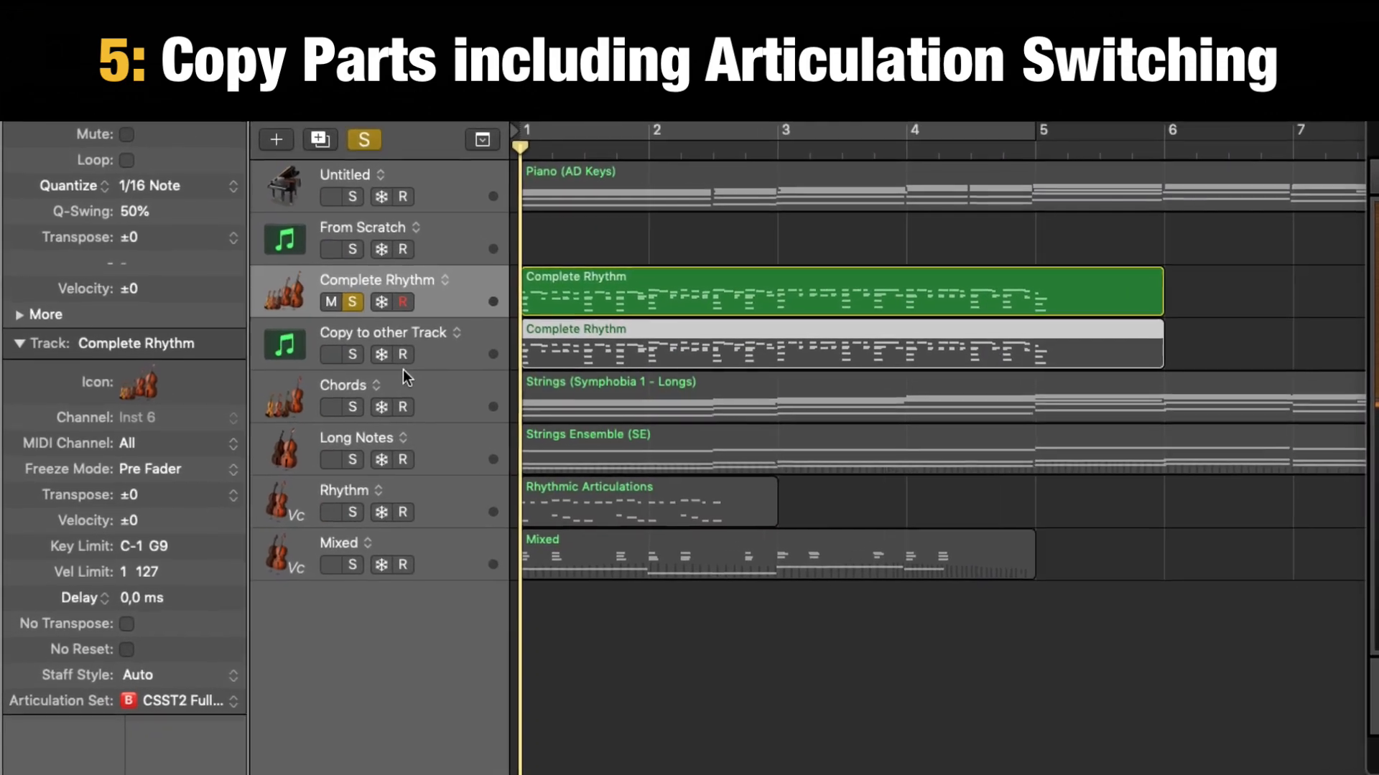
pyautogui.click(460, 356)
pyautogui.click(353, 303)
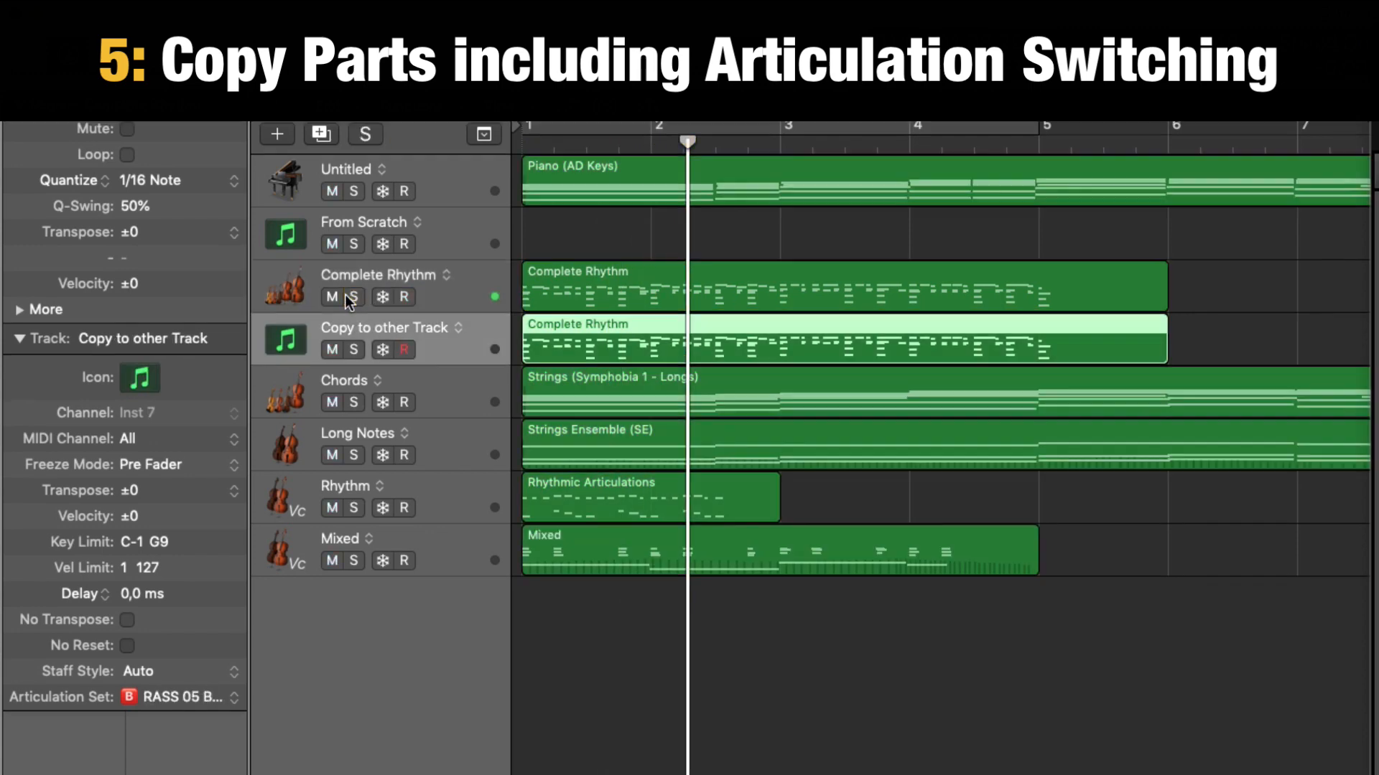
# Check the articulation set of Copy to other Track and the articulations of the bass, middle and melody notes in its copied region.
pyautogui.click(189, 431)
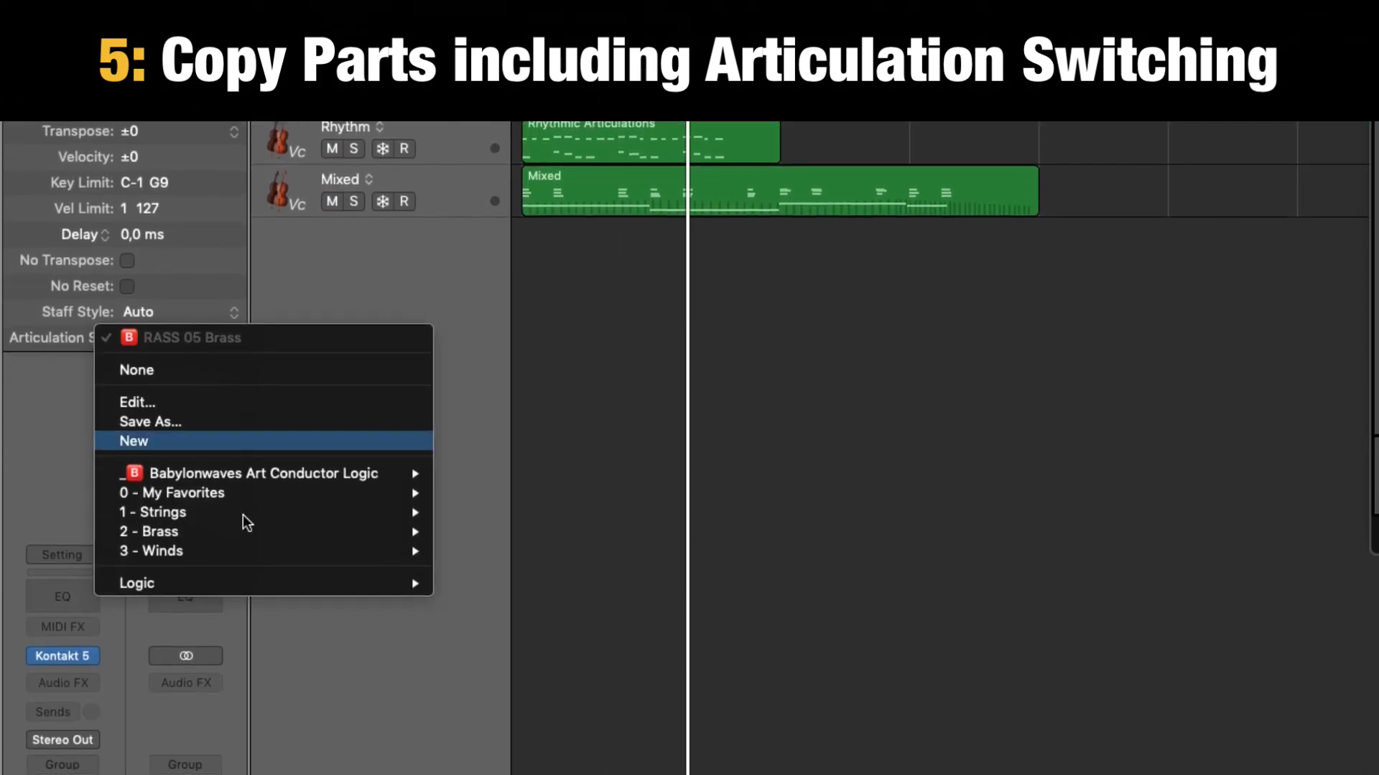
pyautogui.click(993, 519)
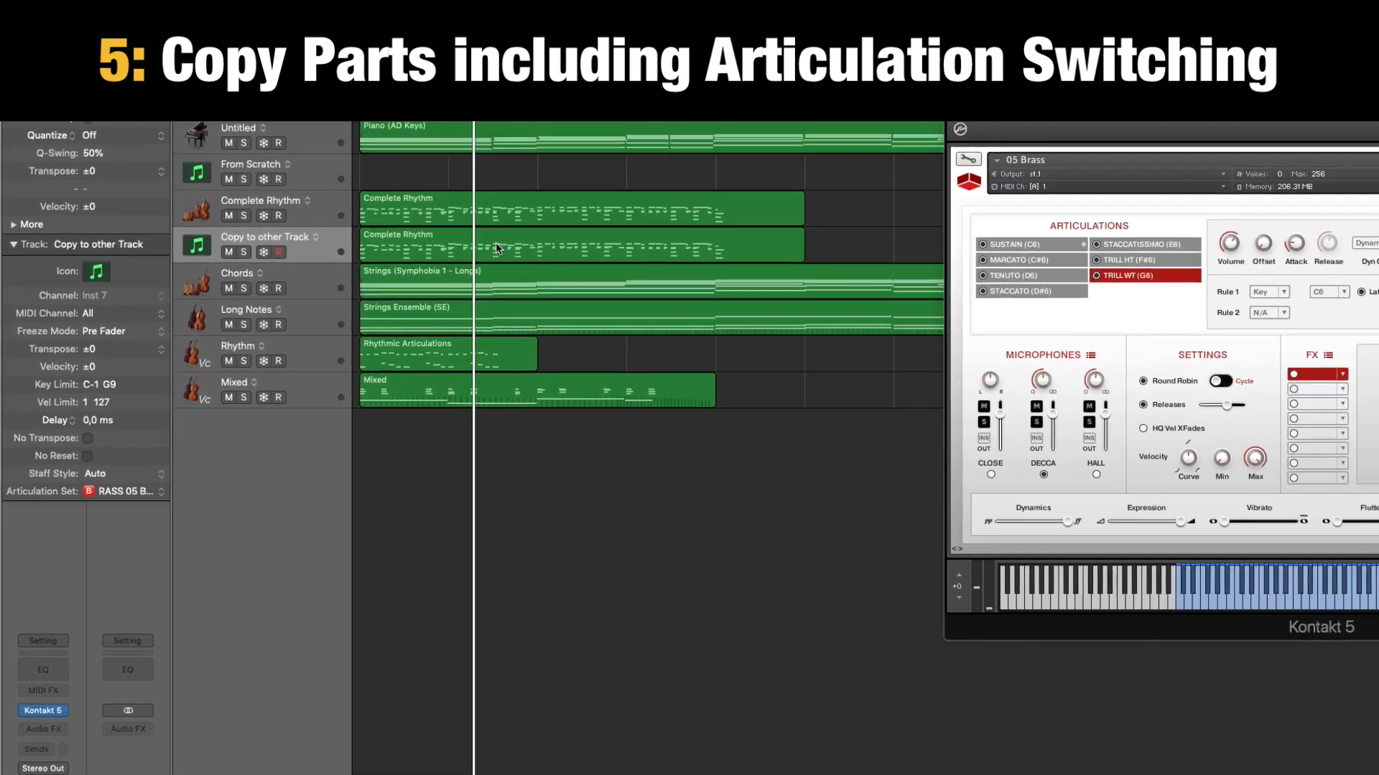
pyautogui.doubleClick(495, 247)
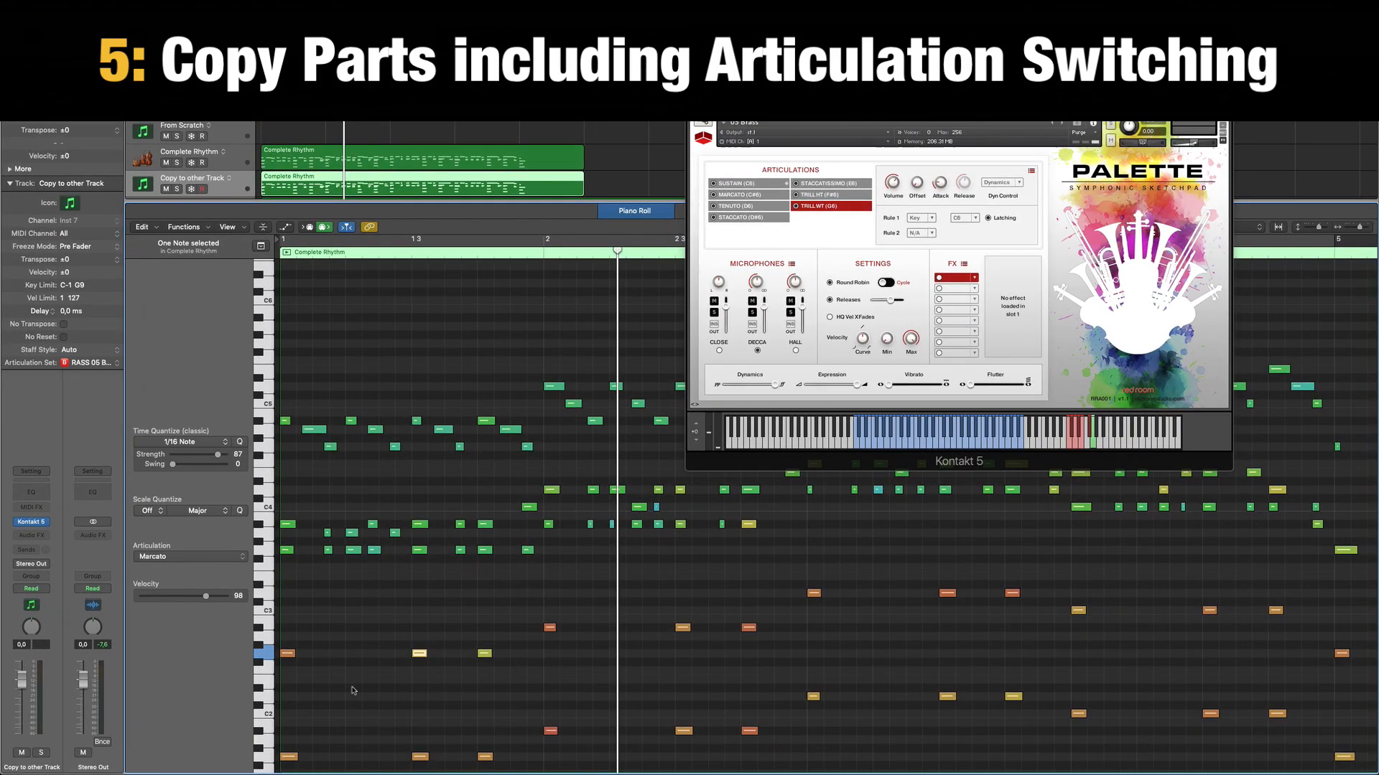
pyautogui.moveTo(399, 610); pyautogui.dragTo(281, 522)
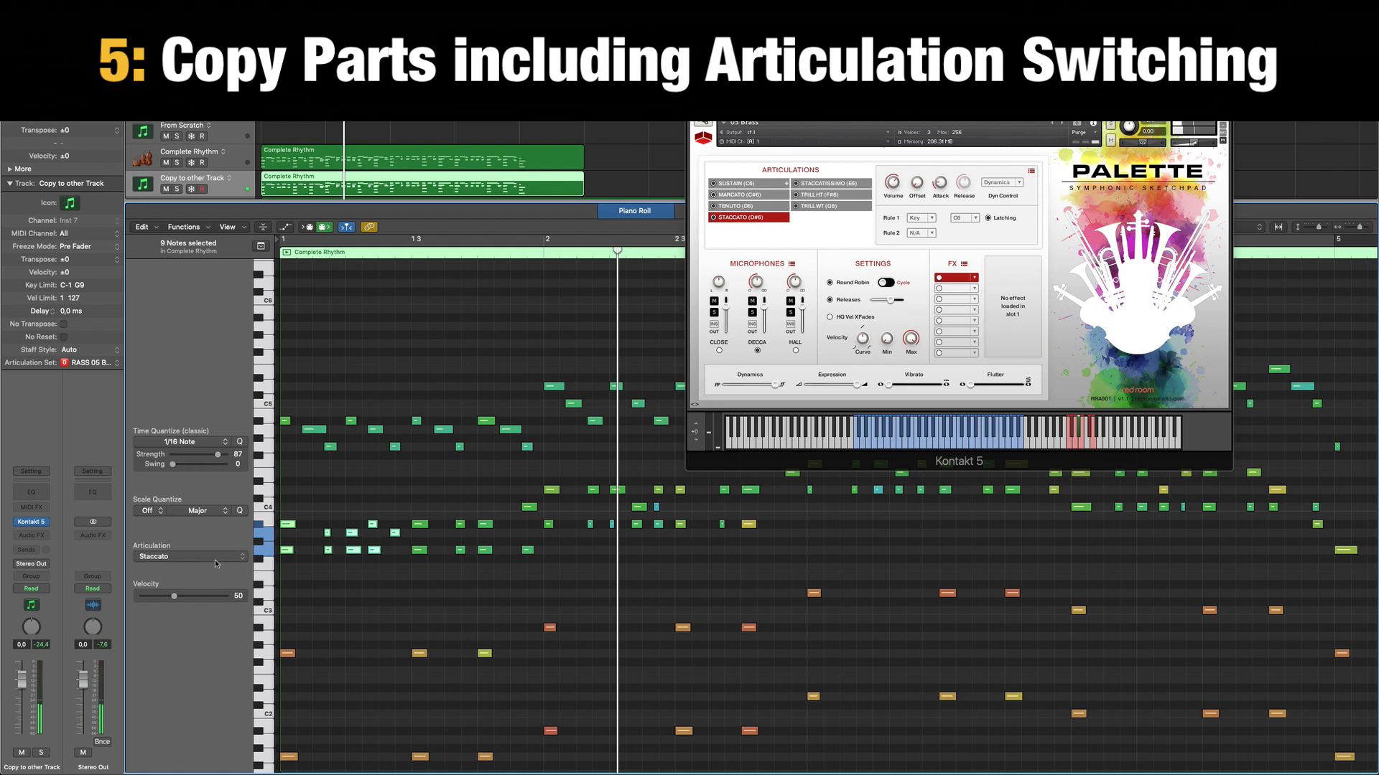
pyautogui.click(314, 472)
pyautogui.moveTo(349, 379); pyautogui.dragTo(280, 472)
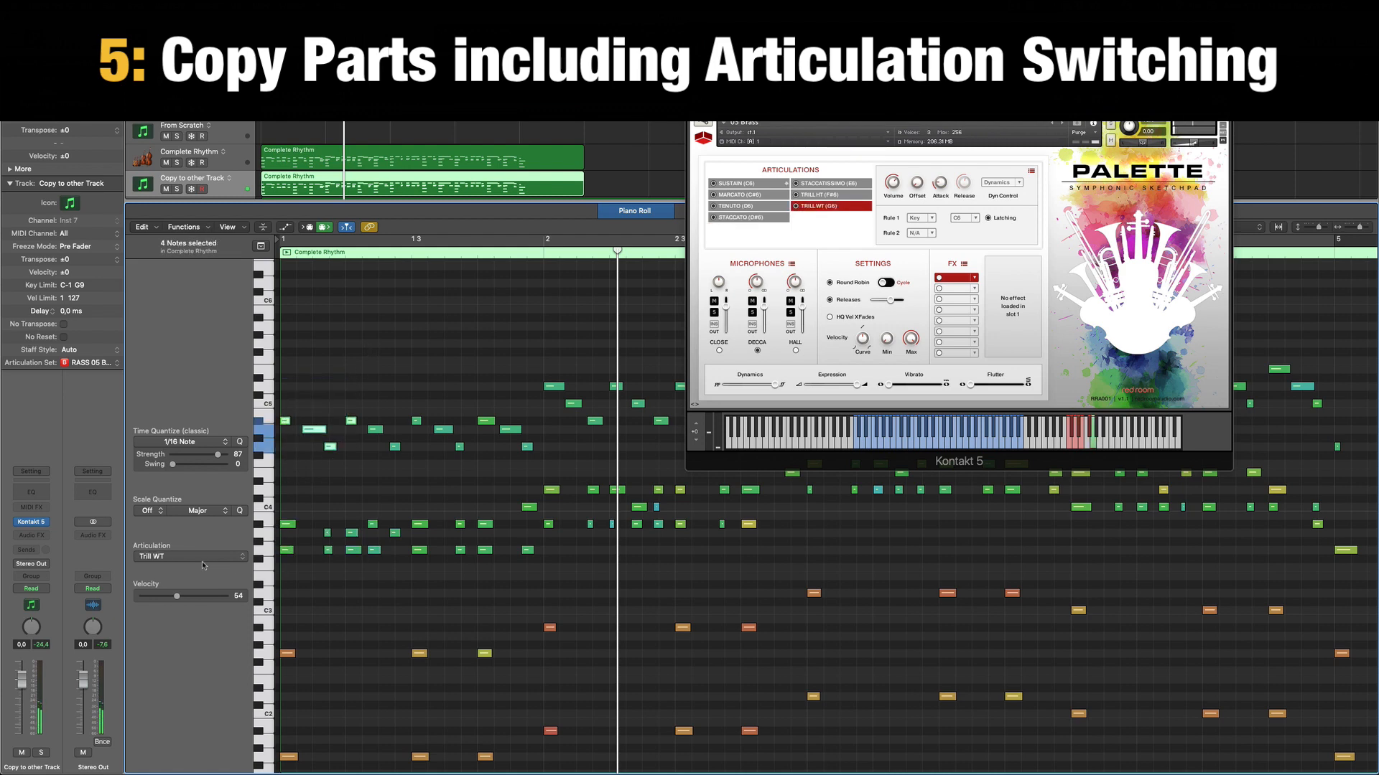
pyautogui.click(480, 337)
pyautogui.press('v')
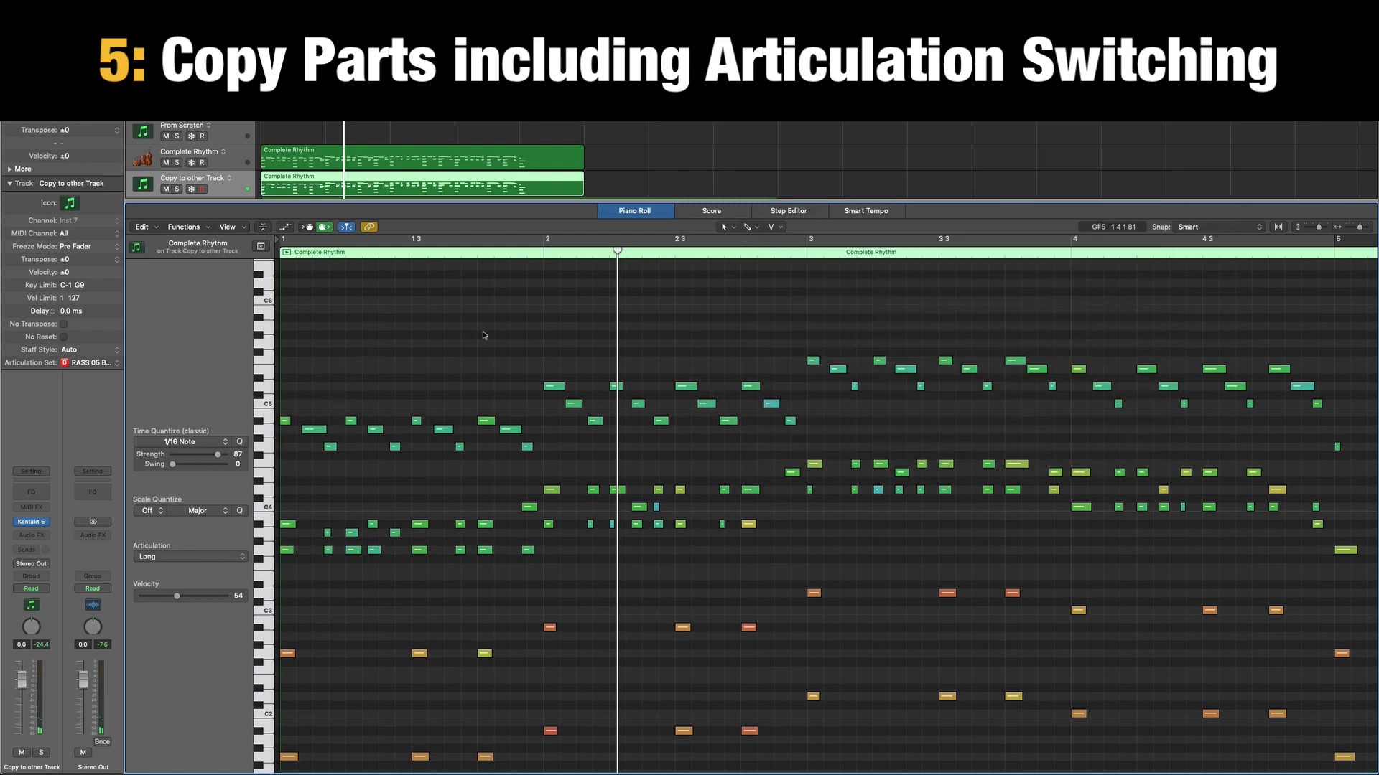
# Select all Trill WT notes in the copied region, view the available articulations without changing them and close the Piano Roll.
pyautogui.click(286, 421)
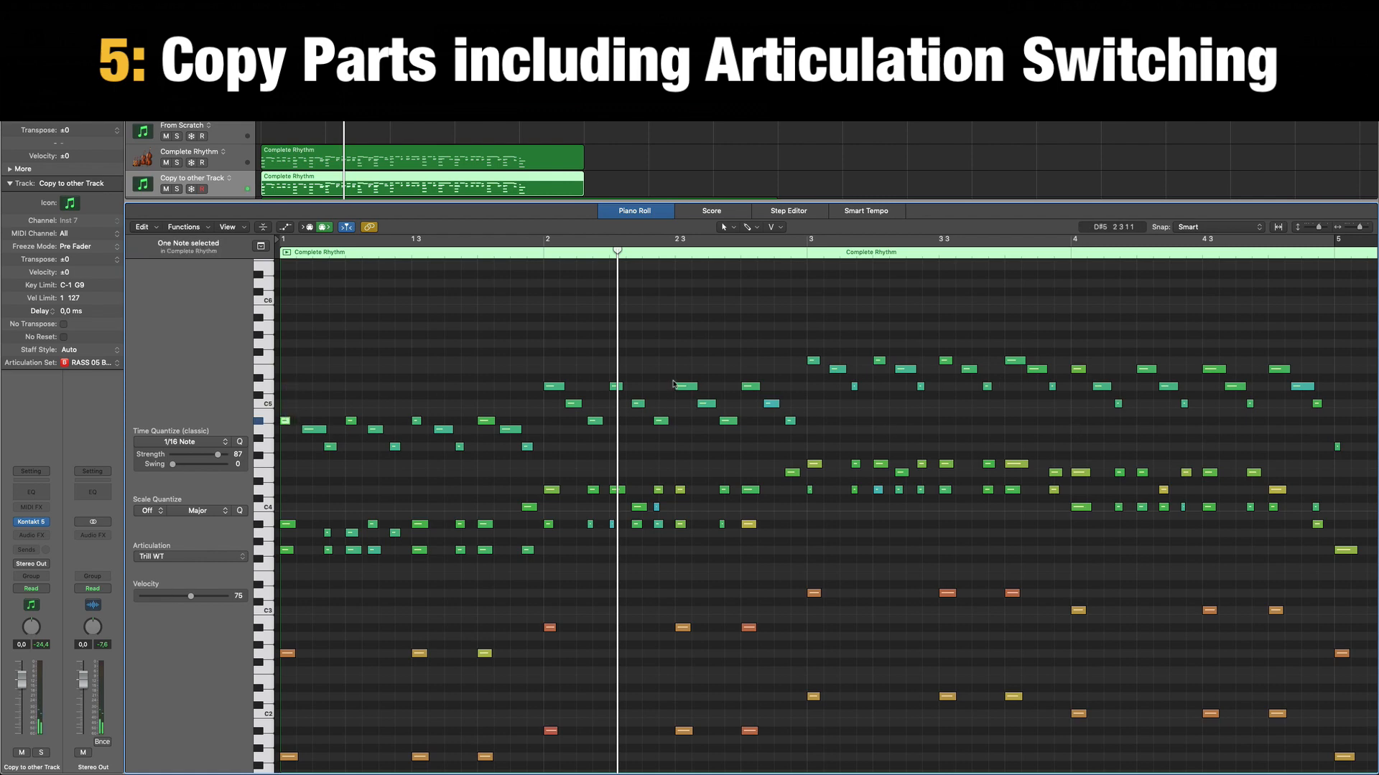
pyautogui.hotkey('shift', 'k')
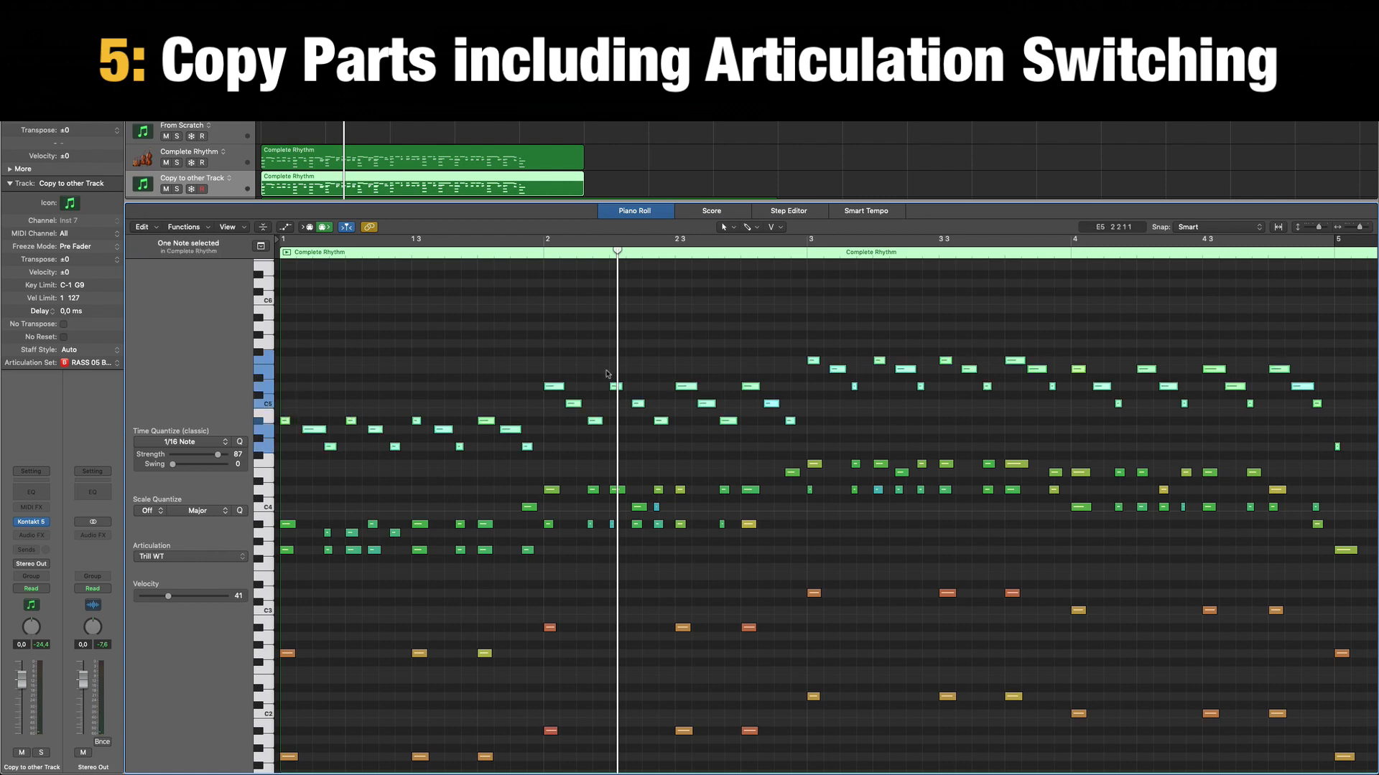
pyautogui.click(235, 556)
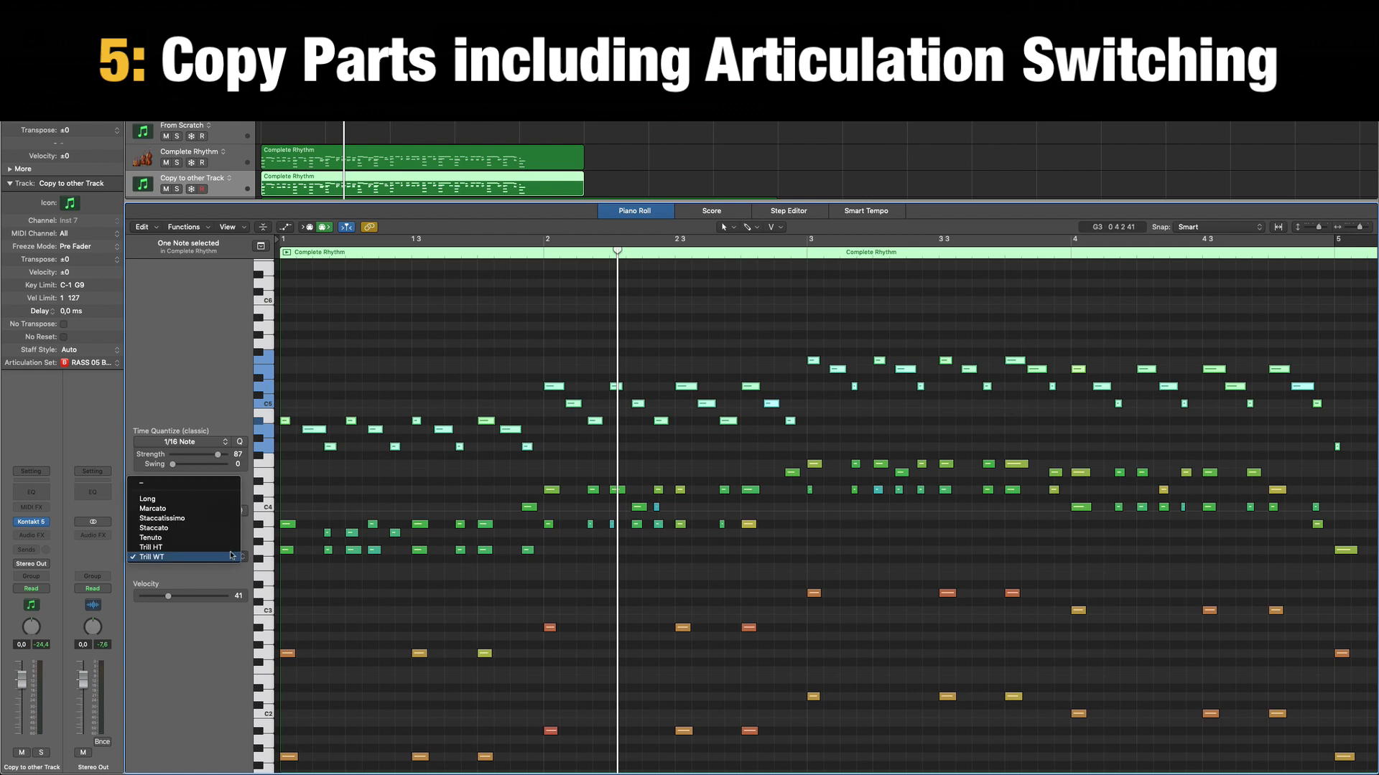
pyautogui.click(401, 345)
pyautogui.click(407, 342)
pyautogui.press('p')
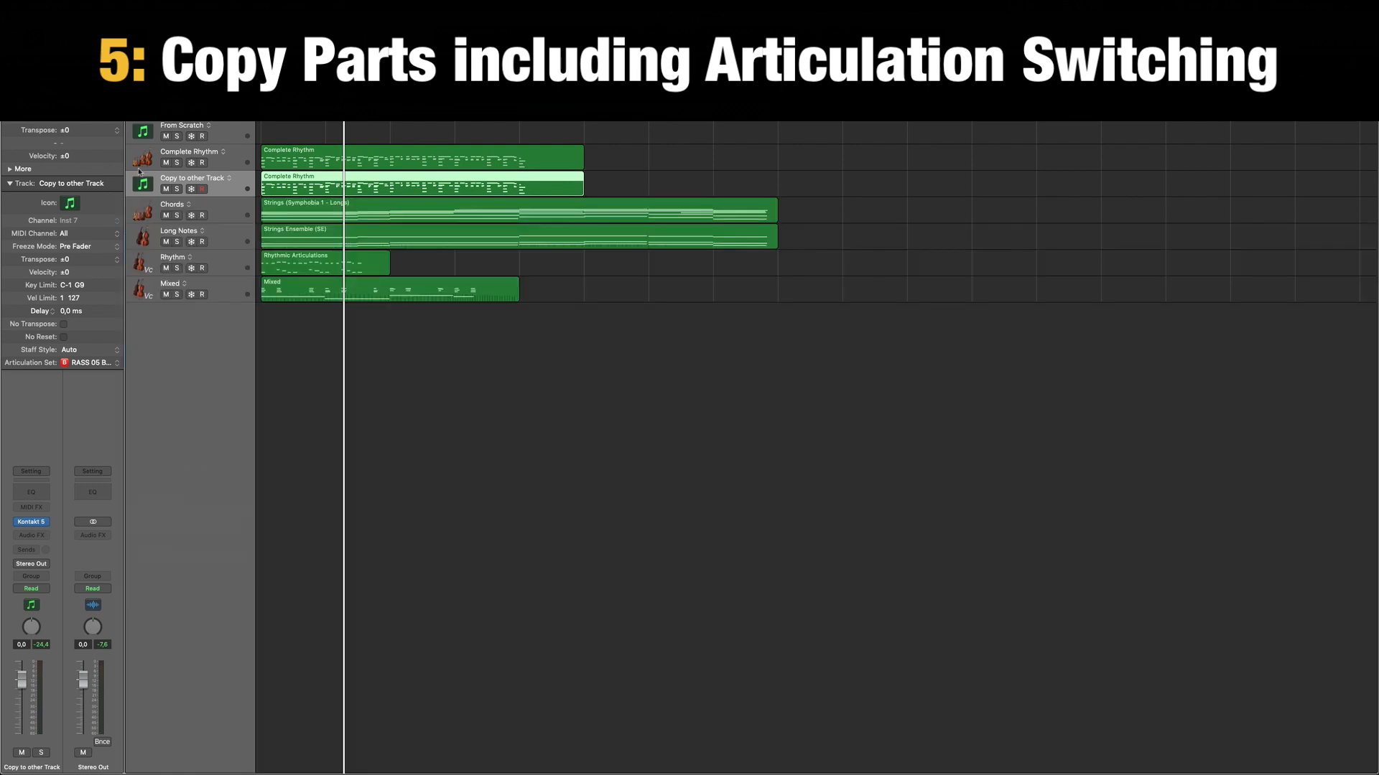
# Solo Copy to other Track, play the copied region from the start and stop playback.
pyautogui.click(178, 190)
pyautogui.press('Return')
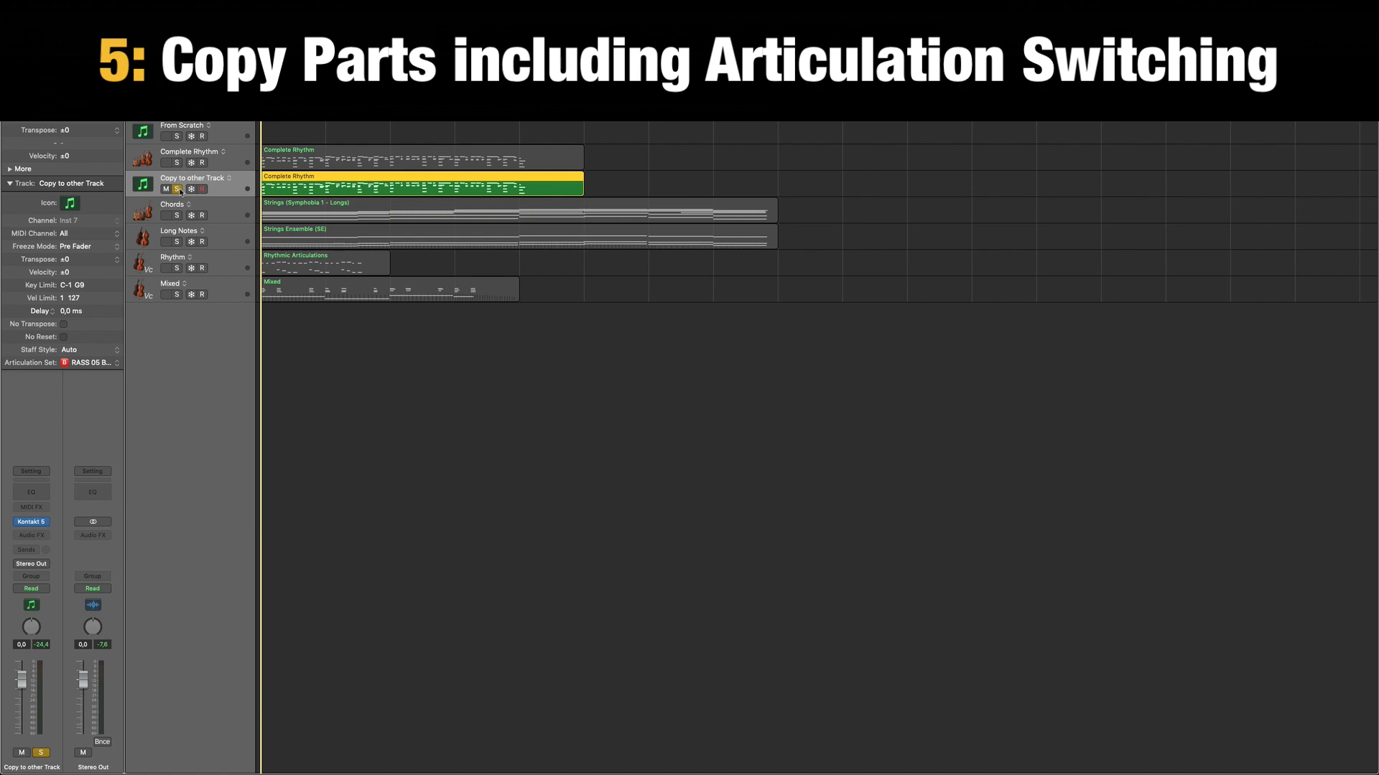
pyautogui.press('space')
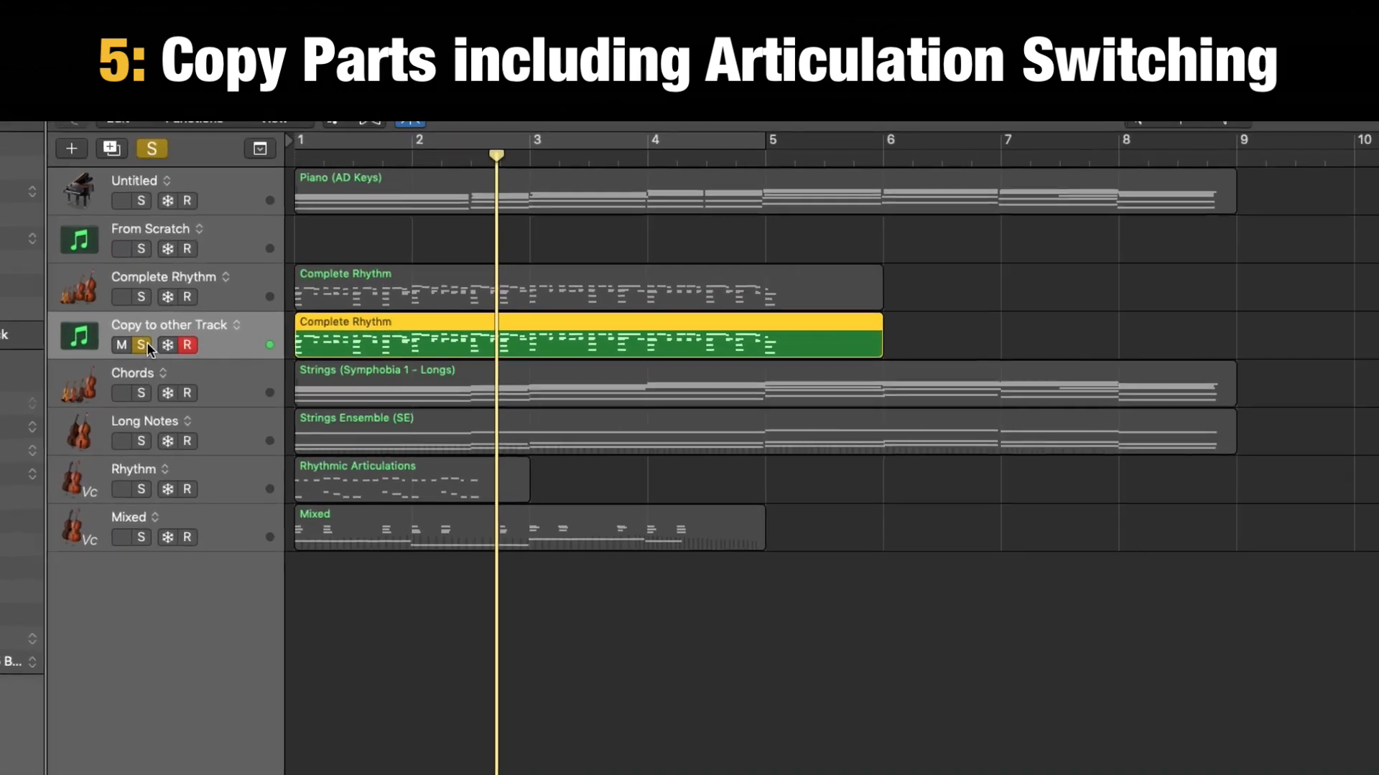
pyautogui.press('space')
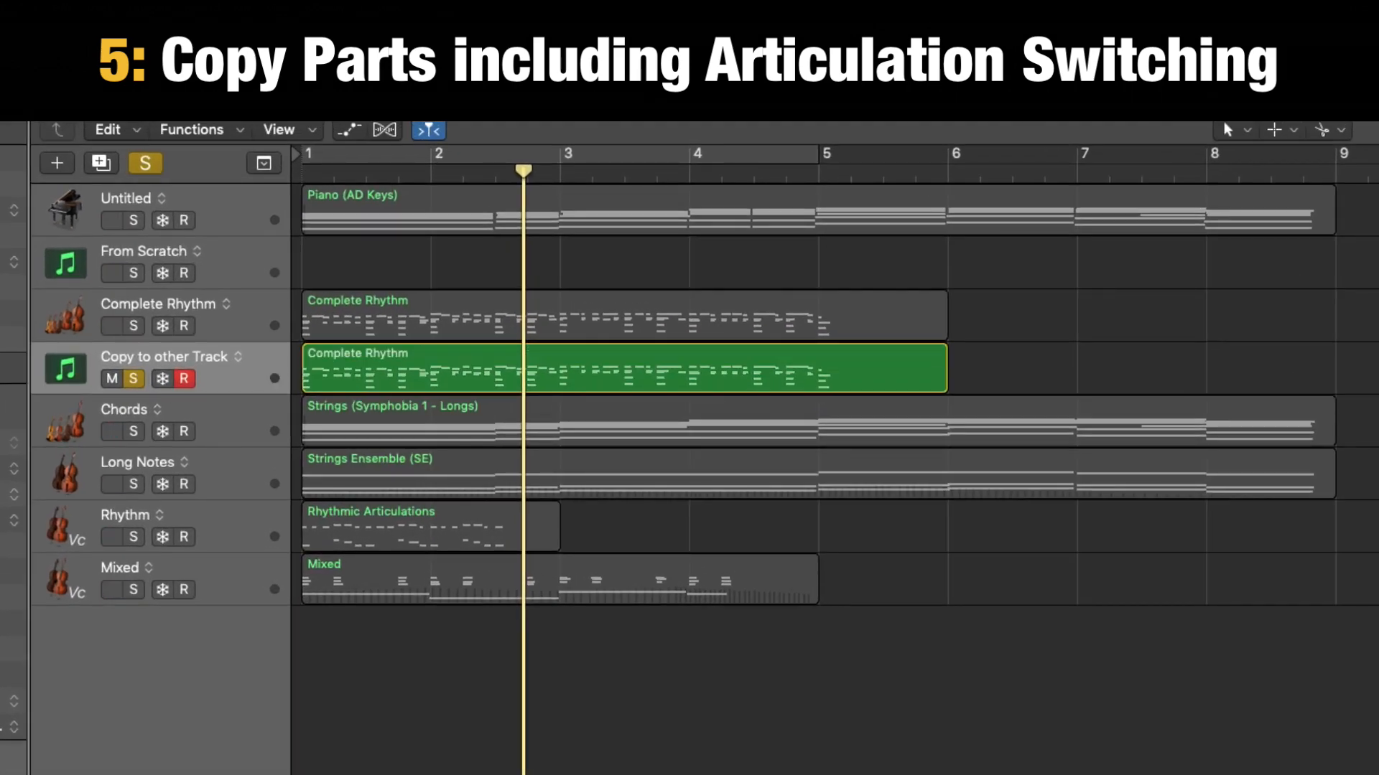
# Solo Complete Rhythm together with Copy to other Track and play both regions from the start of the project.
pyautogui.click(134, 326)
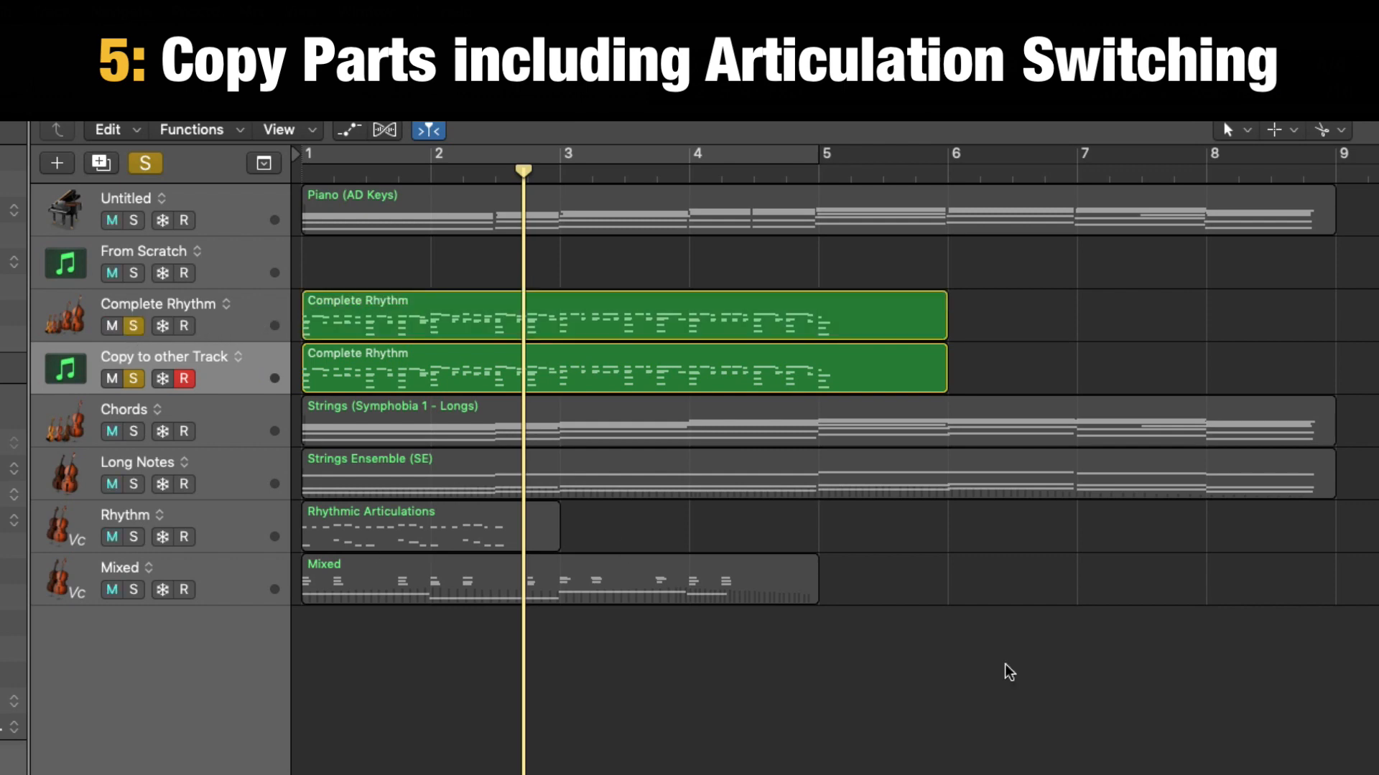
pyautogui.press('Return')
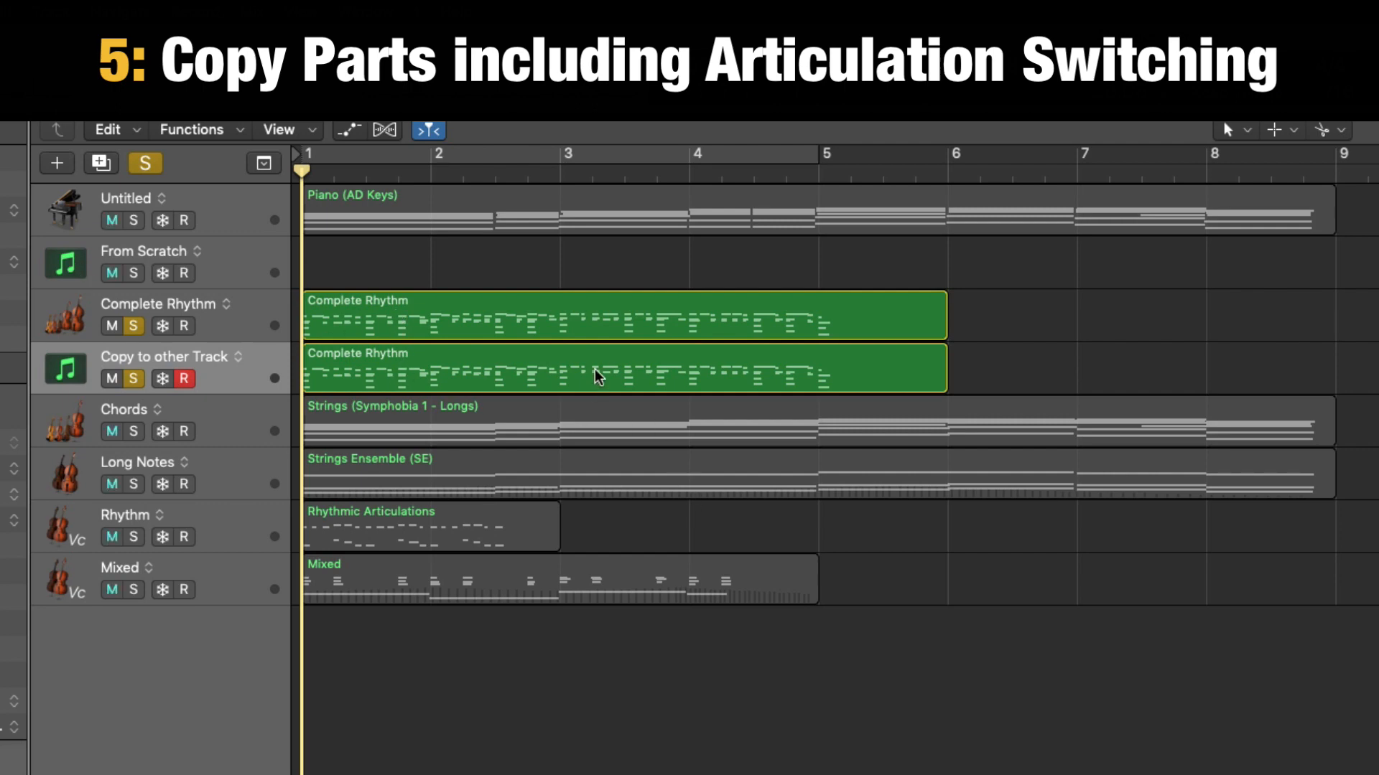
pyautogui.click(259, 324)
pyautogui.click(272, 364)
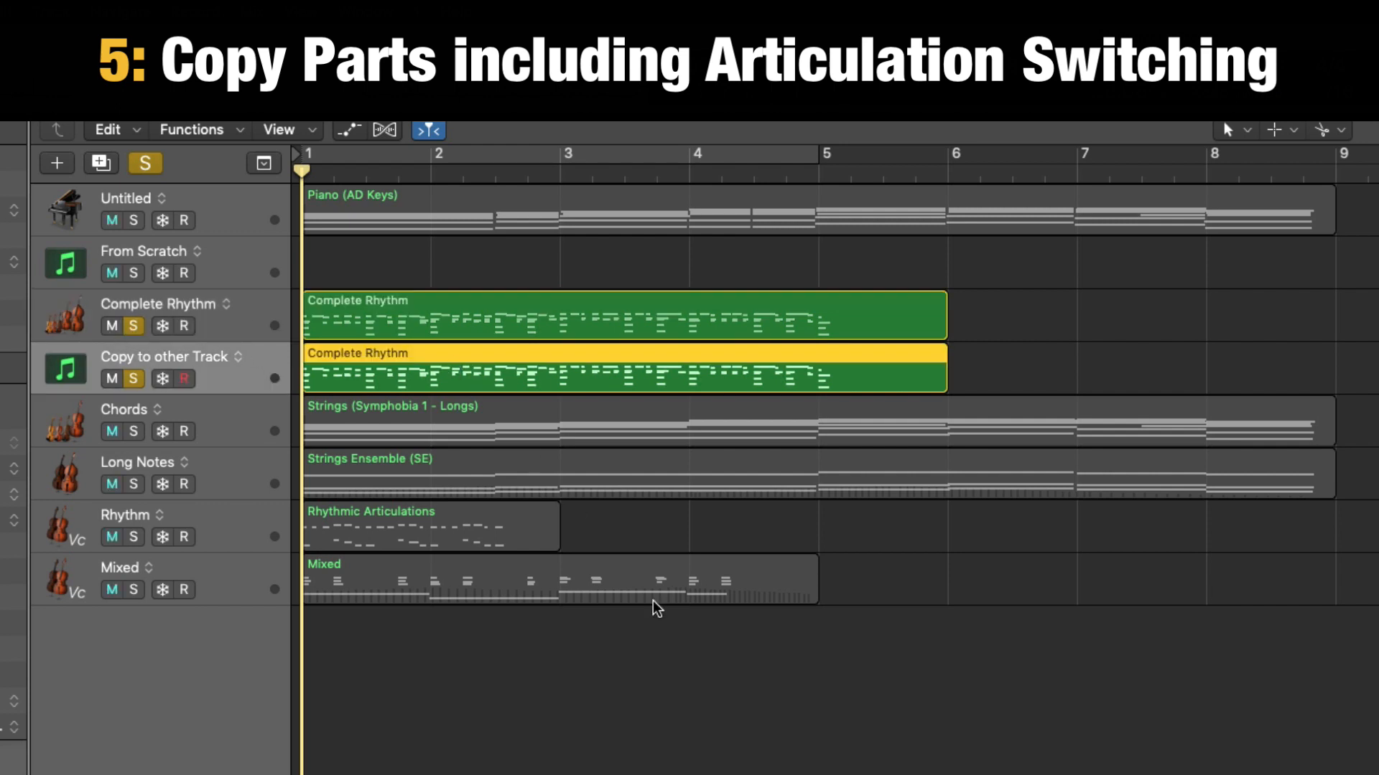
pyautogui.press('space')
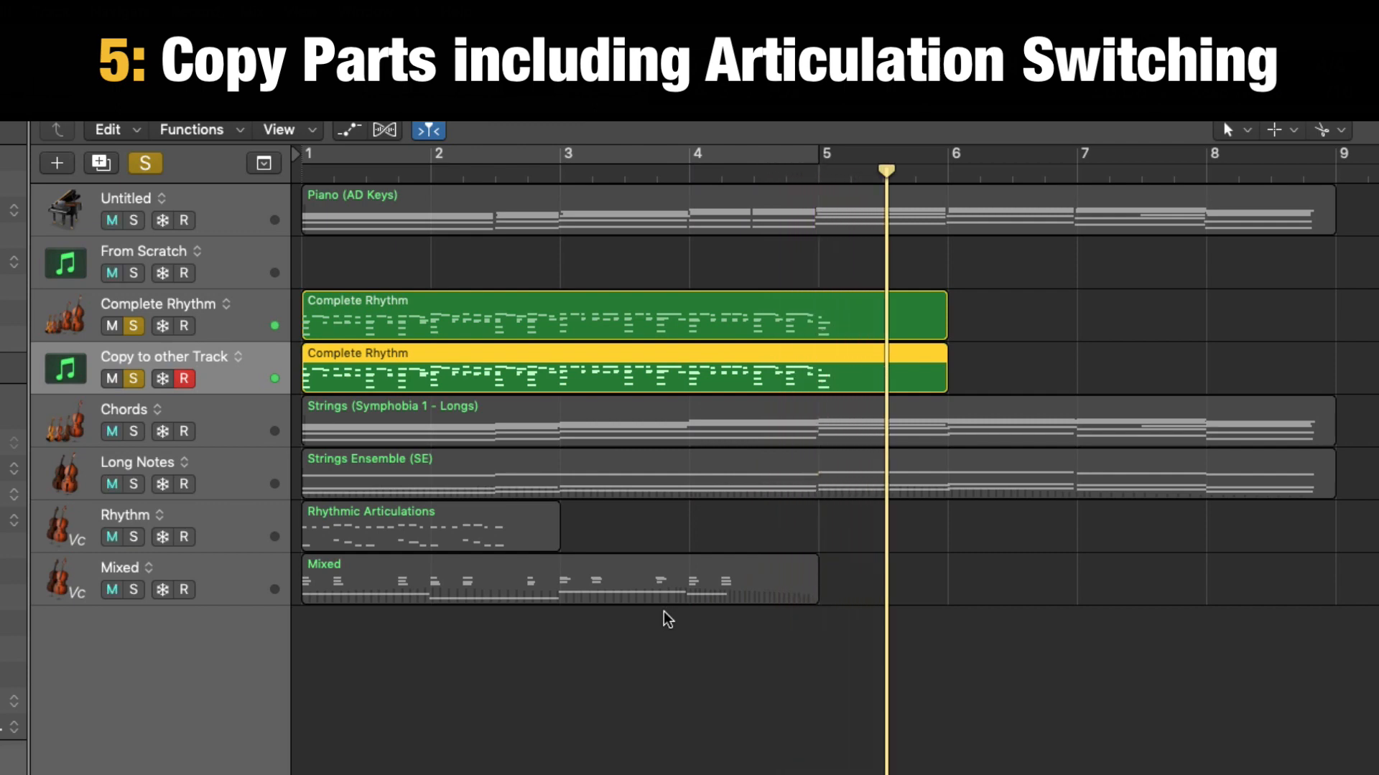
# Select the Complete Rhythm track, close its keyswitch display and turn off the solo on both rhythm tracks.
pyautogui.click(235, 326)
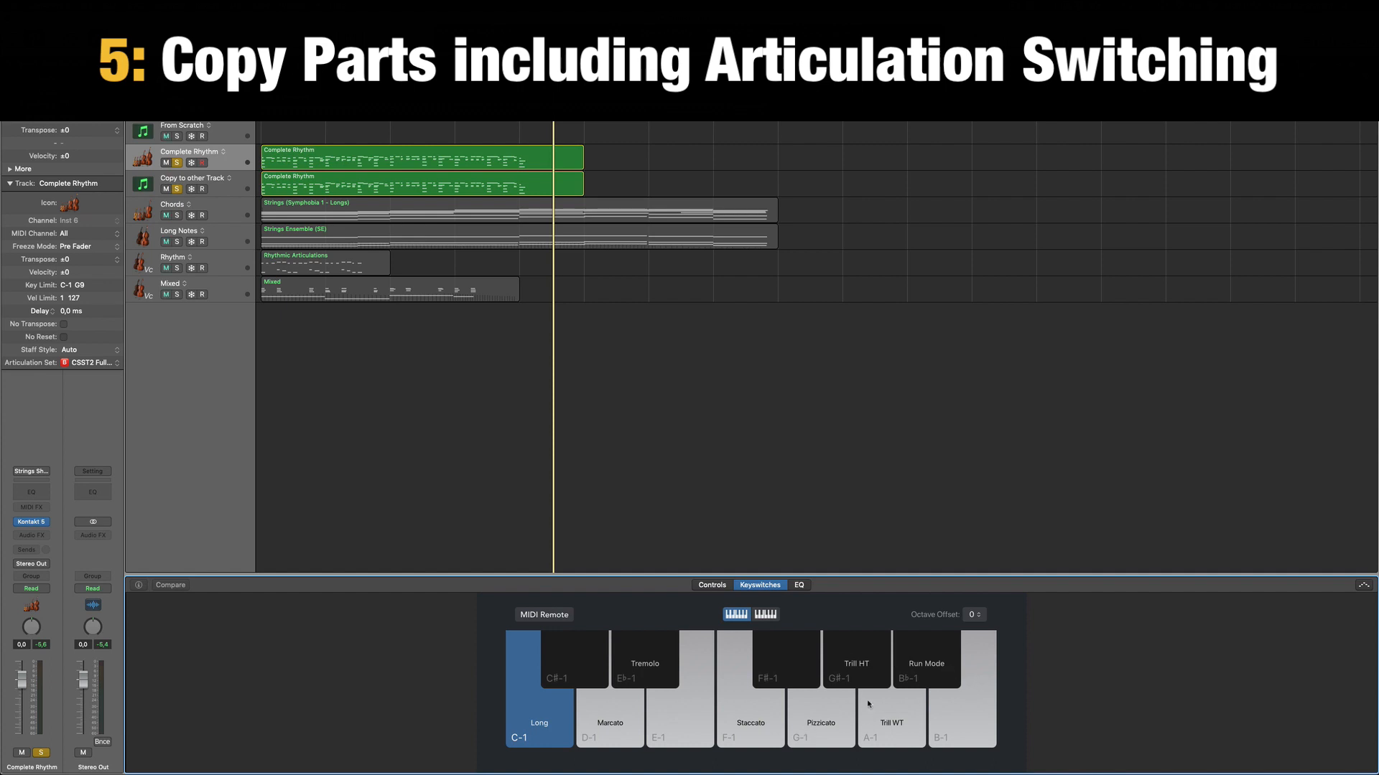
pyautogui.press('v')
pyautogui.press('v')
pyautogui.press('b')
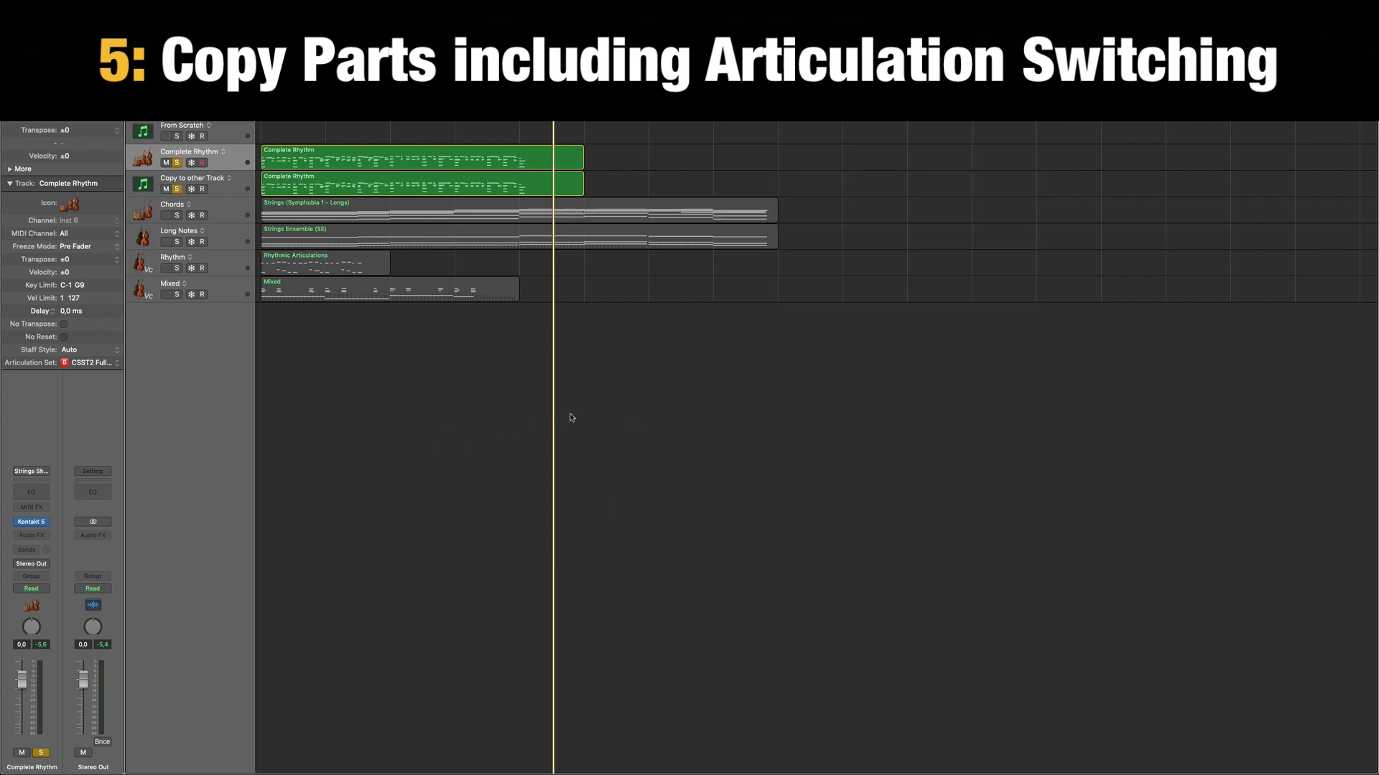
pyautogui.click(178, 191)
pyautogui.click(177, 163)
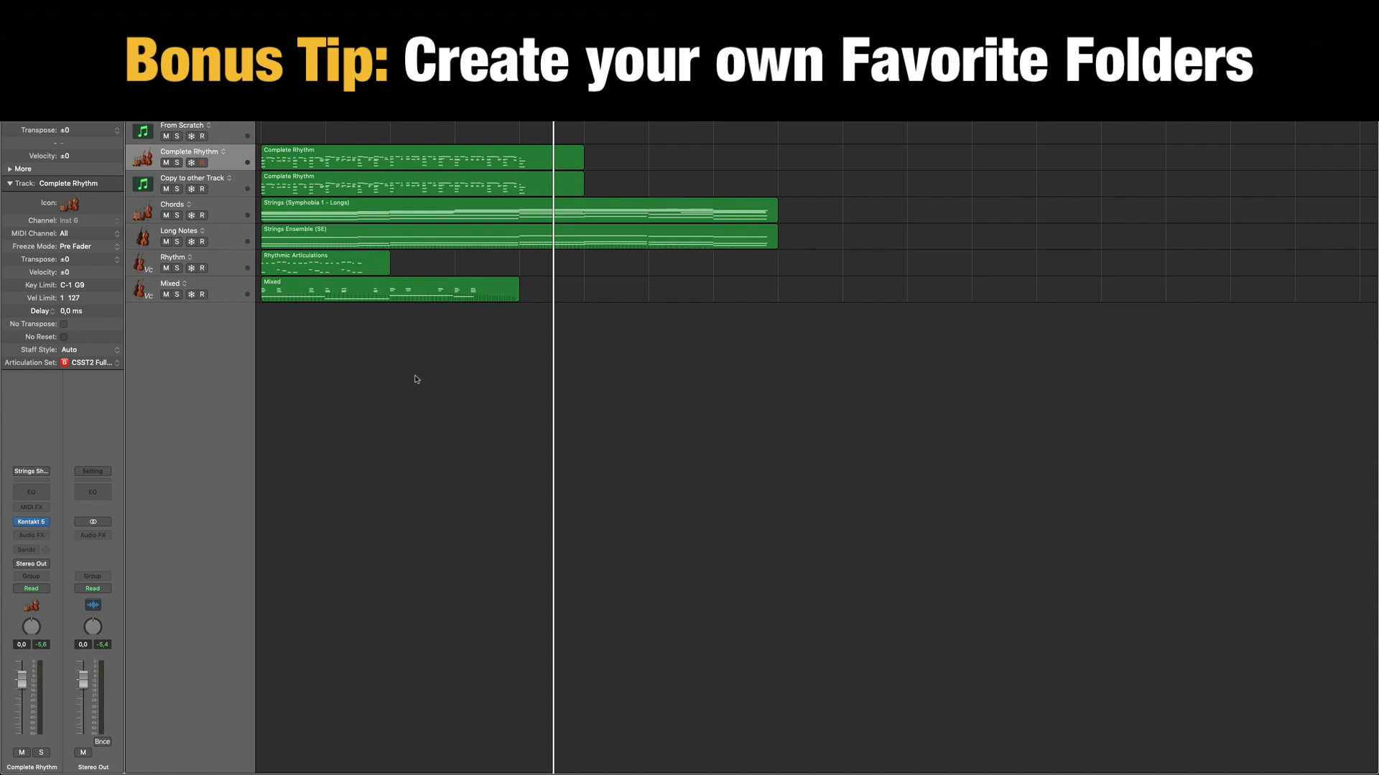
# View the articulation sets and favorite folders available for the Complete Rhythm track without changing the assigned set.
pyautogui.click(102, 363)
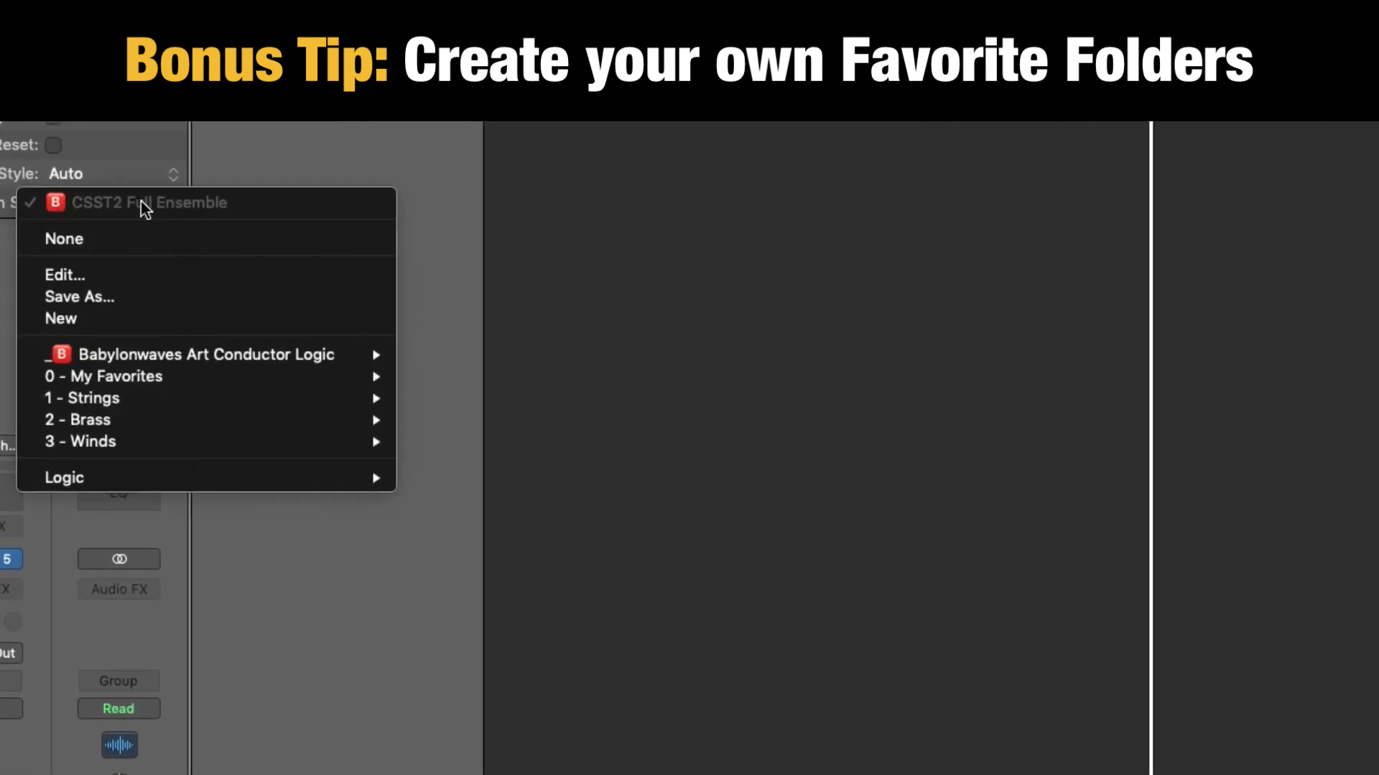
pyautogui.moveTo(148, 371)
pyautogui.press('Escape')
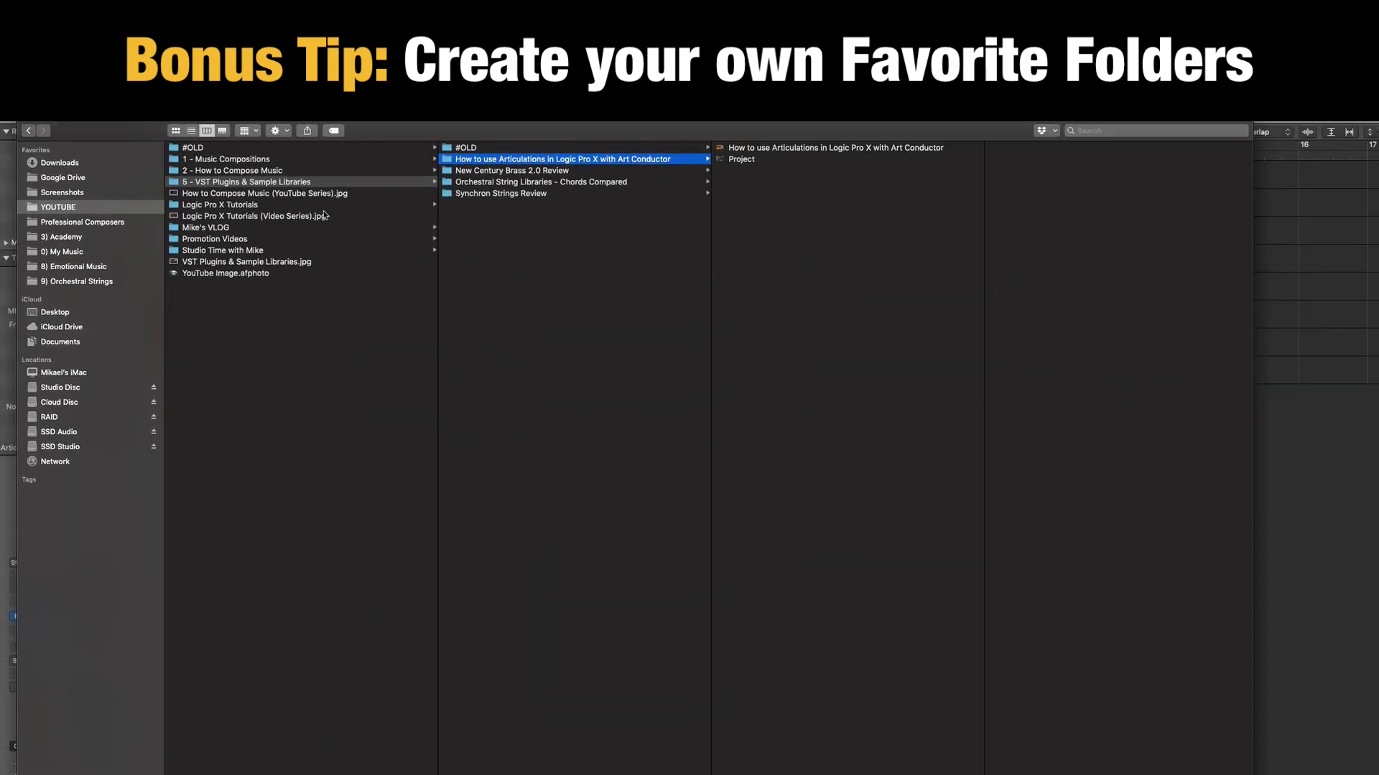
# Switch to Finder and browse from Macintosh HD through Users to the personal home folder.
pyautogui.click(59, 162)
pyautogui.click(81, 372)
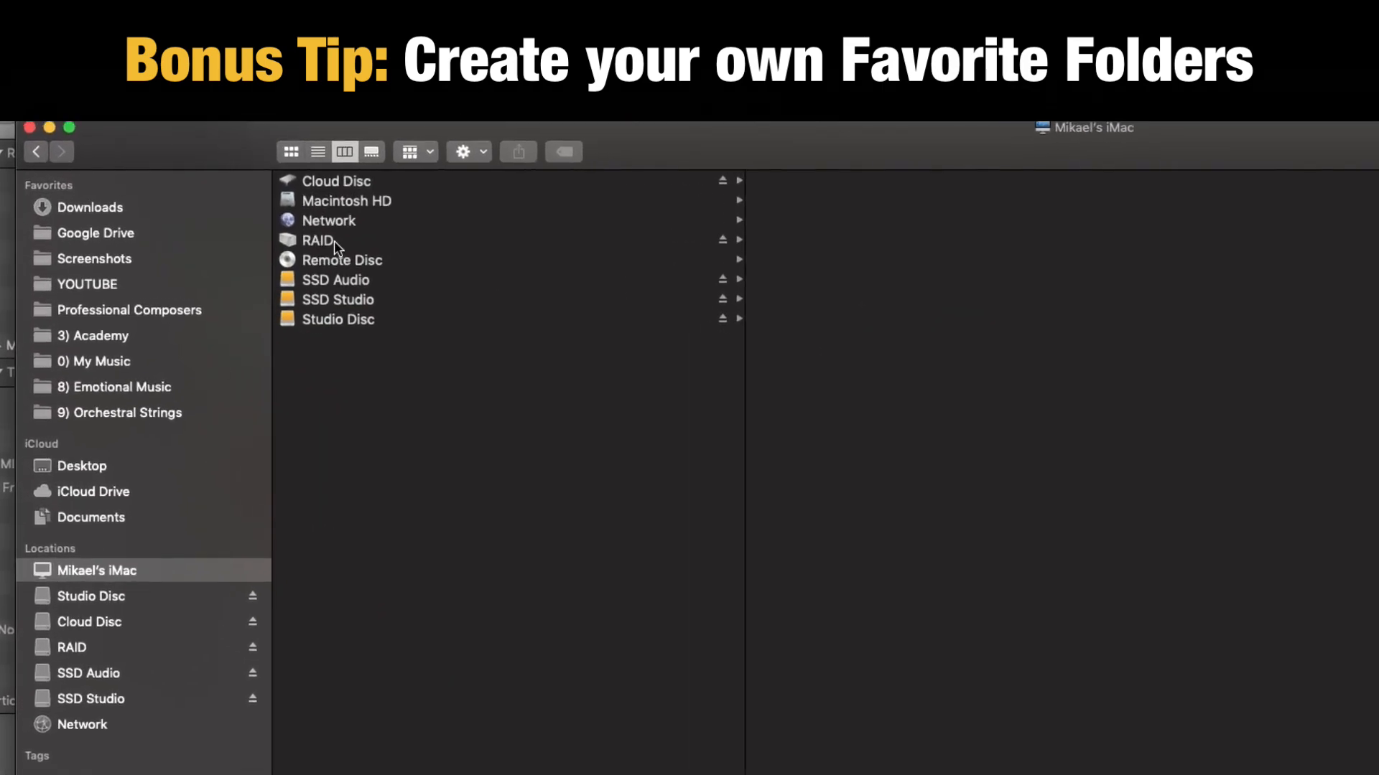
pyautogui.click(336, 197)
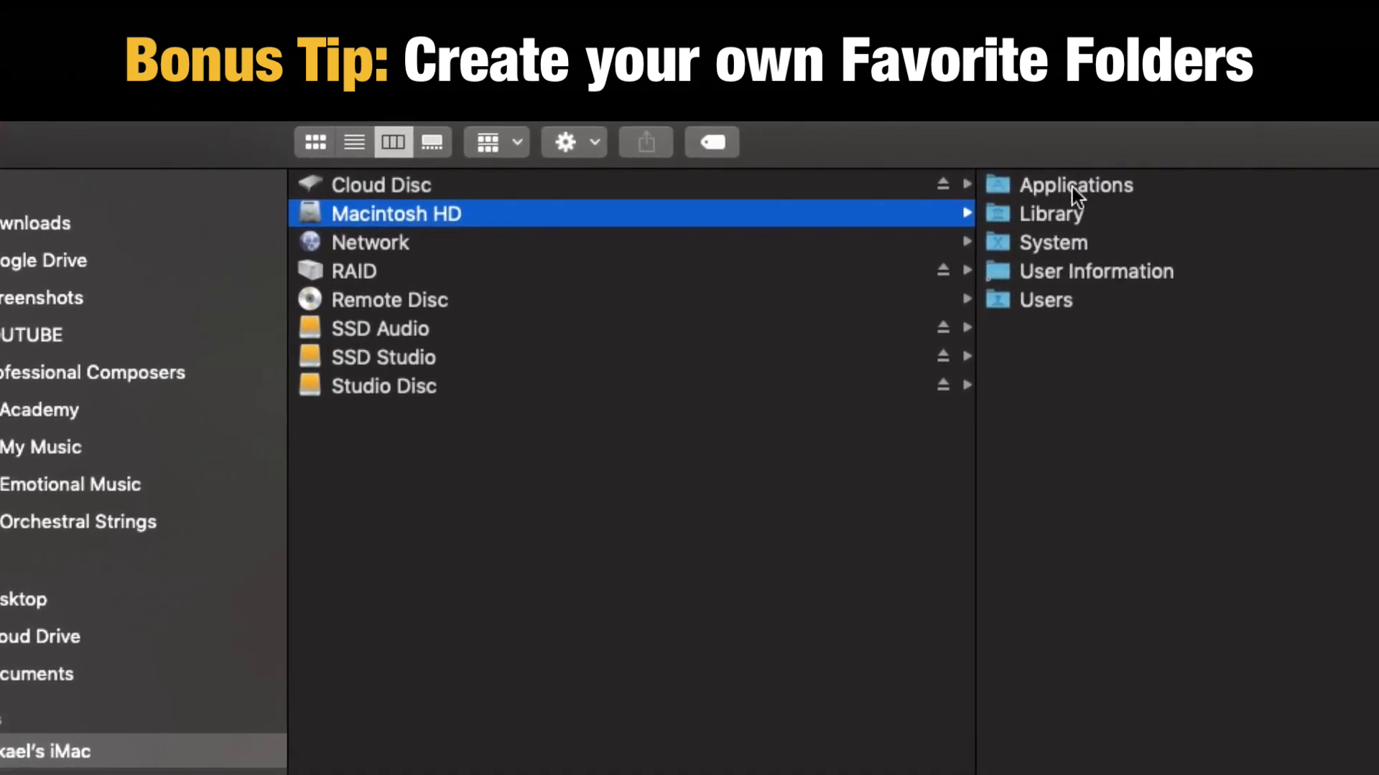
pyautogui.click(1142, 187)
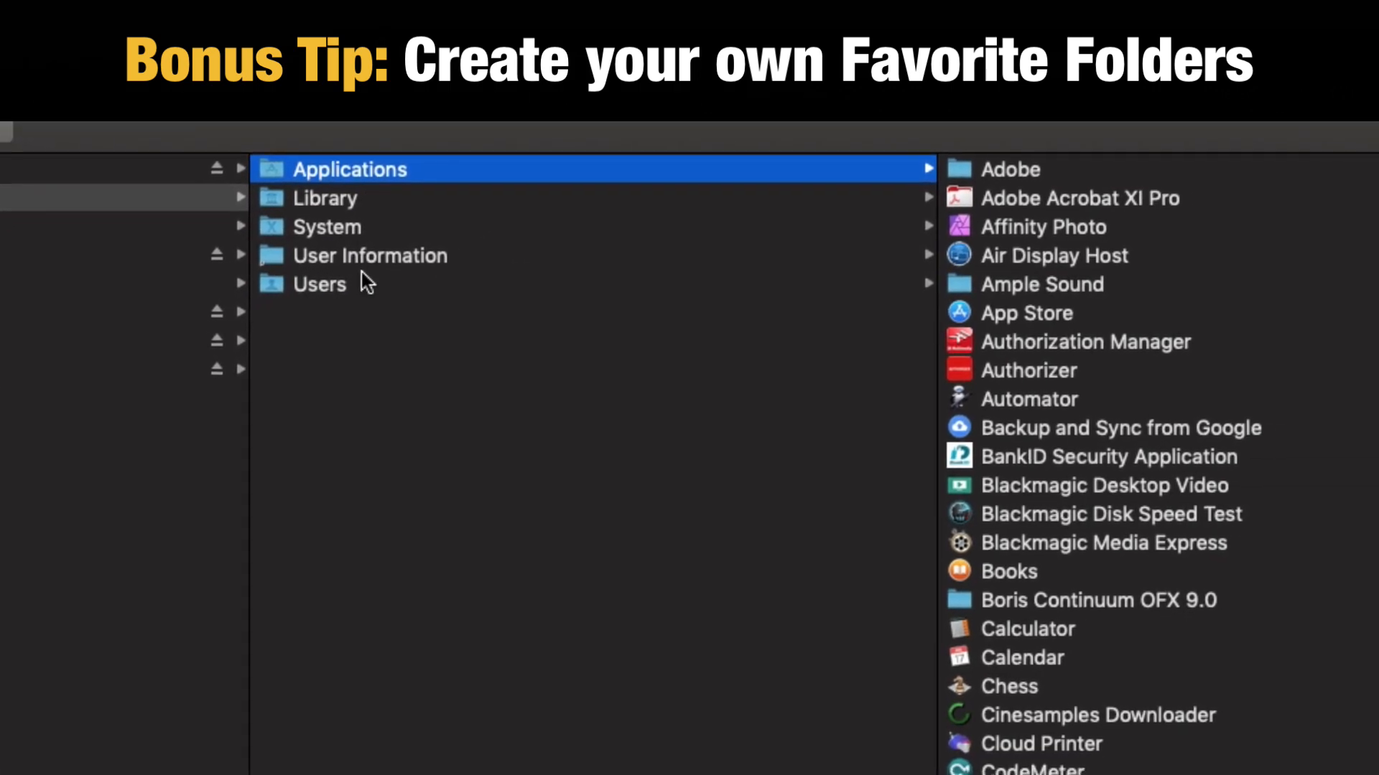
pyautogui.click(539, 291)
pyautogui.click(1249, 171)
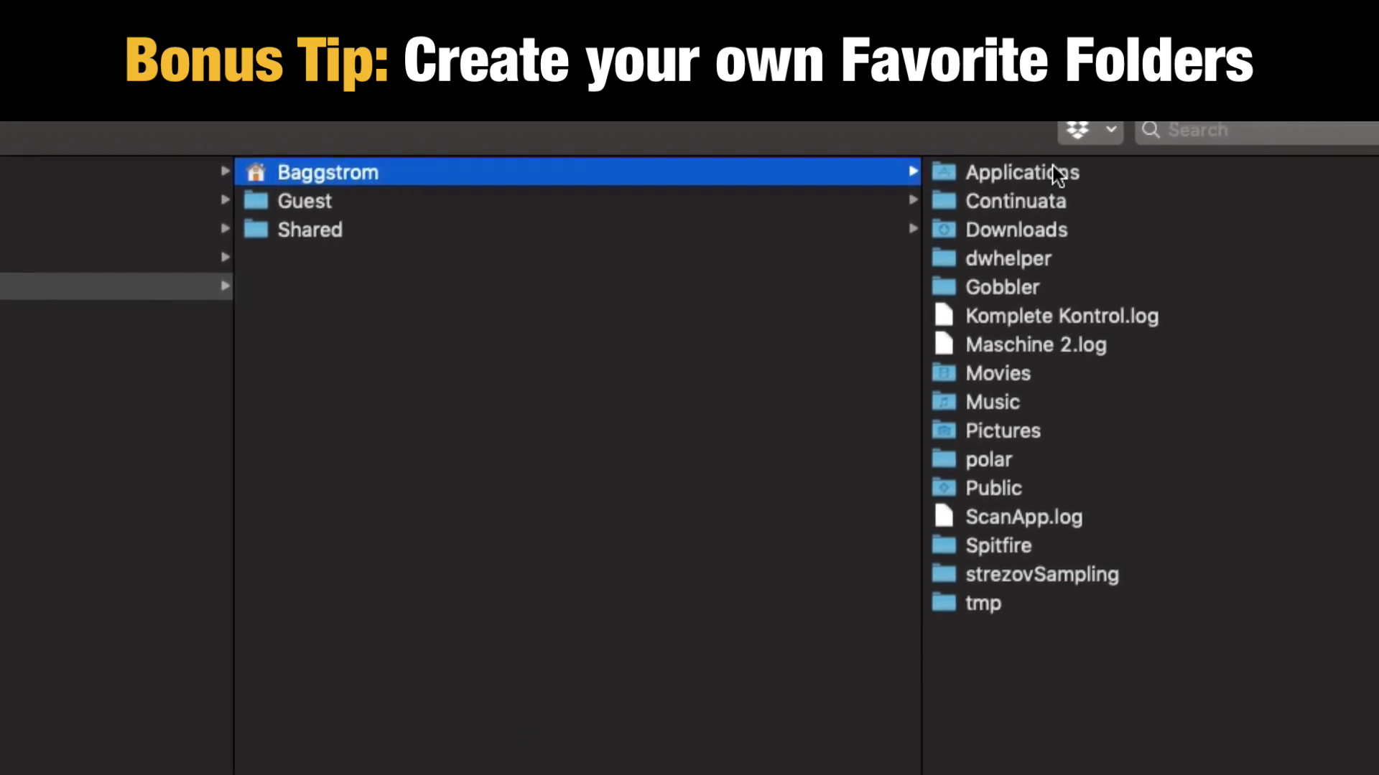
# Open the Articulation Settings folder inside the home folder's Music directory.
pyautogui.click(1223, 172)
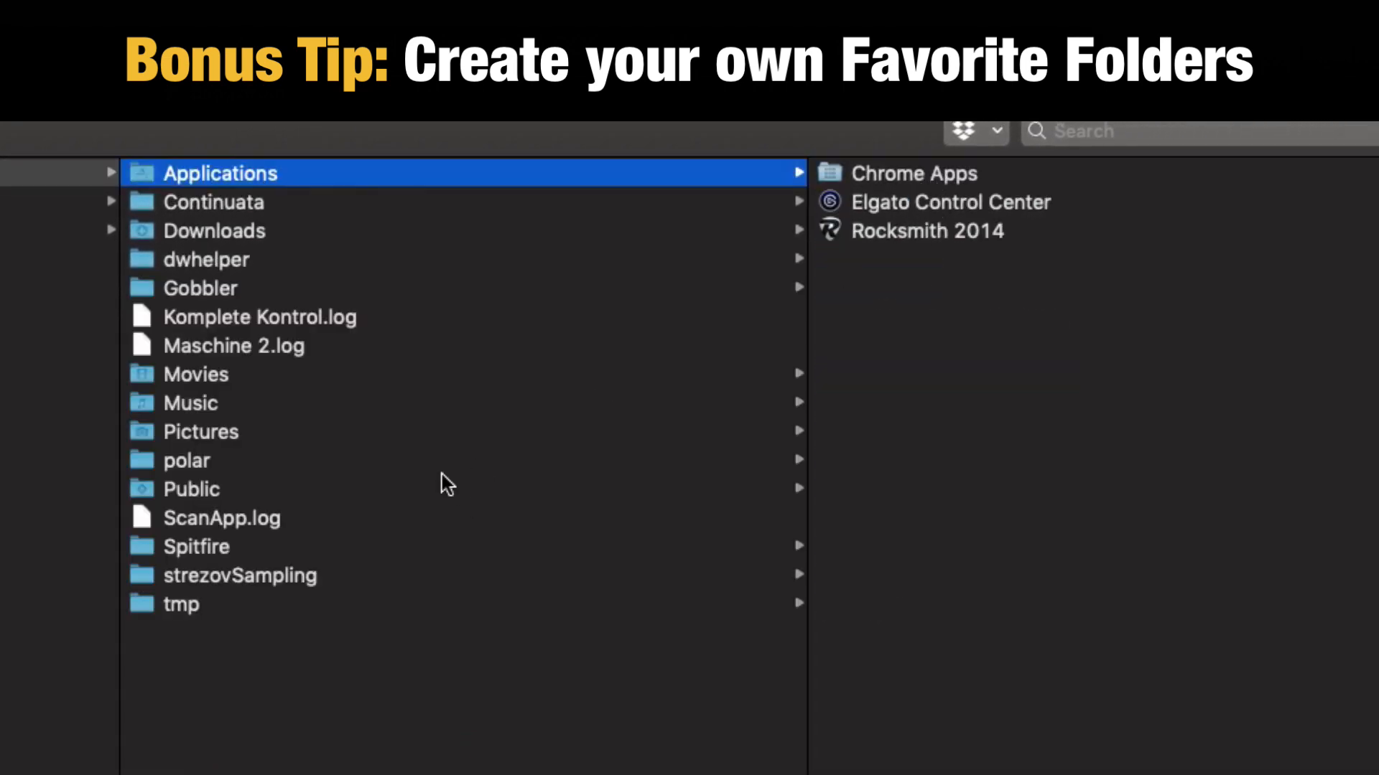
pyautogui.click(240, 407)
pyautogui.click(973, 175)
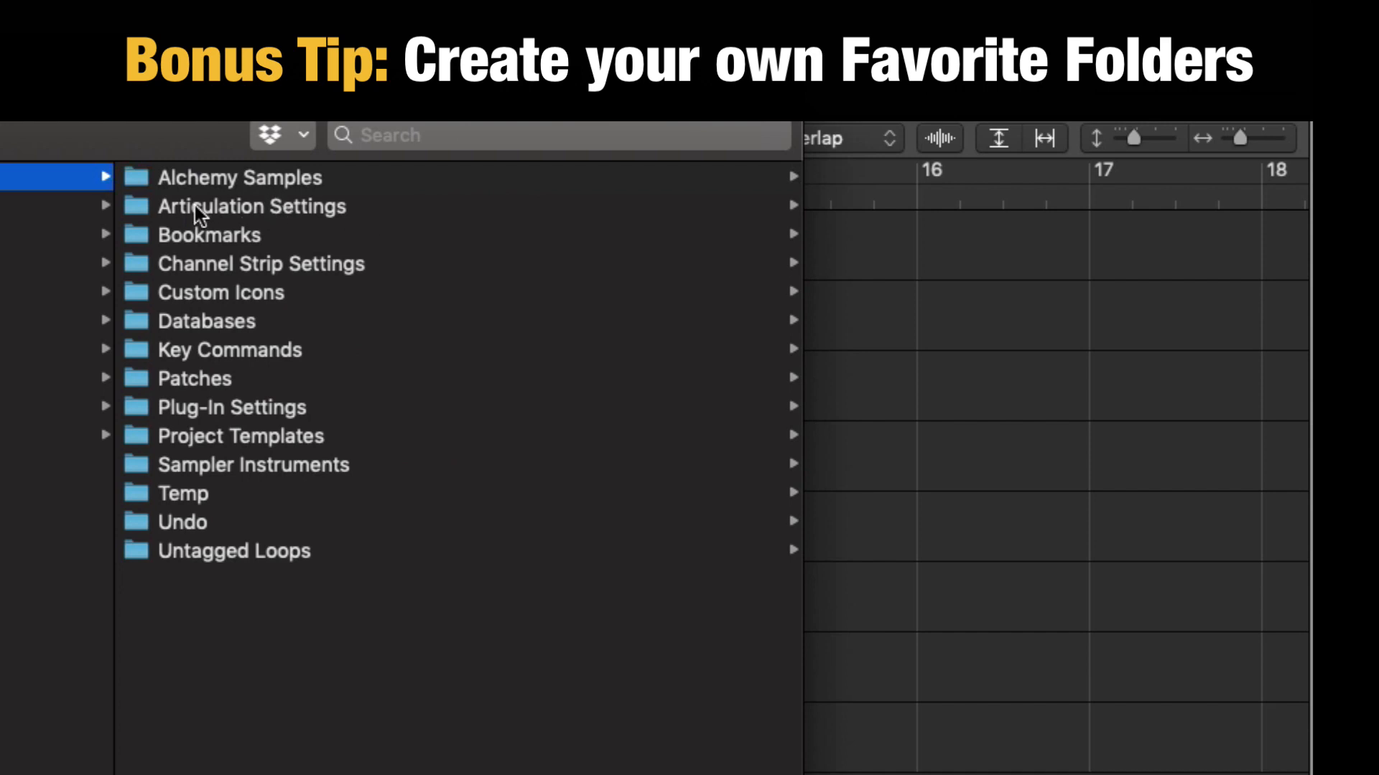
pyautogui.press('Down')
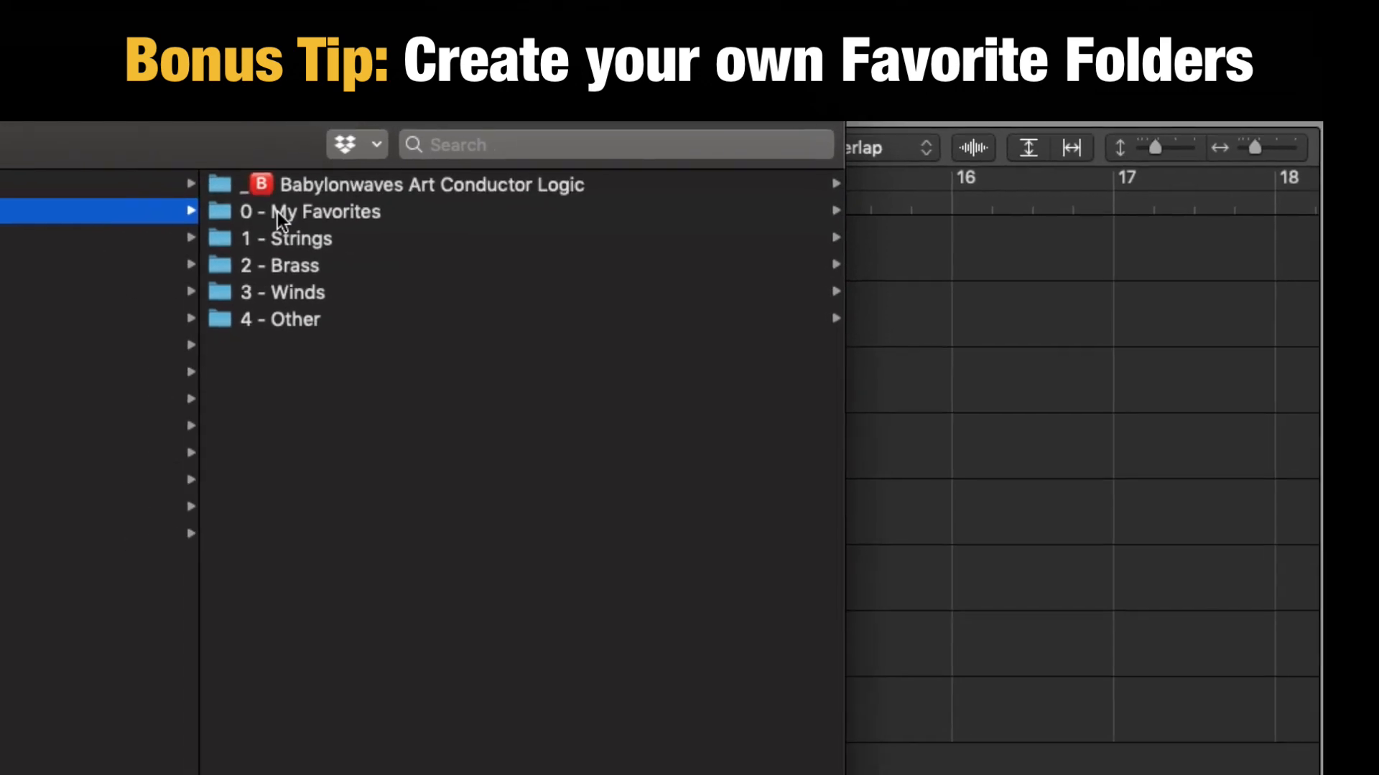
# View the Babylonwaves Art Conductor Logic folder and the New Folder option in Articulation Settings, without creating a folder.
pyautogui.click(221, 177)
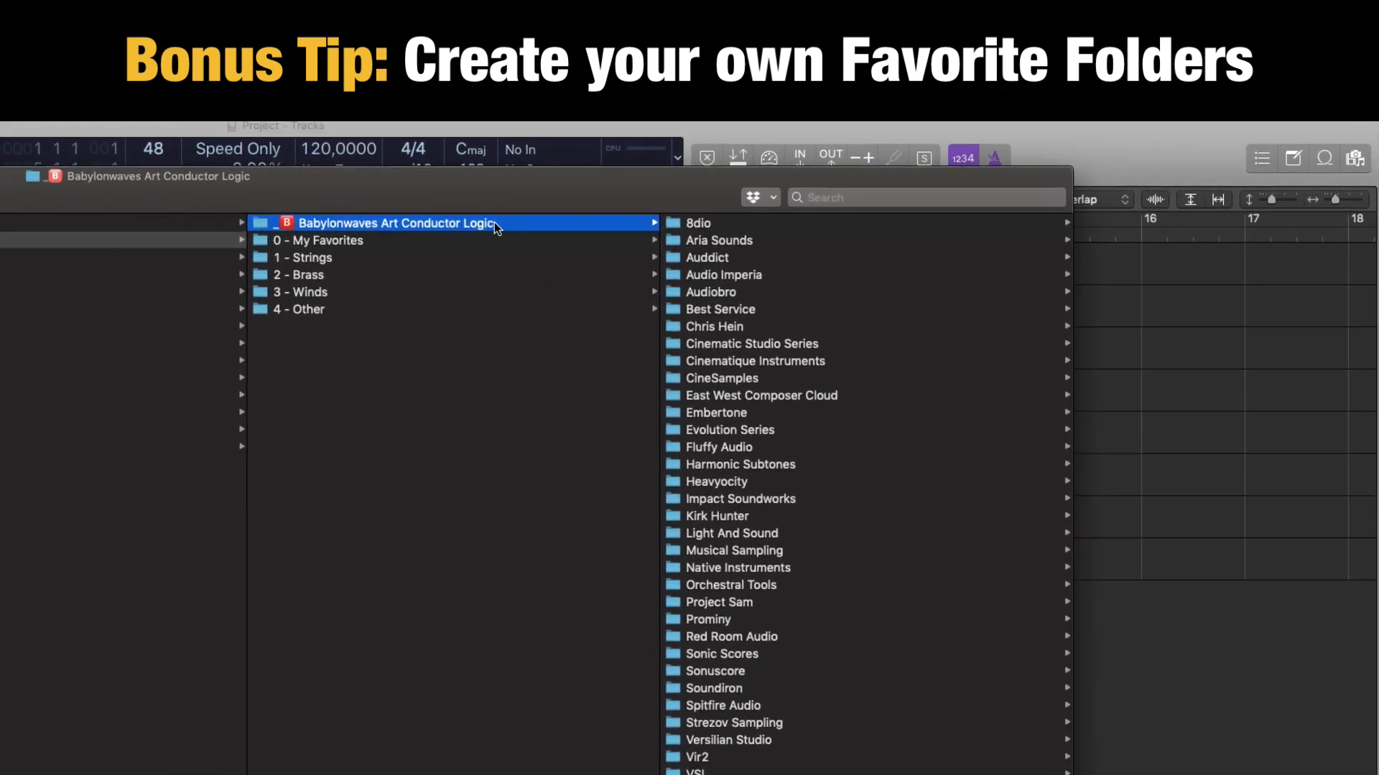
pyautogui.click(308, 398)
pyautogui.rightClick(291, 359)
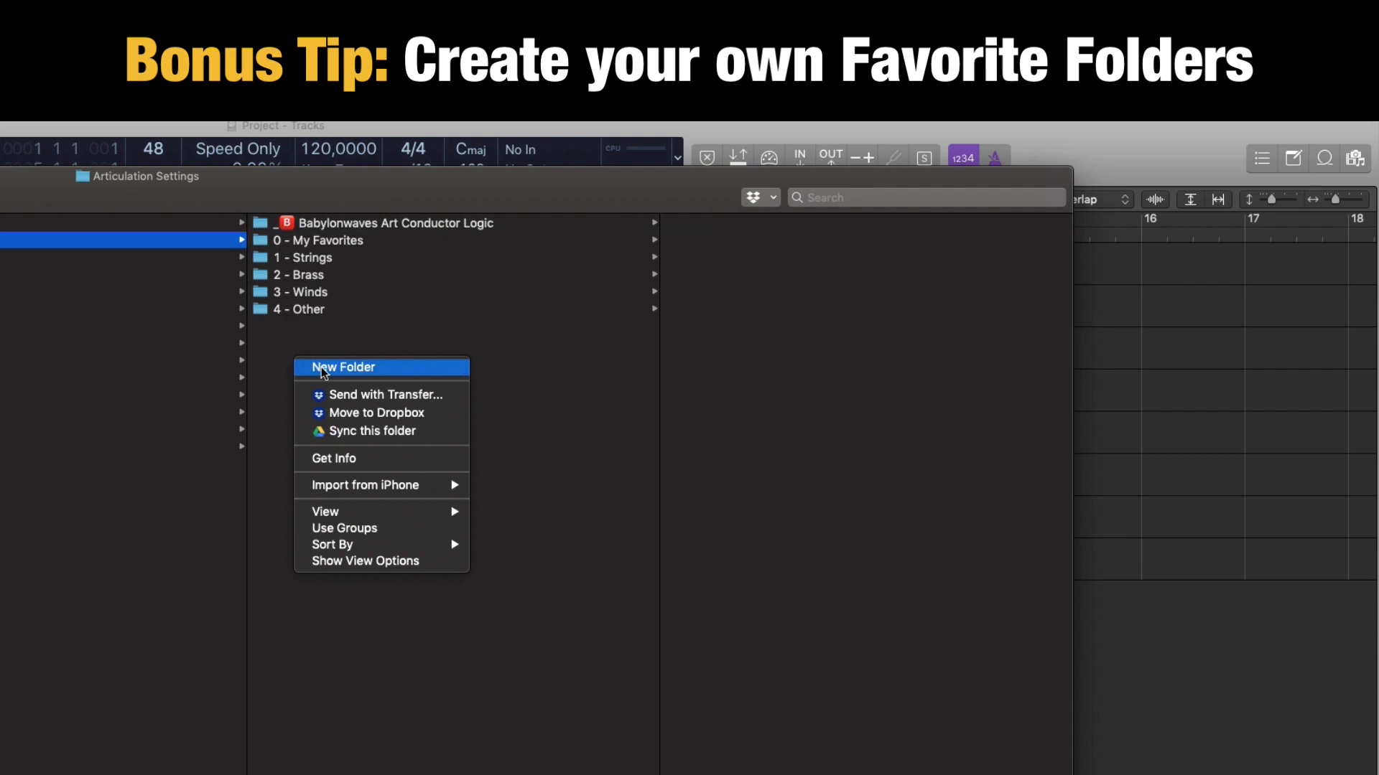
pyautogui.click(267, 348)
# Look through the contents of the folders 0 - My Favorites, 1 - Strings, 2 - Brass, 3 - Winds and 4 - Other.
pyautogui.click(341, 242)
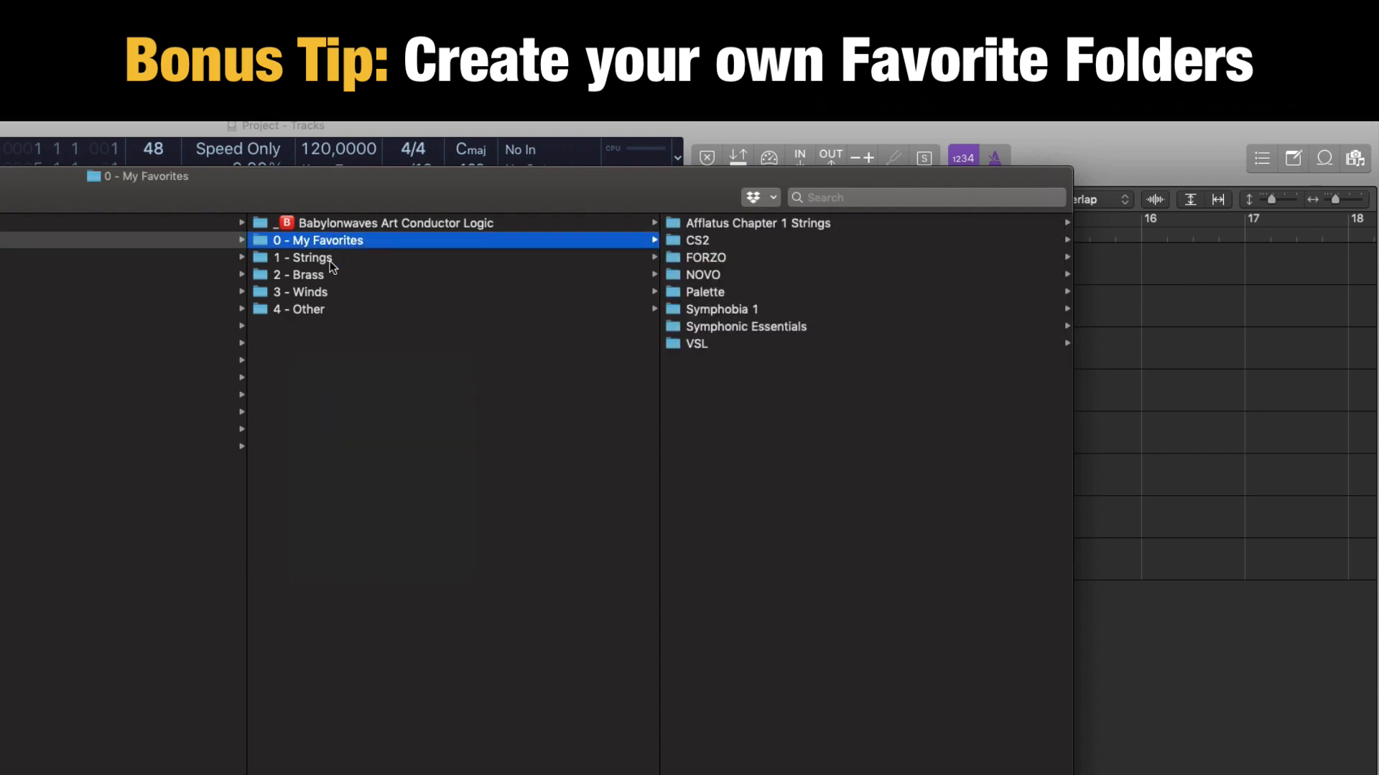
pyautogui.click(336, 257)
pyautogui.click(330, 274)
pyautogui.click(326, 291)
pyautogui.click(324, 310)
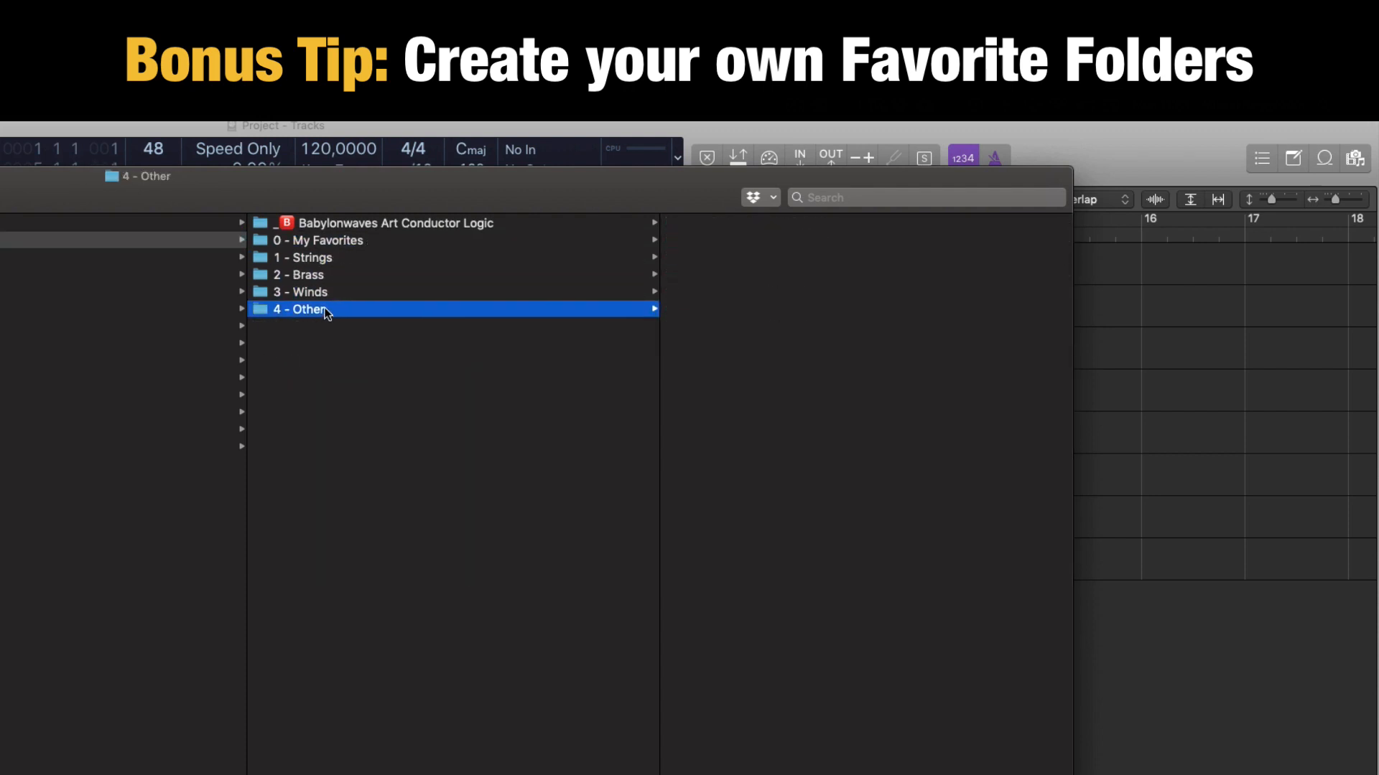
# Compare the full Babylonwaves Art Conductor Logic library with the selections in My Favorites, Strings and Brass.
pyautogui.click(368, 225)
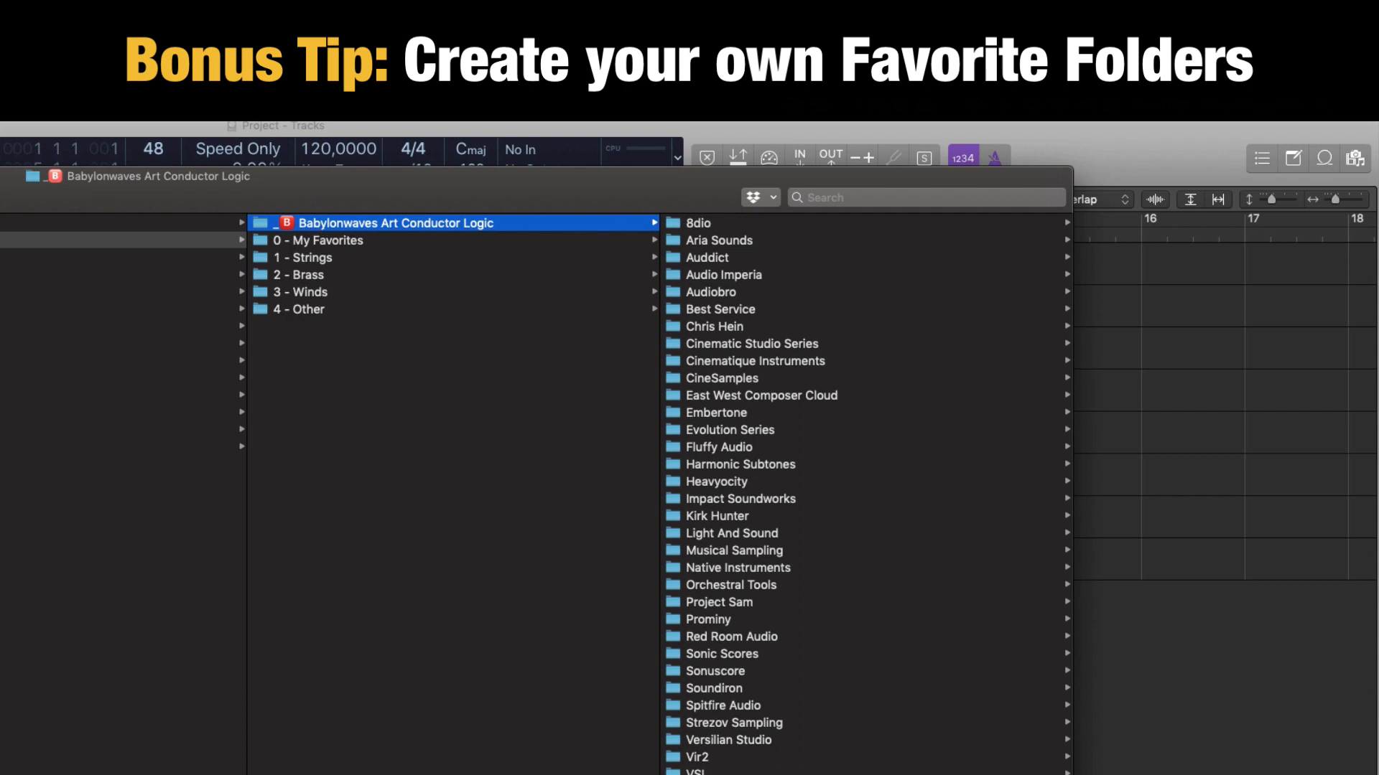
pyautogui.click(306, 241)
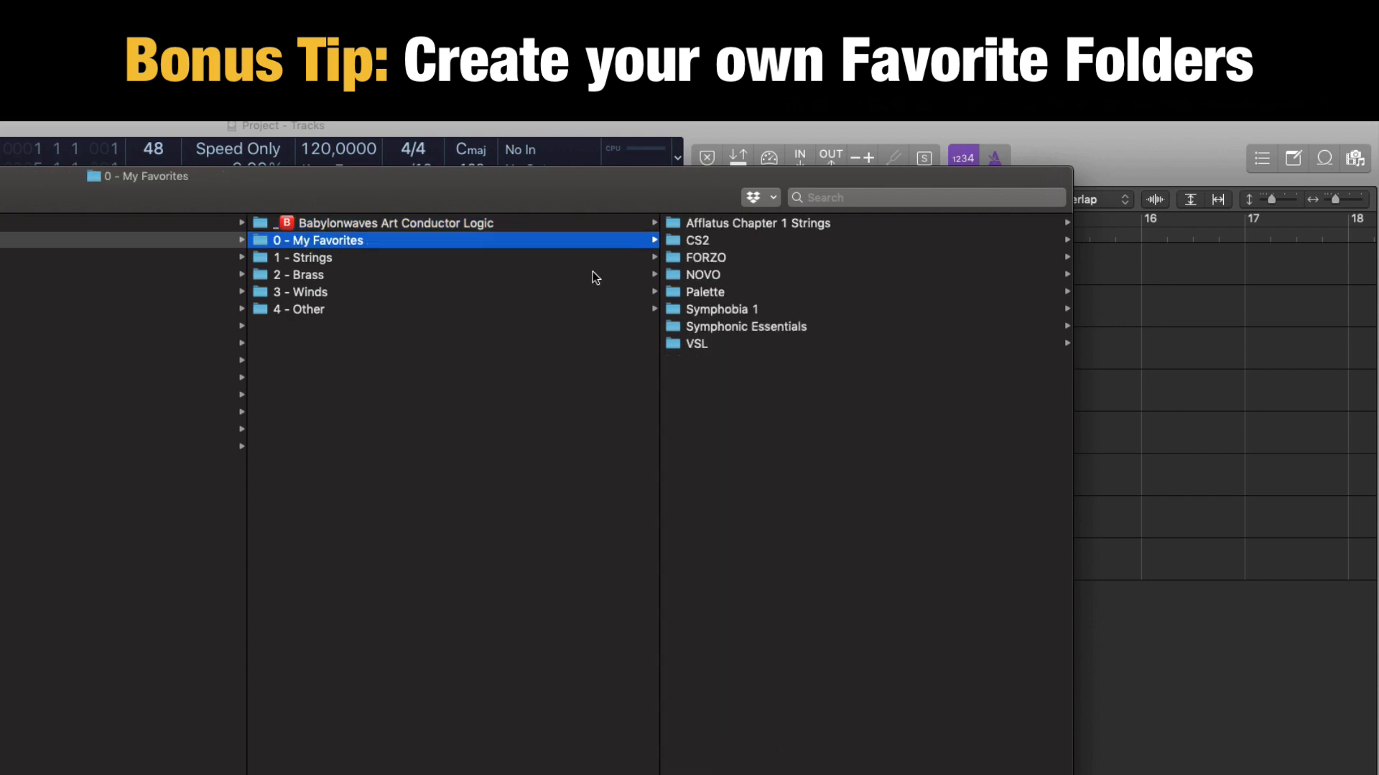
pyautogui.click(332, 258)
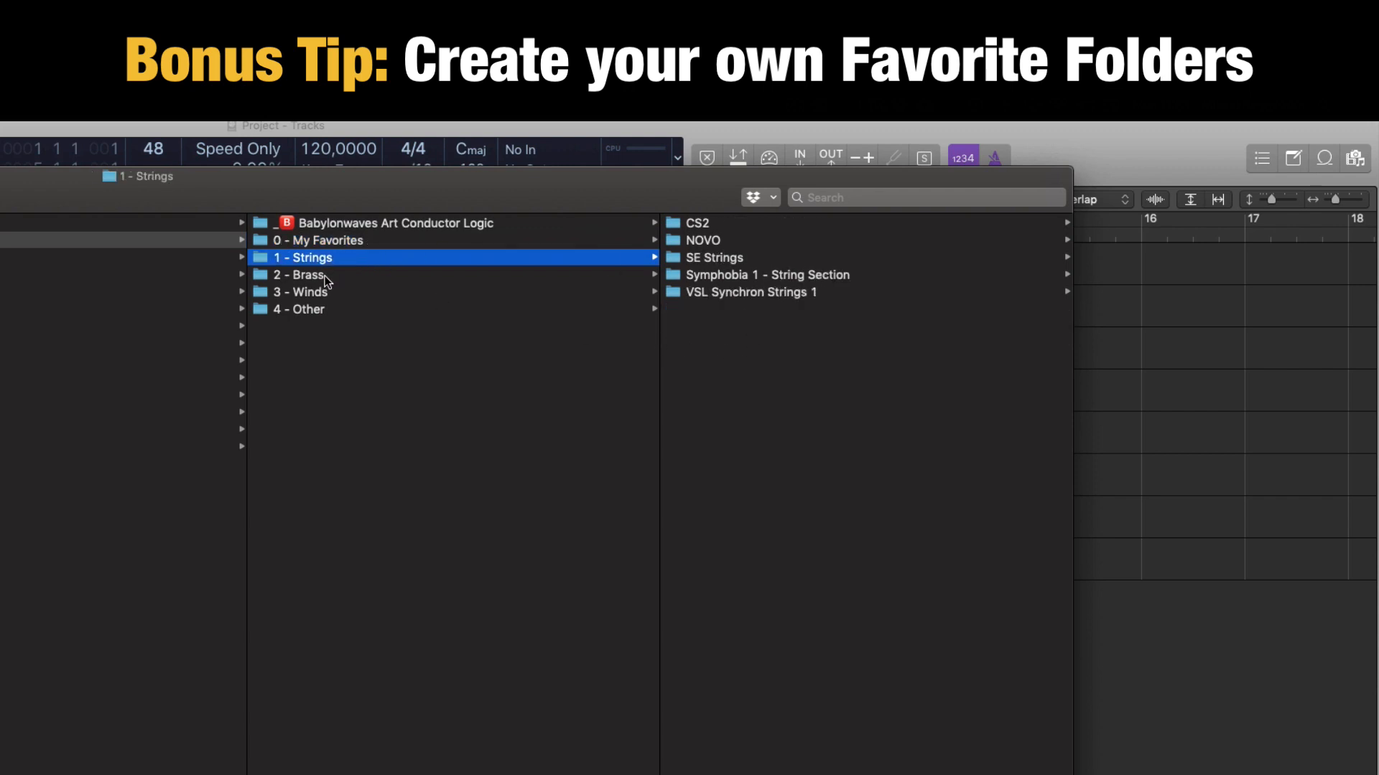
pyautogui.click(325, 276)
pyautogui.click(351, 424)
pyautogui.click(329, 241)
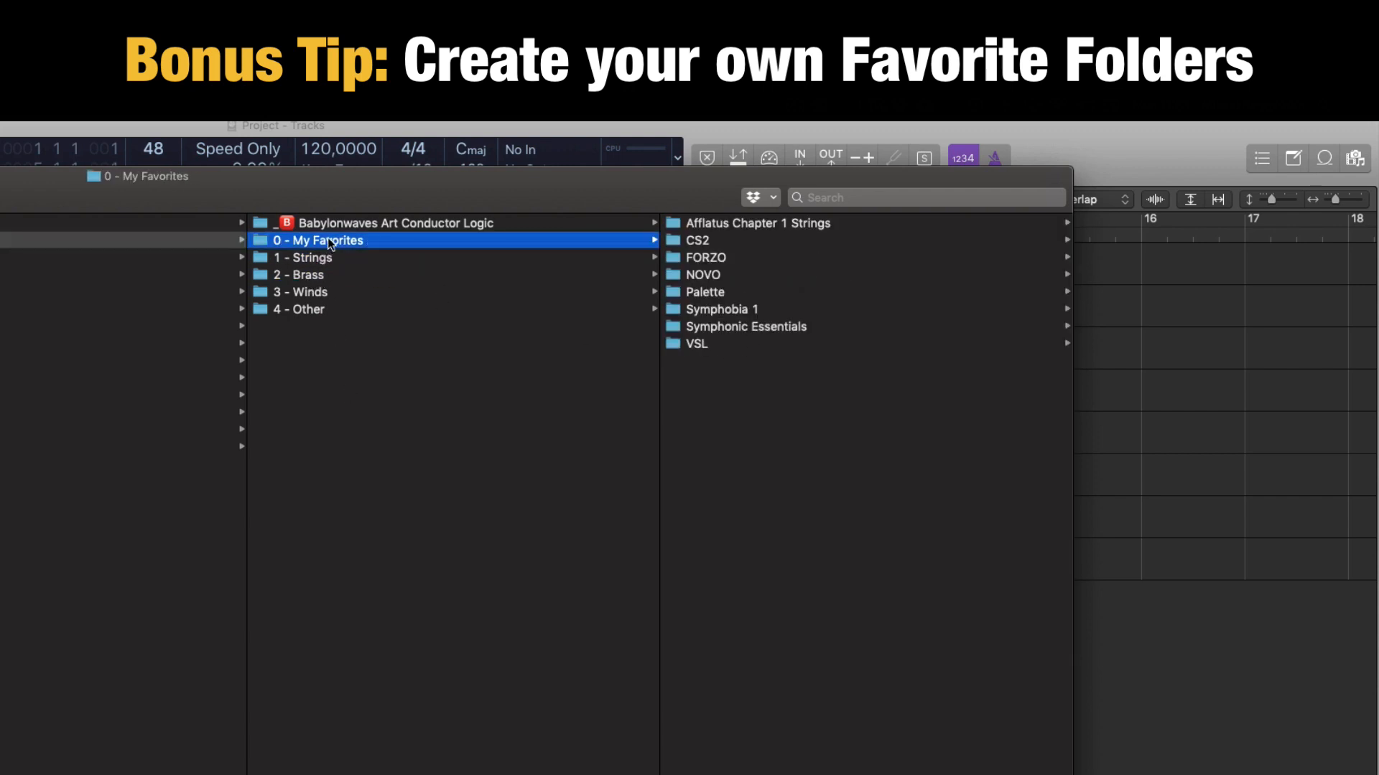
pyautogui.click(334, 223)
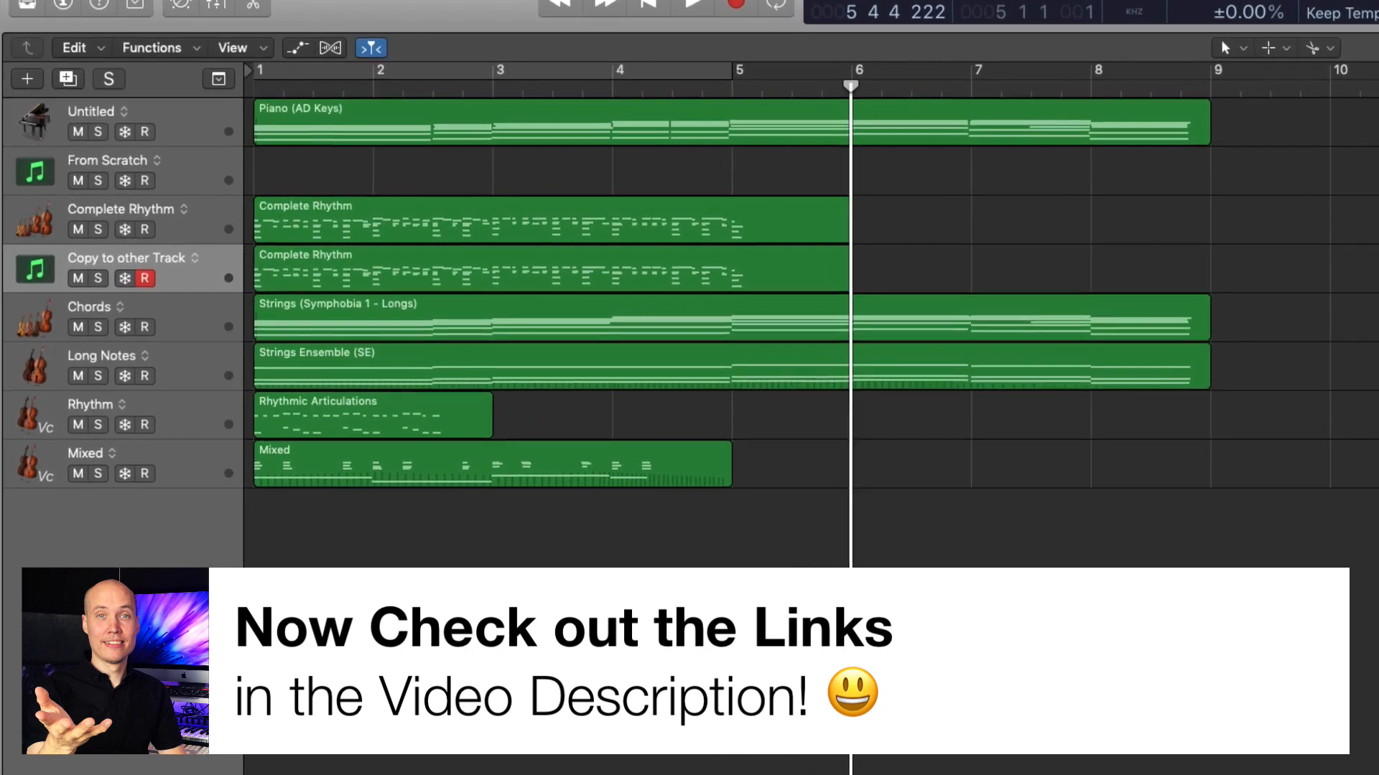
# Switch back to Logic Pro X and return the playhead to the start of the project.
pyautogui.press('Return')
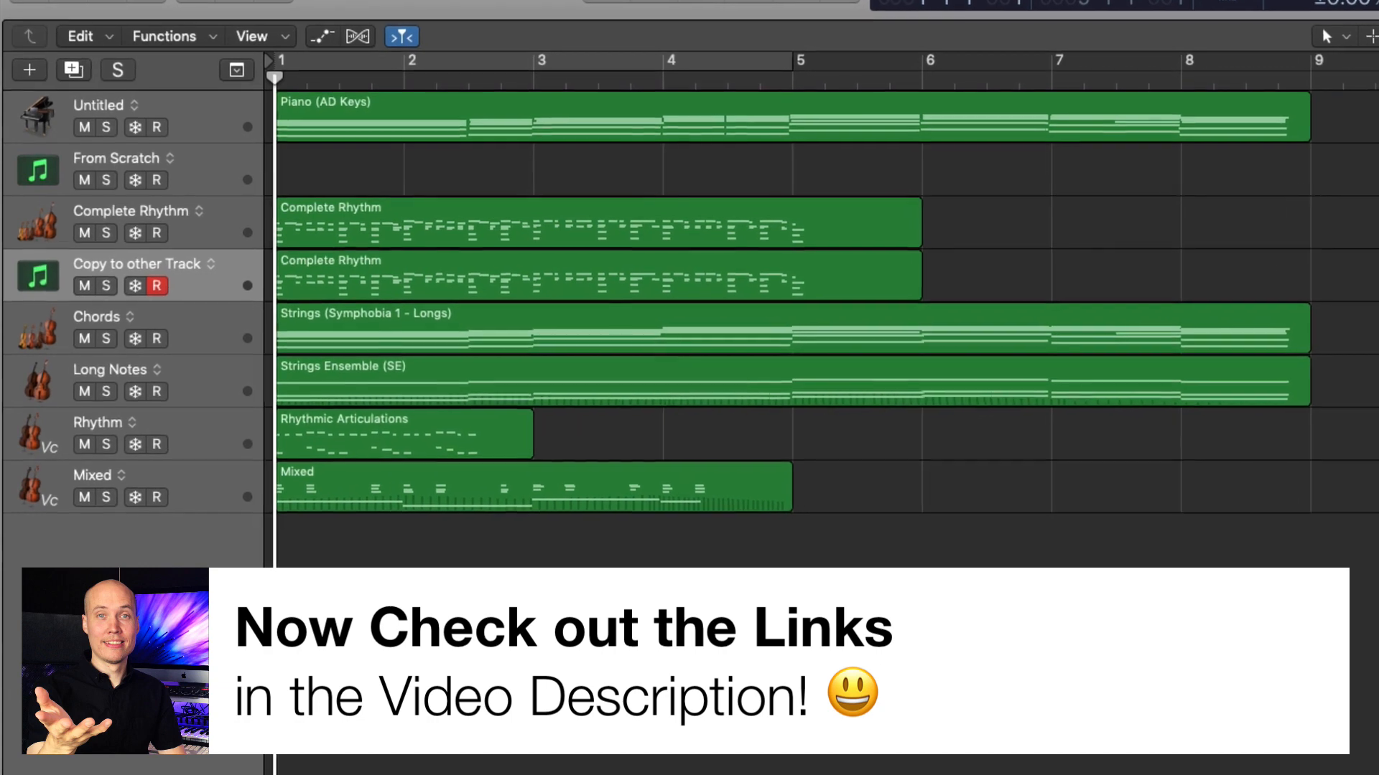